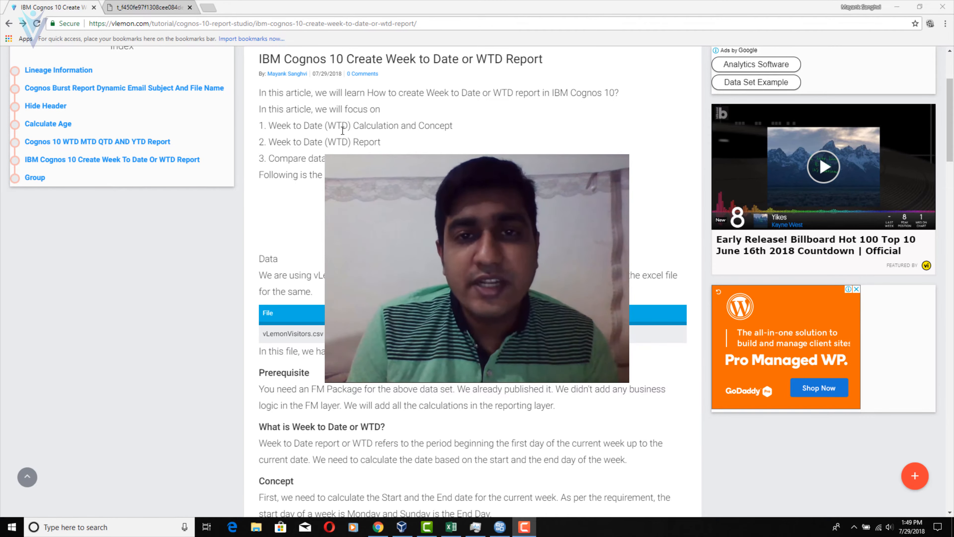
- Examine the demo report image and the Week to Date article's data, prerequisite and concept sections
left_click(145, 3)
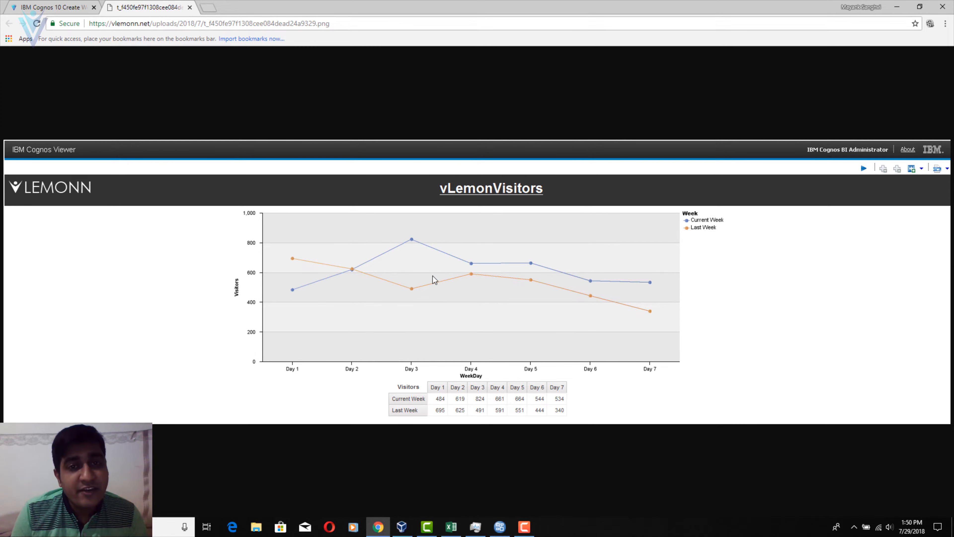
left_click(51, 9)
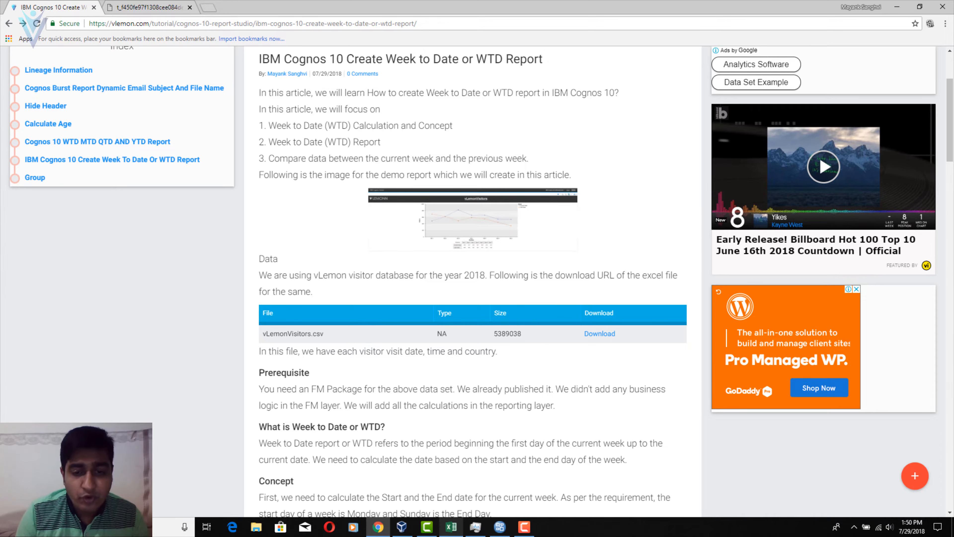
left_click(451, 527)
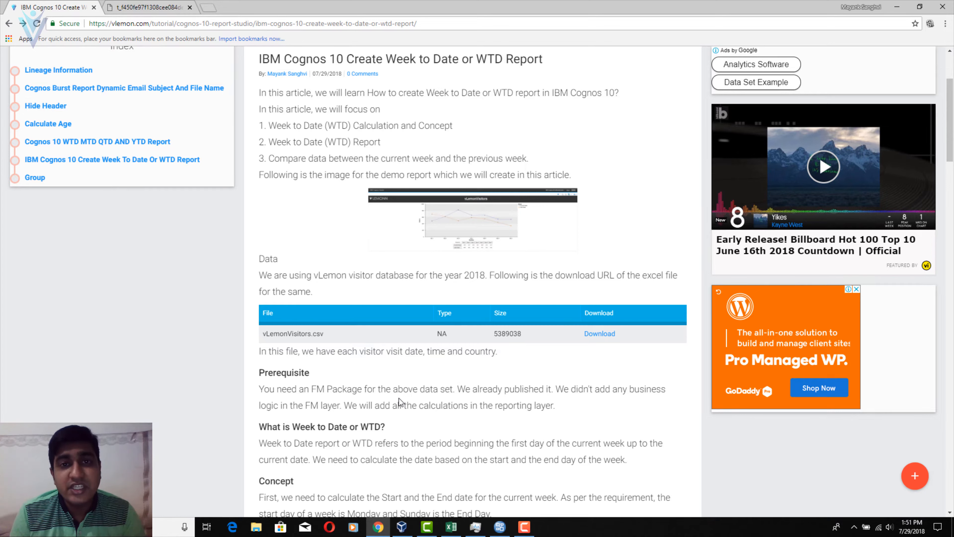
scroll(399, 398, "down", 6)
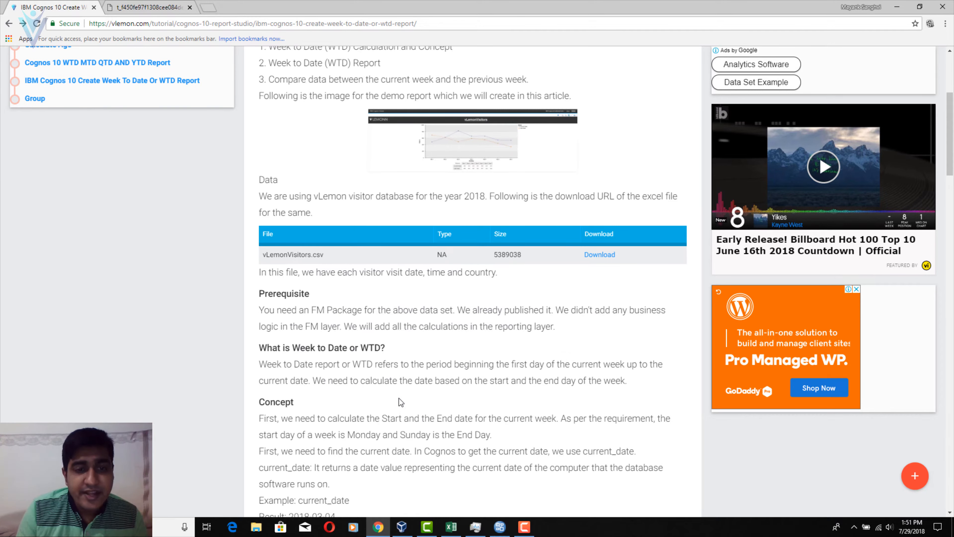
scroll(399, 398, "down", 3)
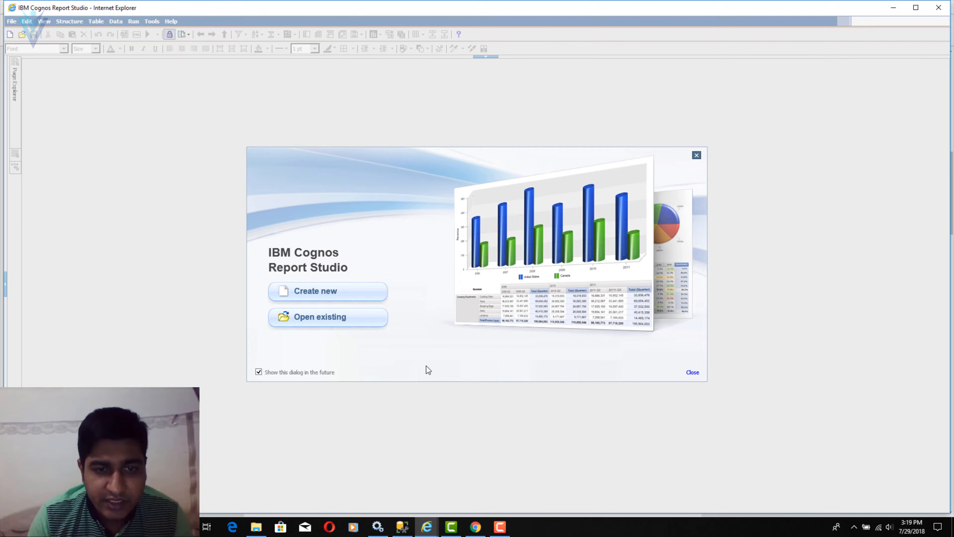
- Create a new list report from the vLemonReports package and show the report's queries
left_click(360, 303)
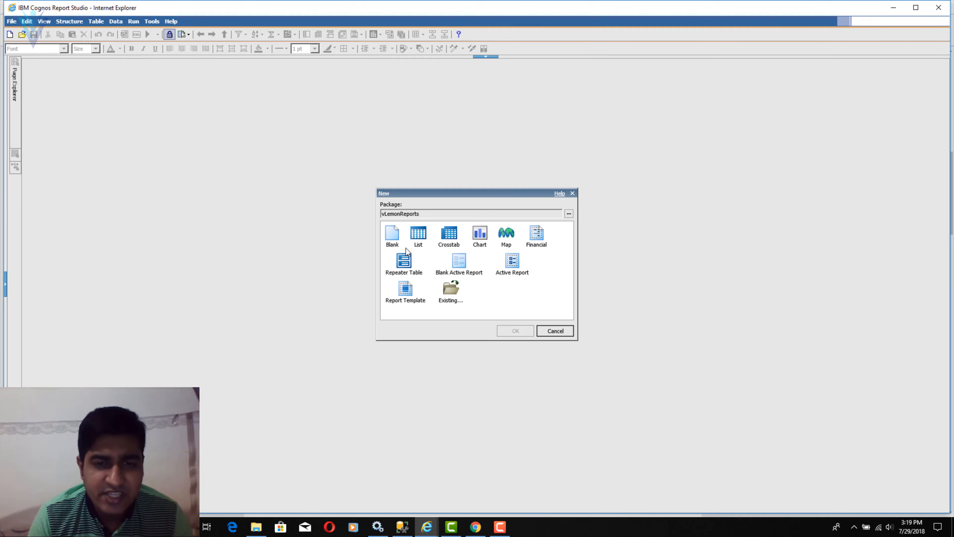
left_click(523, 335)
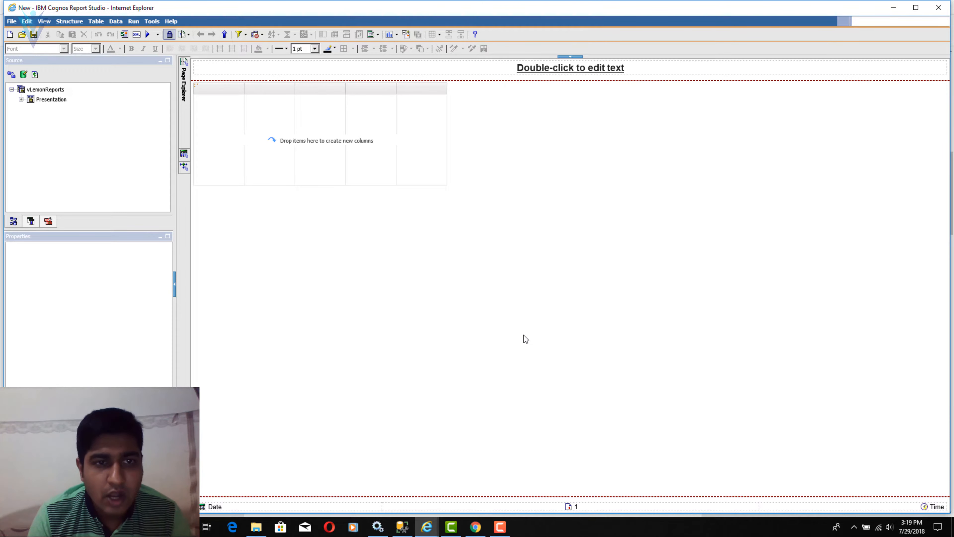
mouse_move(184, 154)
left_click(214, 73)
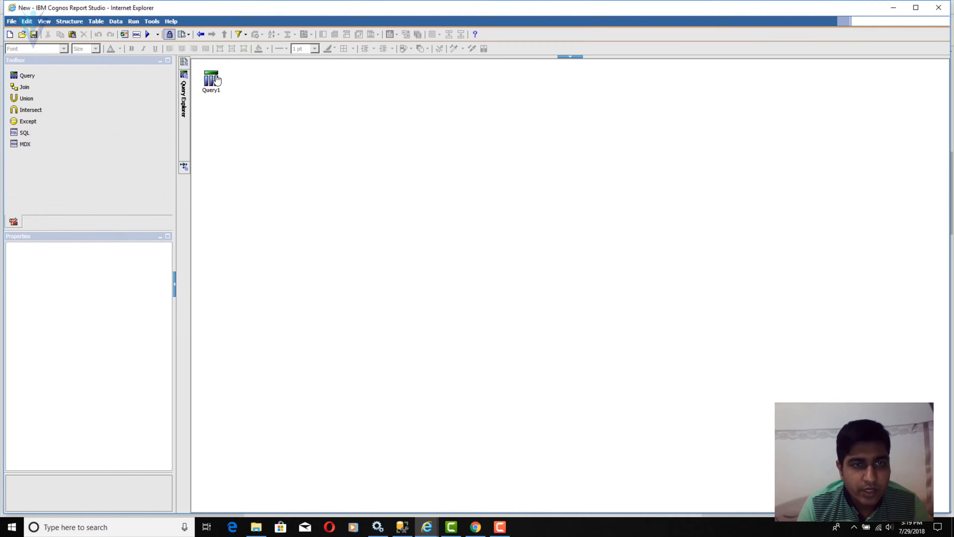
- Rename the list's query as SampleQuery
left_click(217, 80)
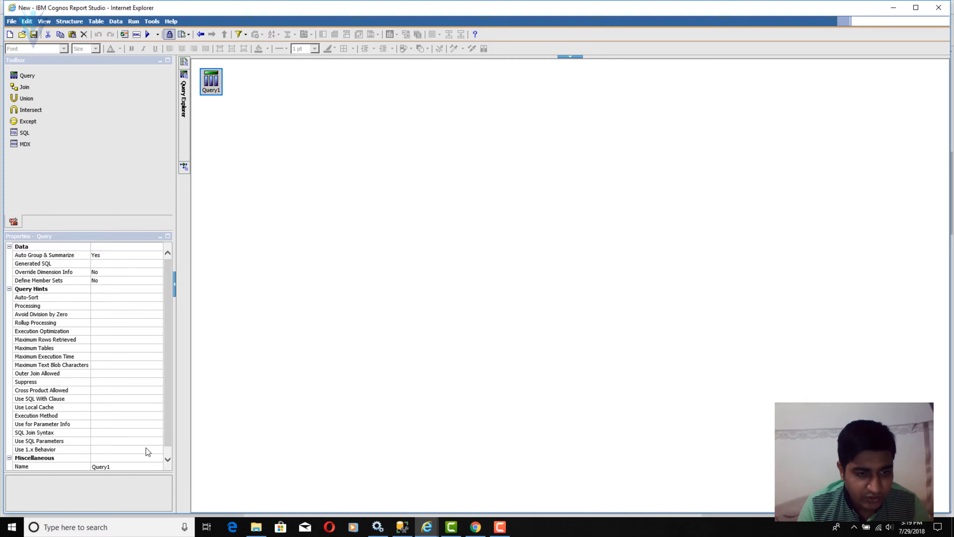
left_click(145, 466)
key("BackSpace")
key("BackSpace")
key("BackSpace")
key("BackSpace")
key("BackSpace")
key("BackSpace")
type("SampleQuery")
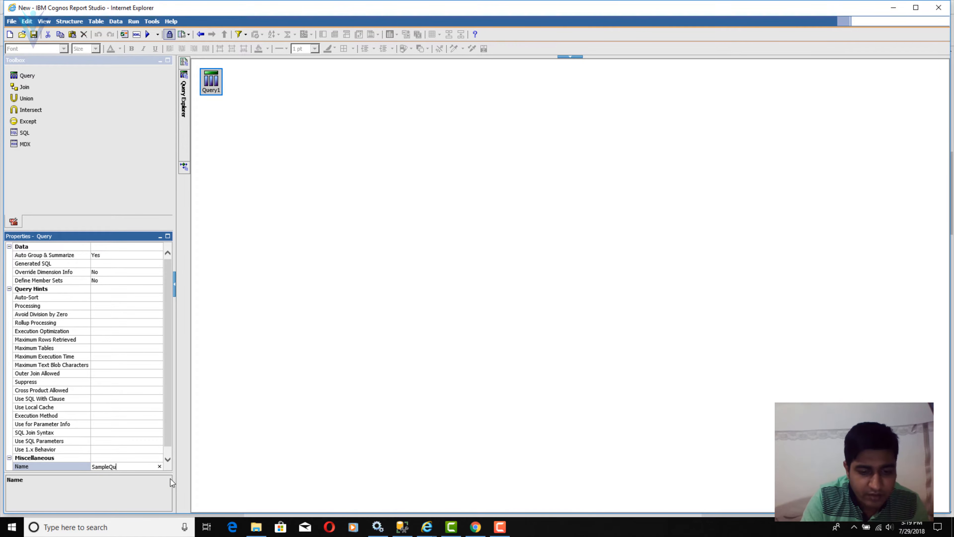
left_click(219, 91)
- Open SampleQuery and add a data item named CurrentDate with the expression current_date
double_click(219, 90)
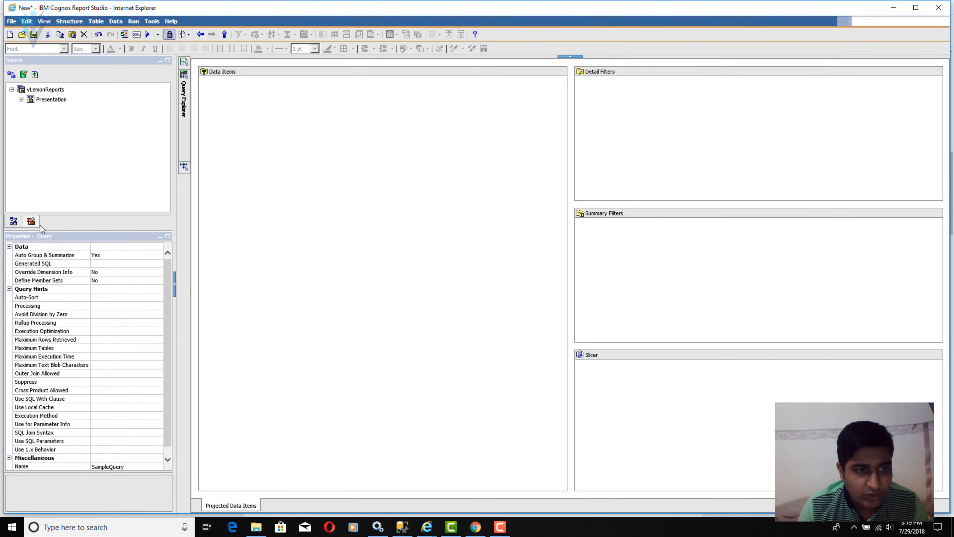
left_click(167, 60)
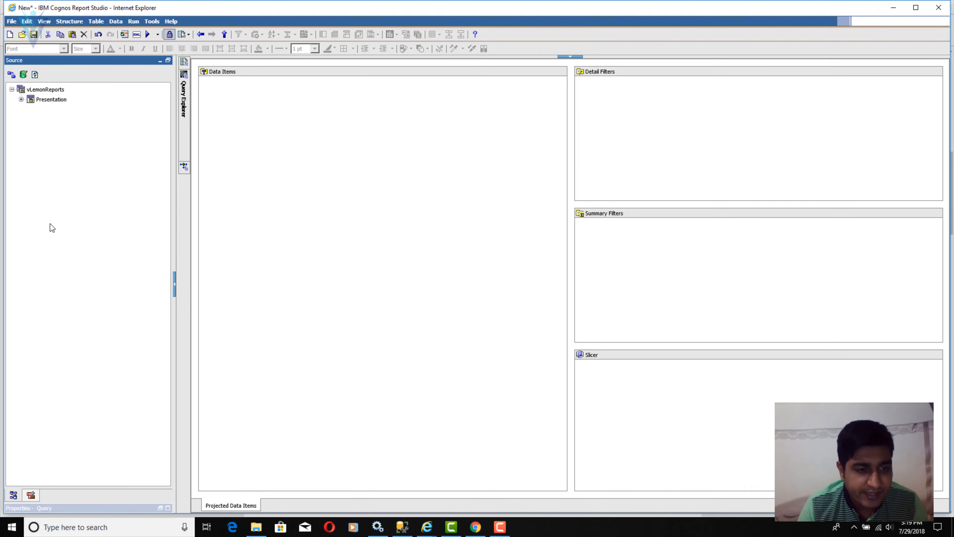
left_click(30, 495)
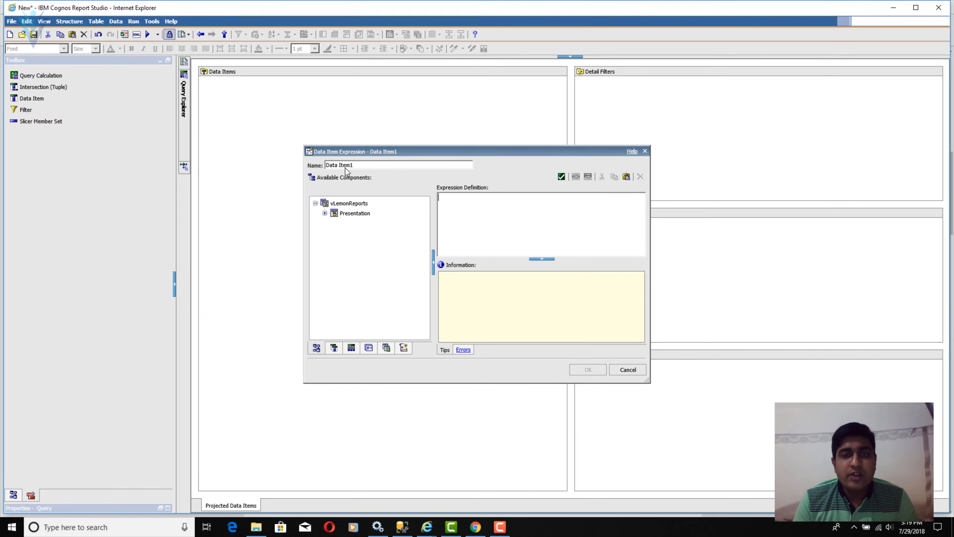
left_click_drag(355, 165, 269, 151)
type("CurrentDate")
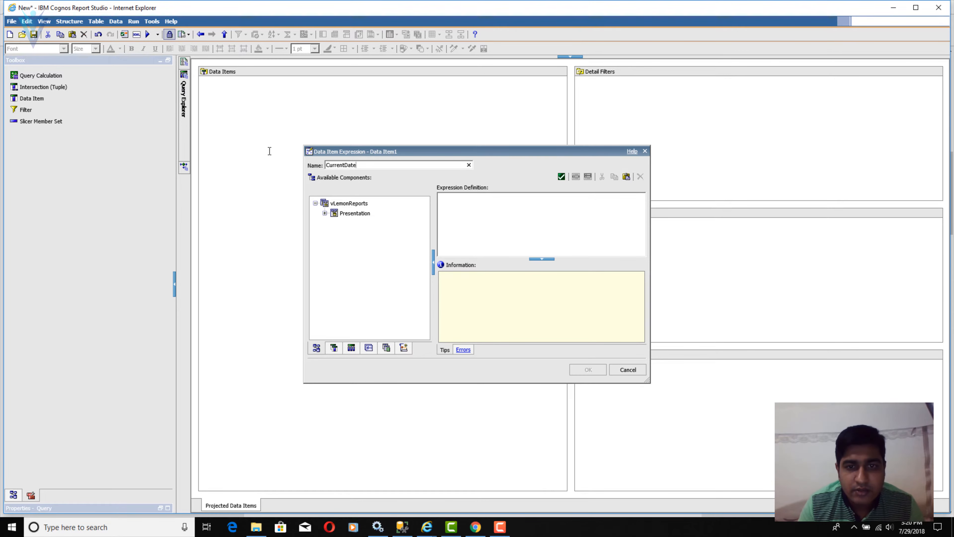
left_click(508, 202)
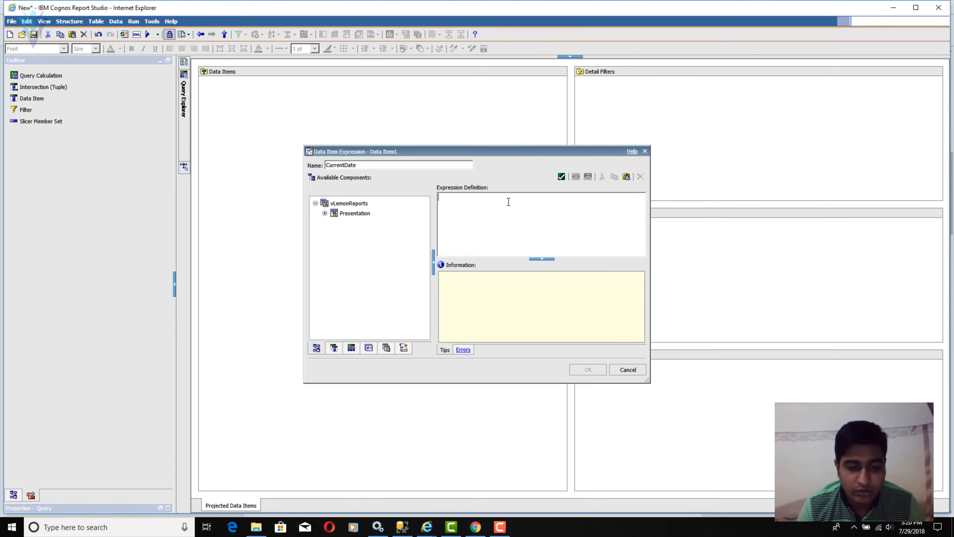
type("current_d")
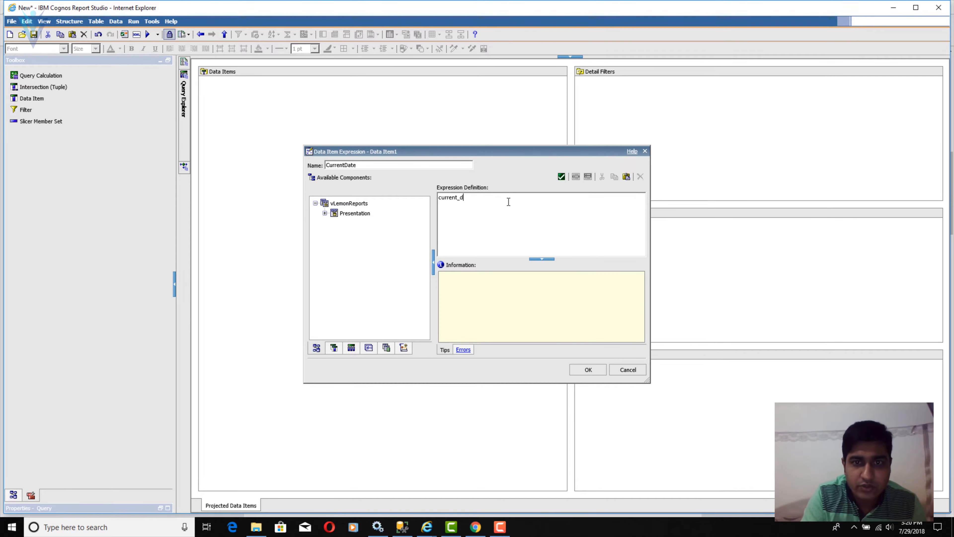
type("ate")
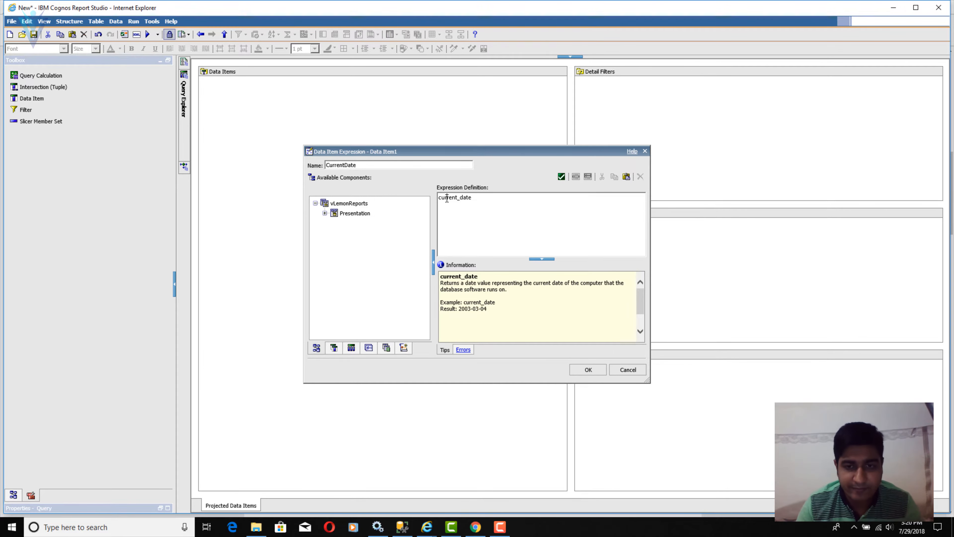
left_click(588, 370)
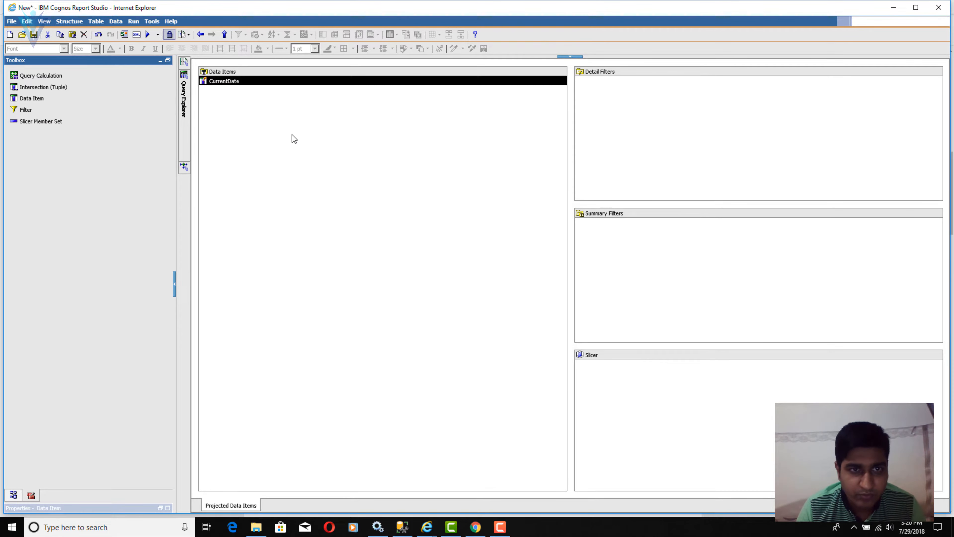
- Check the CurrentDate output by viewing the query's tabular data, and close the viewer
left_click(152, 21)
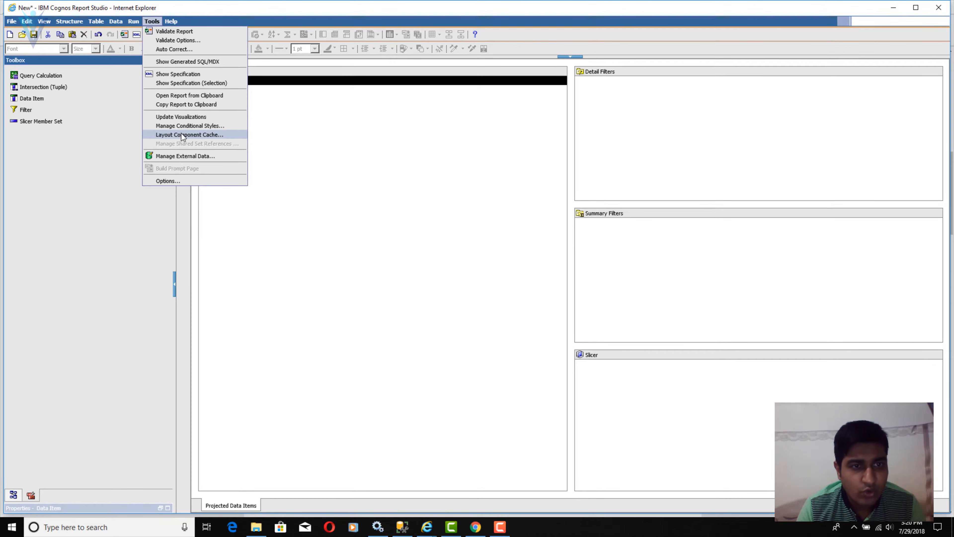
mouse_move(133, 21)
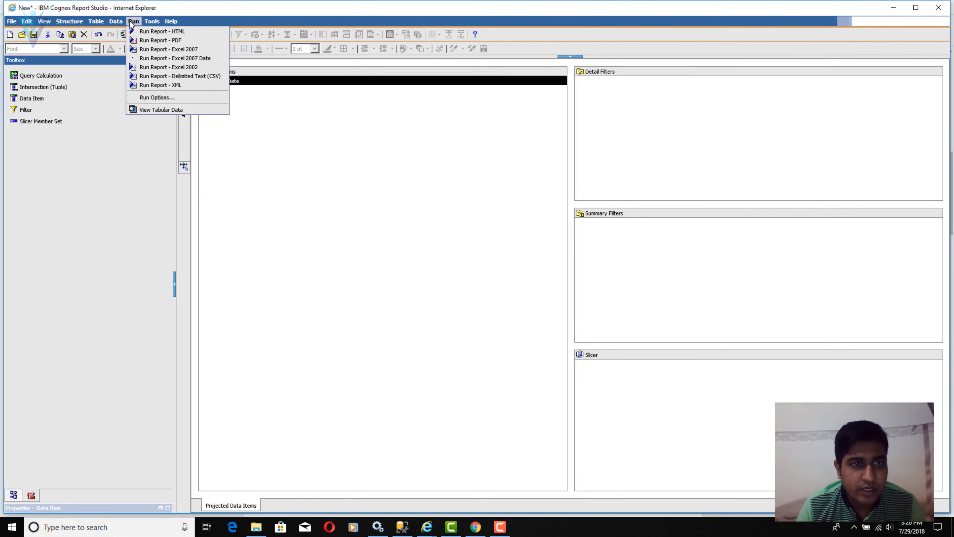
left_click(162, 110)
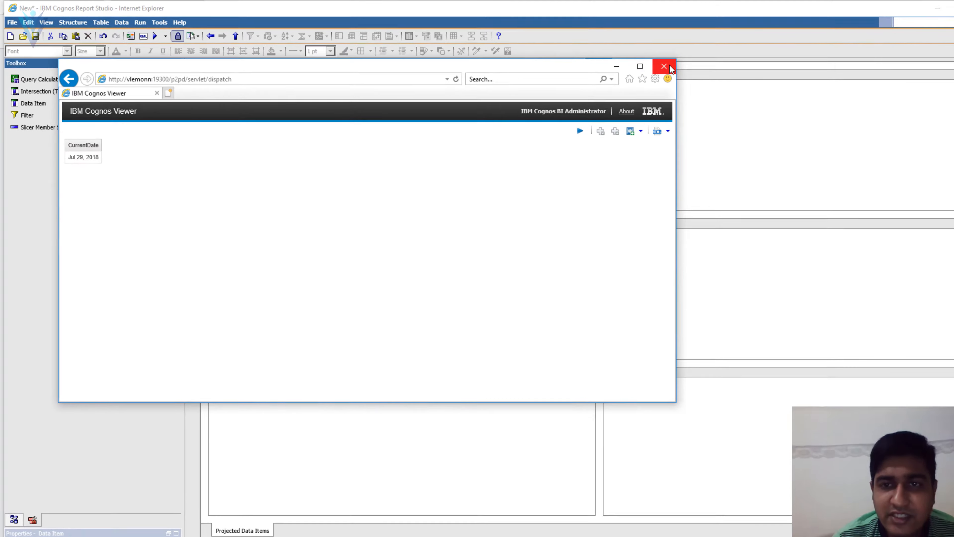
left_click(667, 64)
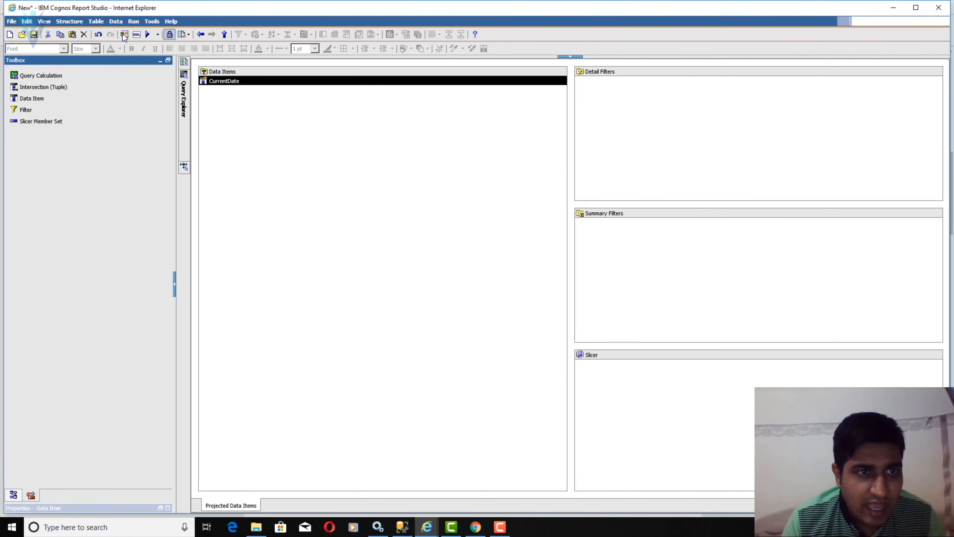
- Add a data item named DayOfWeek with the expression _day_of_week(current_date,1) and validate the expression
left_click_drag(34, 102, 271, 126)
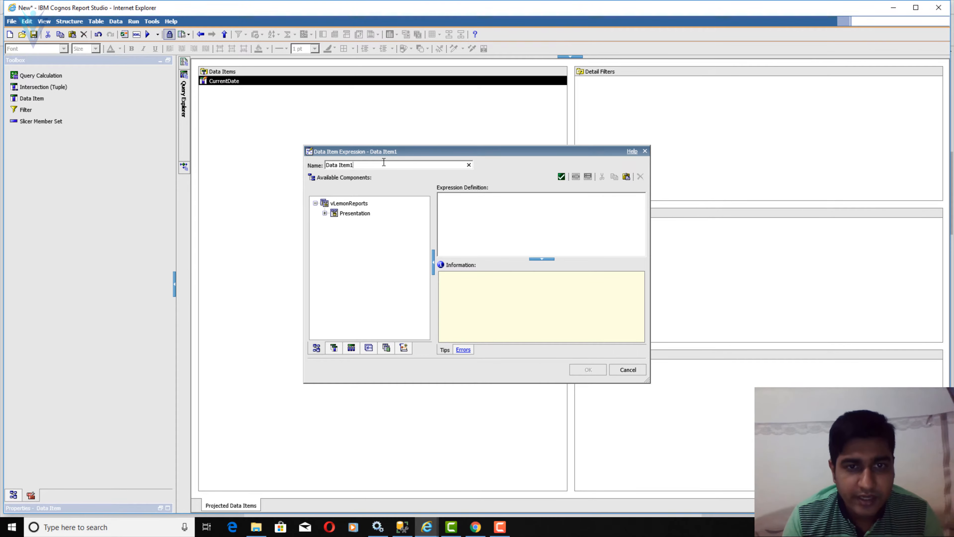
triple_click(383, 162)
type("Day")
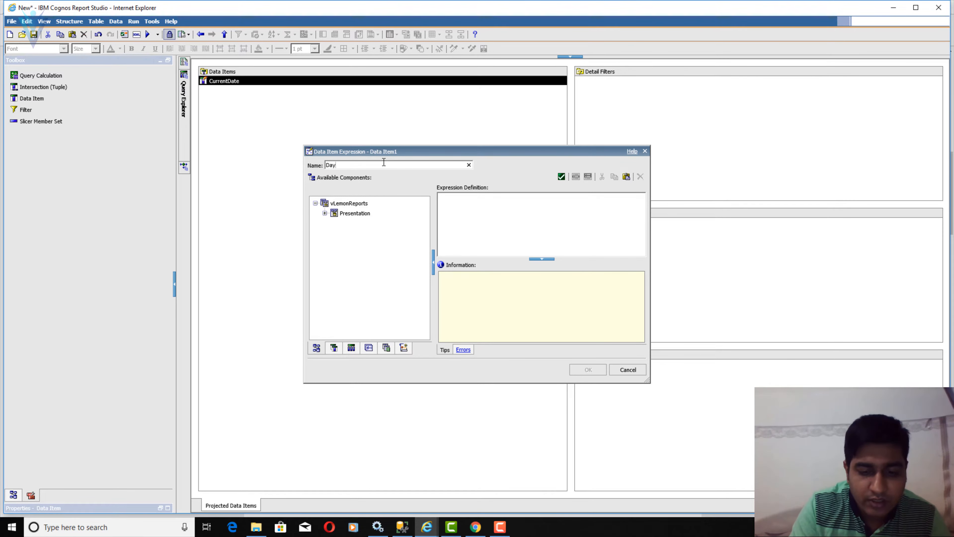
type("OfWeek")
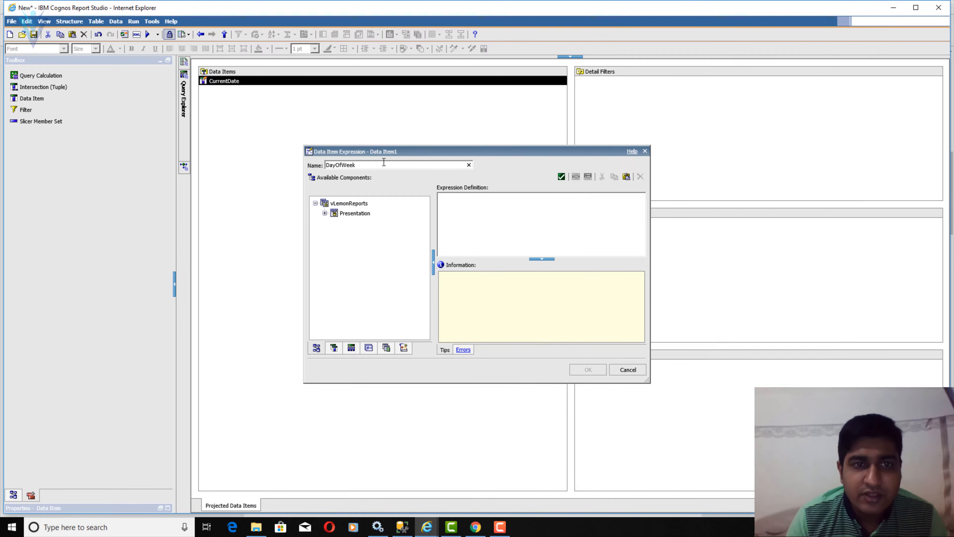
left_click(479, 222)
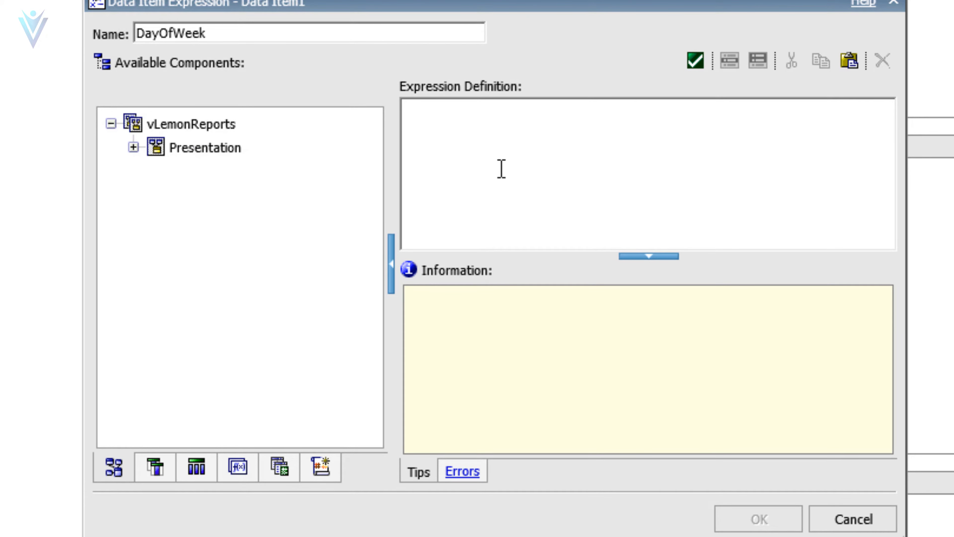
type("_day_of_week(")
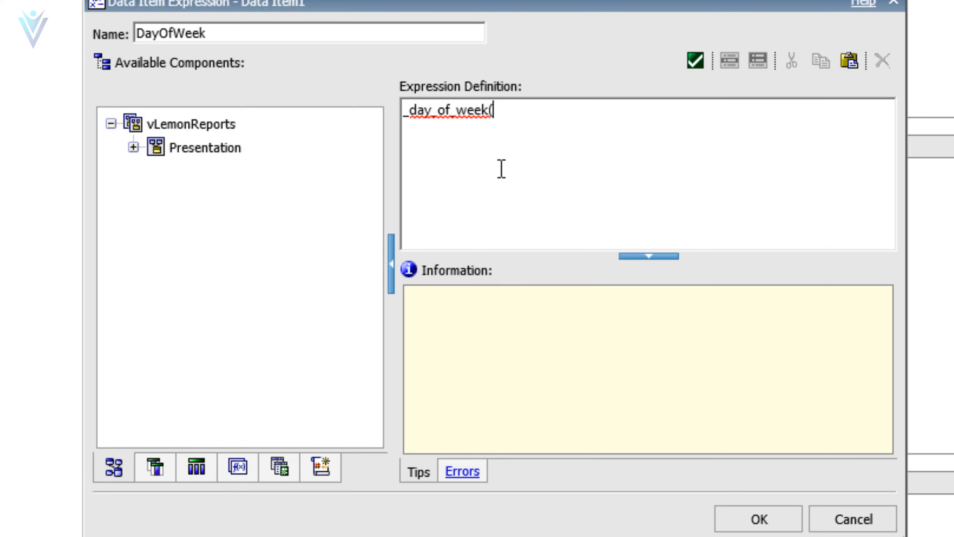
type("current_date")
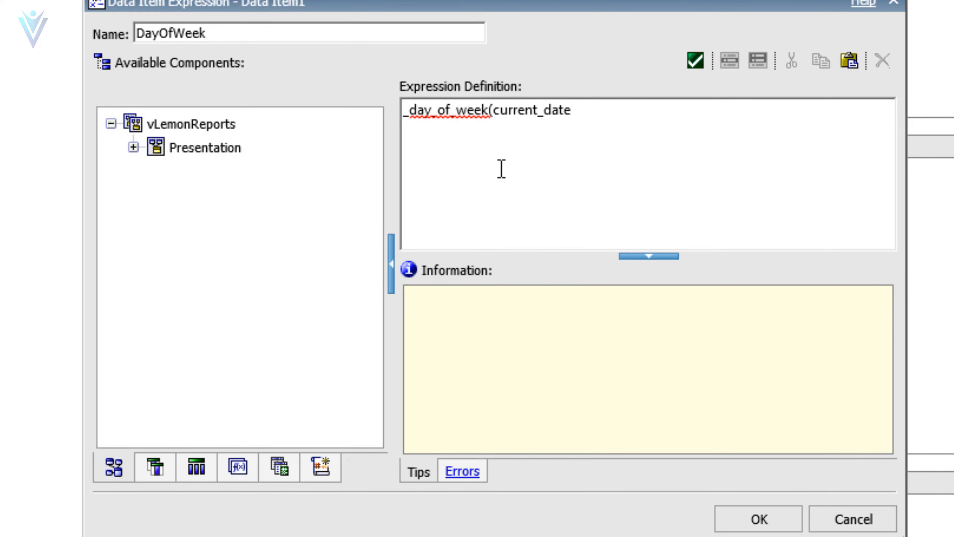
type(",")
type("1)")
left_click(696, 63)
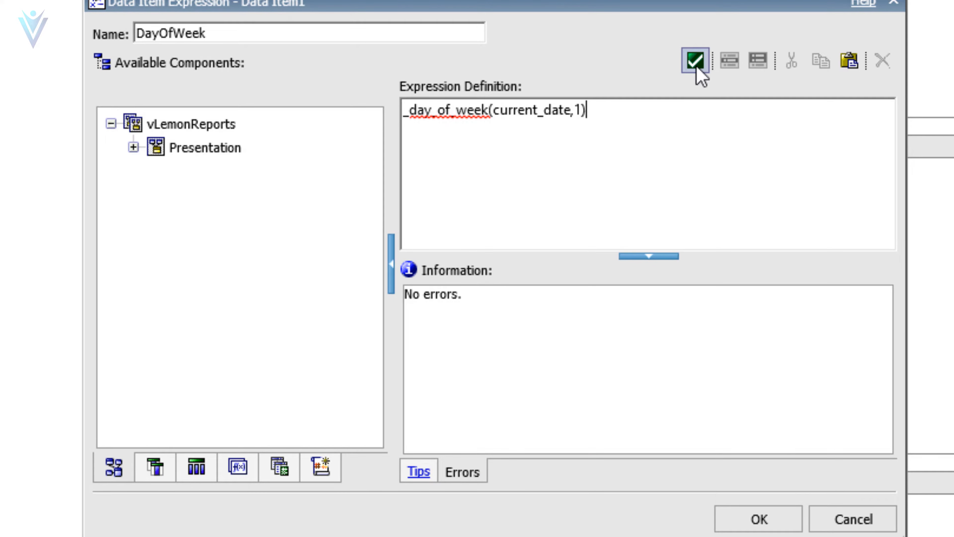
left_click(758, 519)
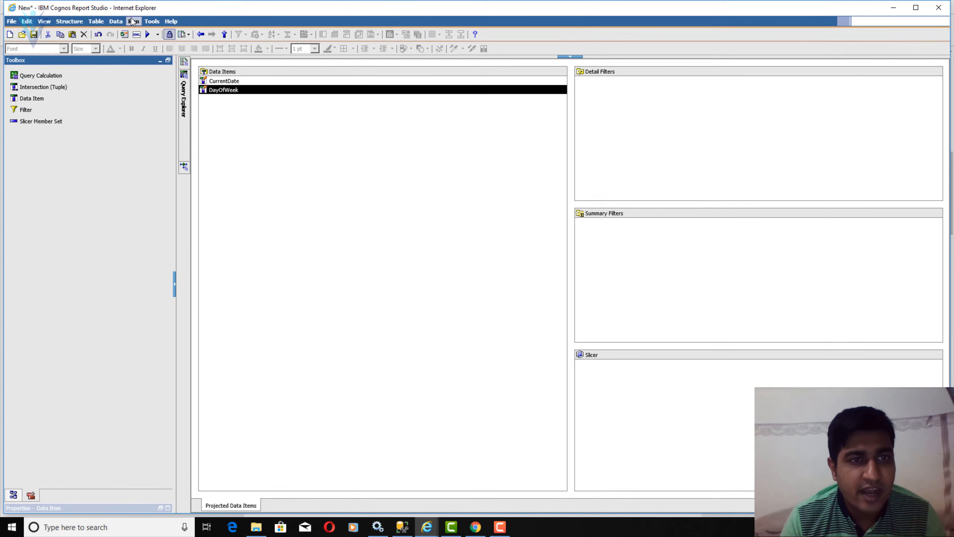
- View the tabular data again to check the DayOfWeek output, and close the viewer
left_click(134, 22)
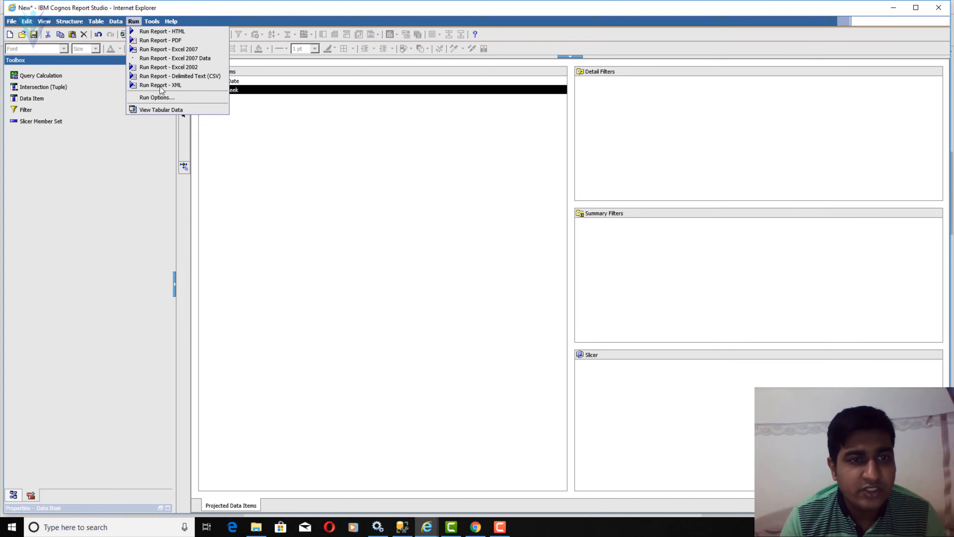
left_click(165, 106)
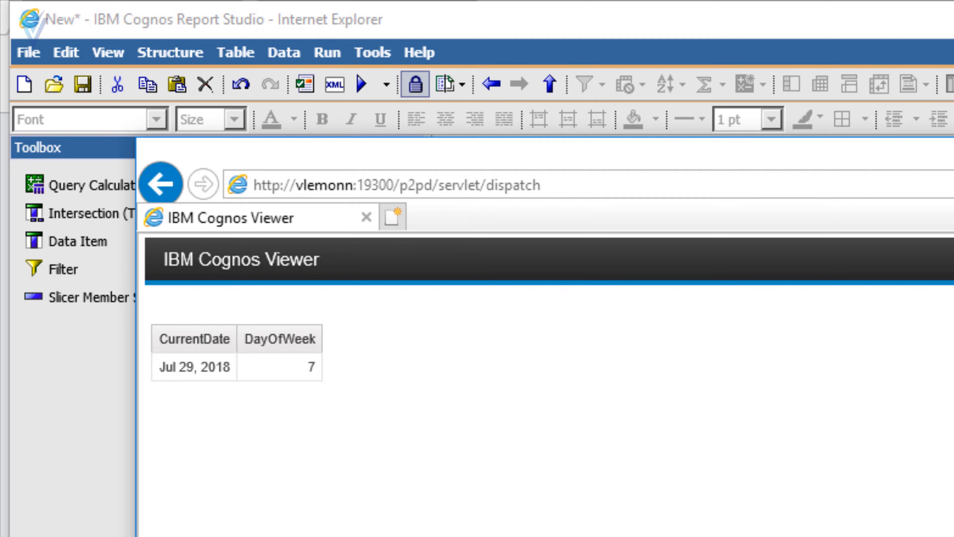
key("alt+F4")
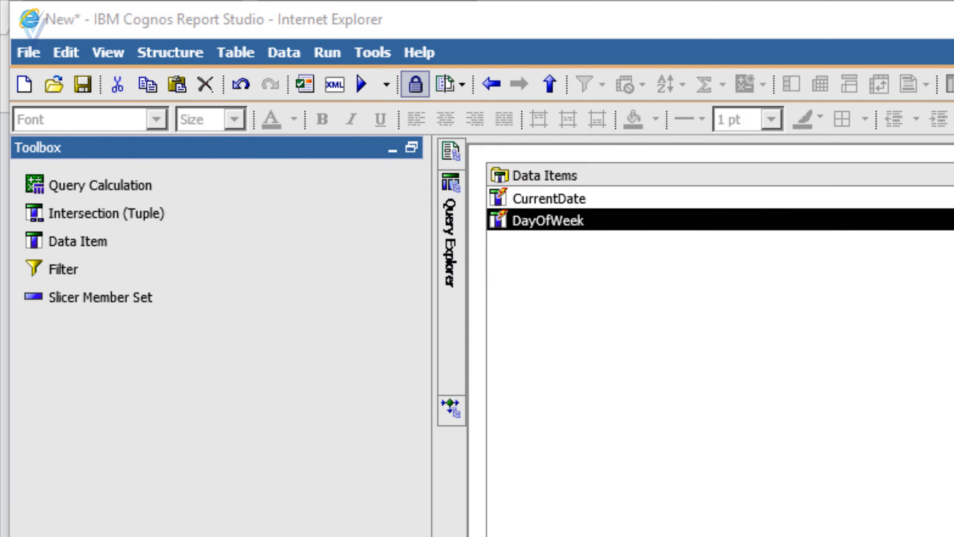
- Add a data item named DateOfMonday to the query and consult the tutorial article's explanation of the _add_days function
left_click_drag(117, 240, 782, 431)
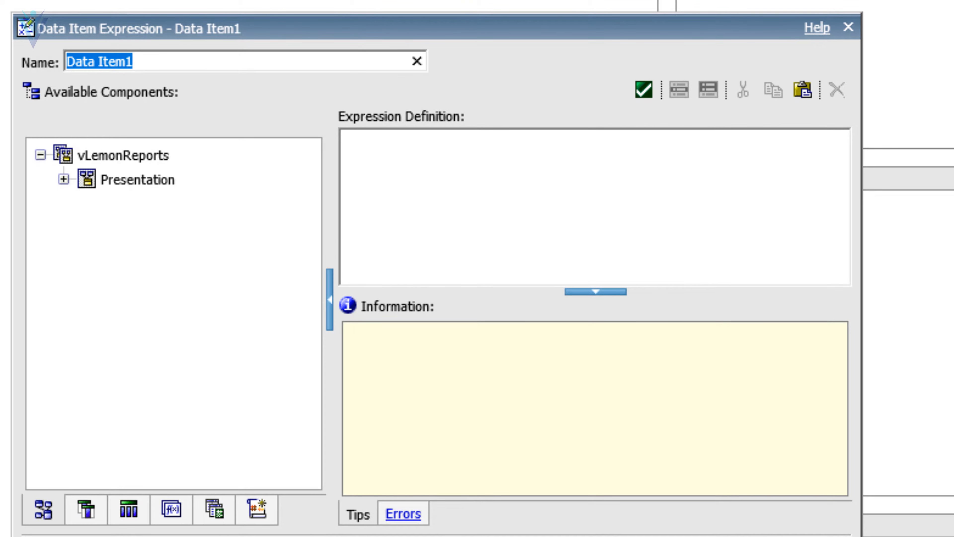
type("D")
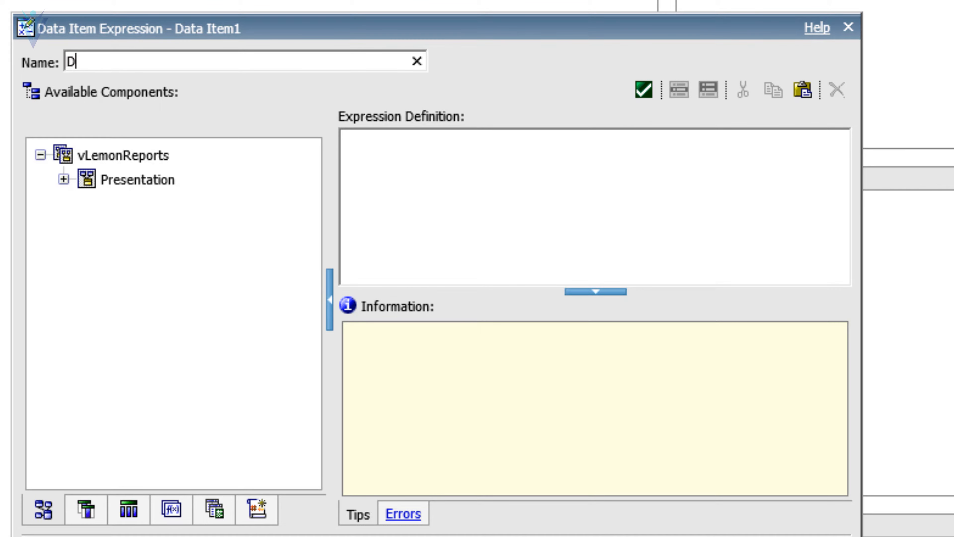
type("ateOfMonday")
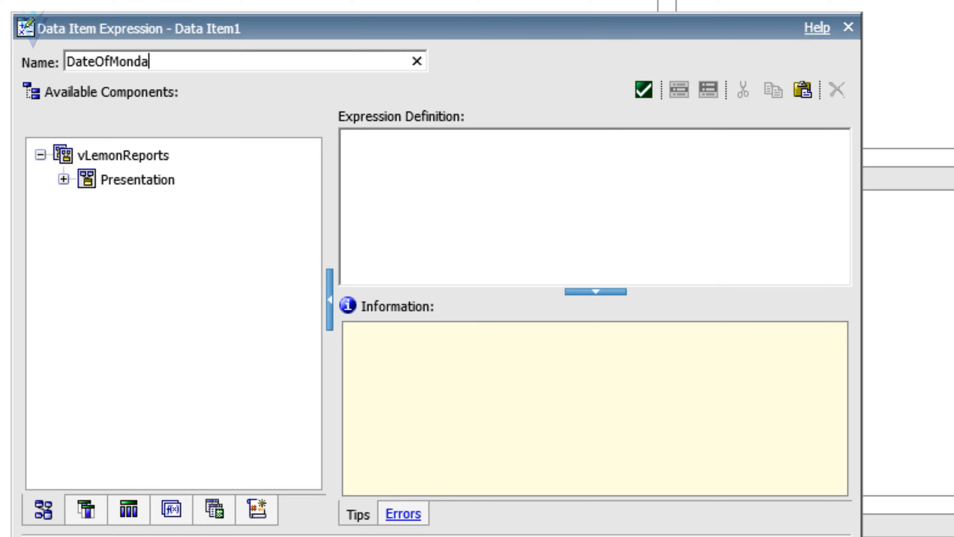
left_click(394, 213)
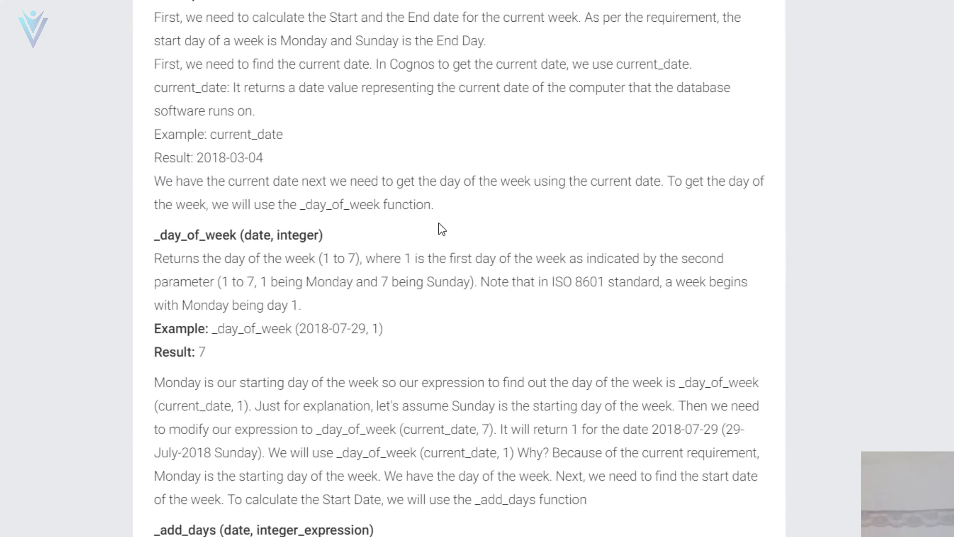
scroll(459, 226, "down", 5)
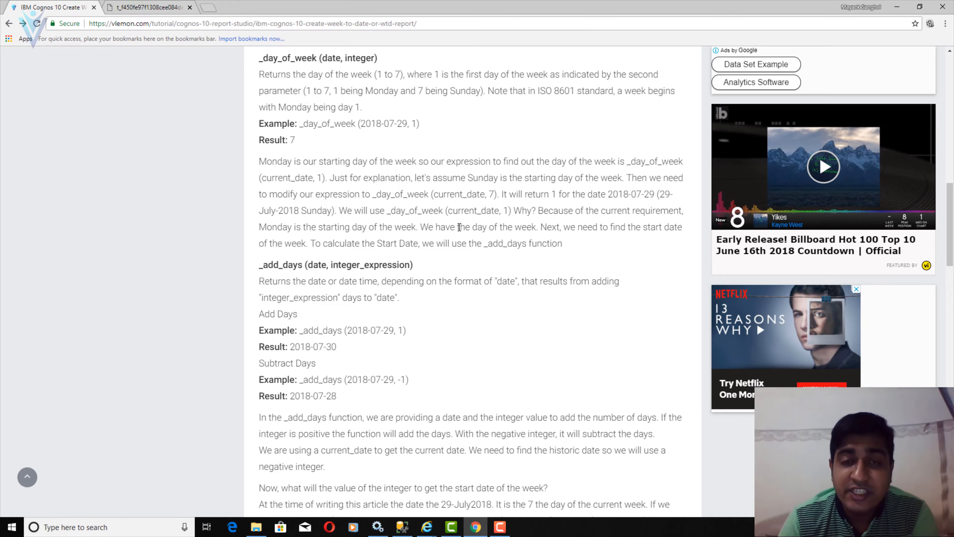
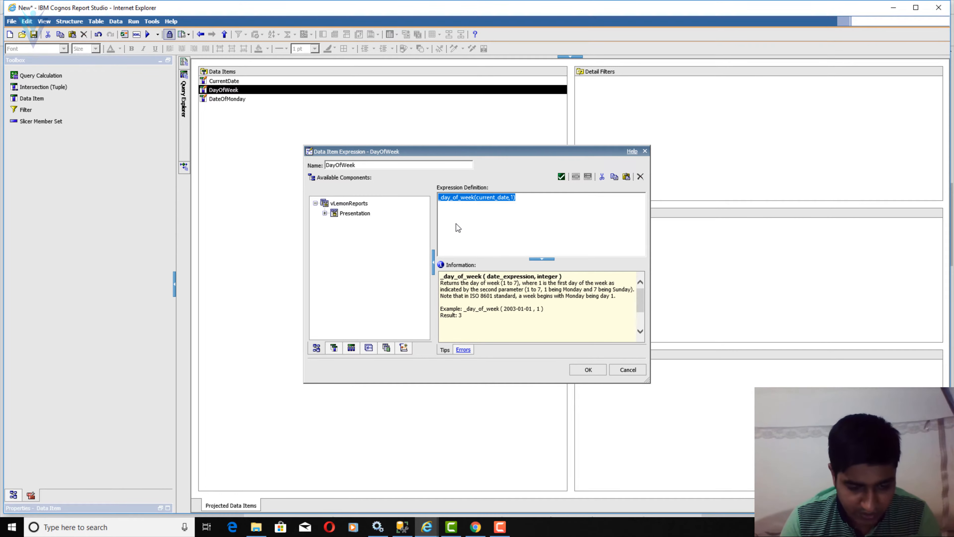
- Reuse the DayOfWeek expression in DateOfMonday as (_day_of_week(current_date,1)-1)*-1, validate it, and check its output in the tabular data
left_click(625, 370)
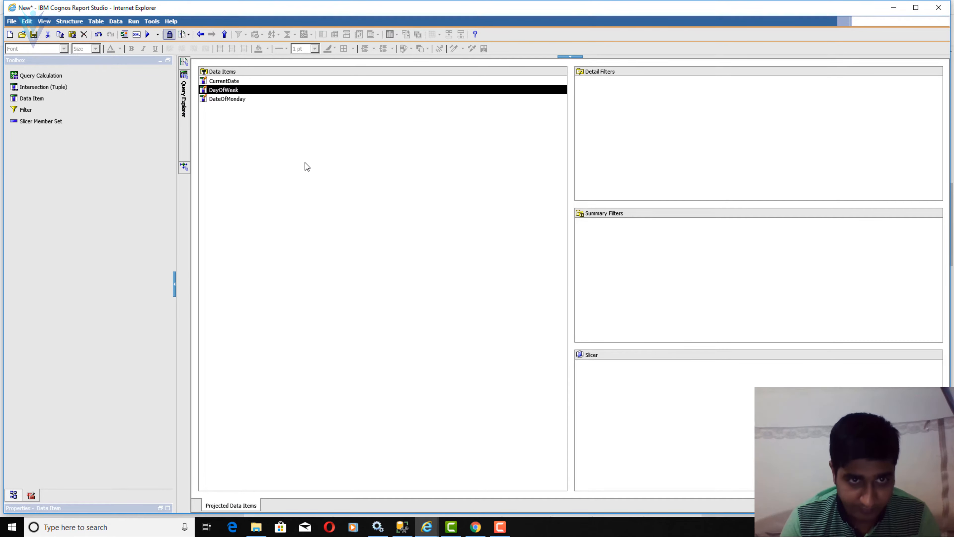
left_click(219, 98)
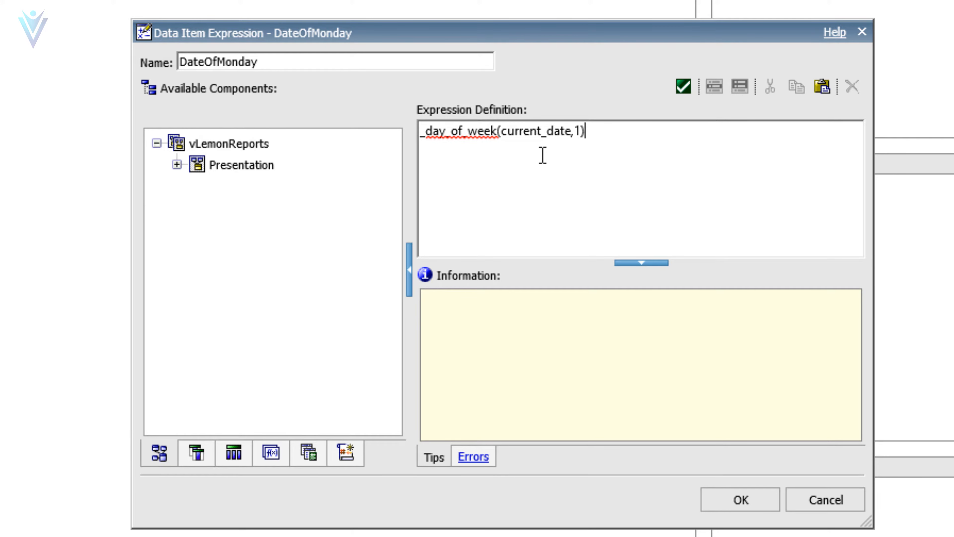
type("-1")
key("ctrl+a")
key("Delete")
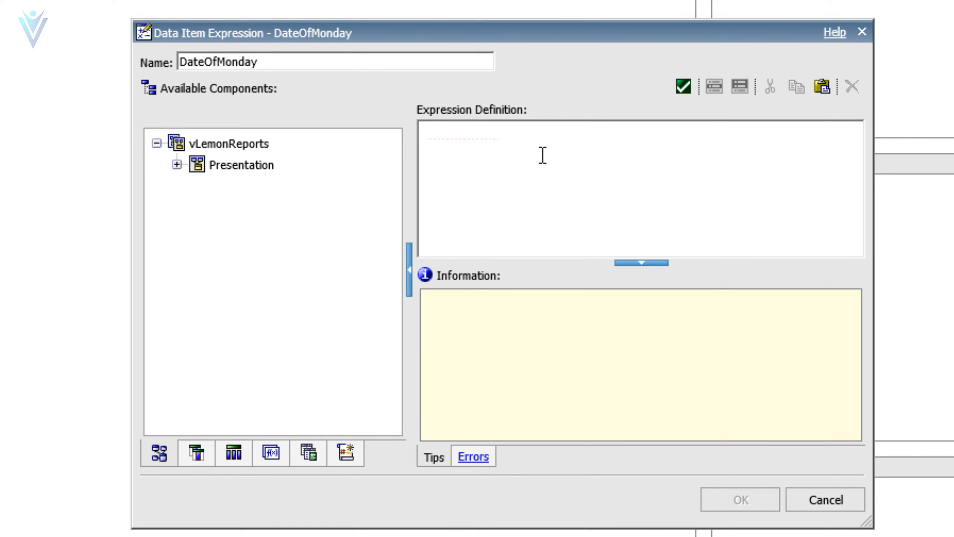
key("ctrl+z")
type("(")
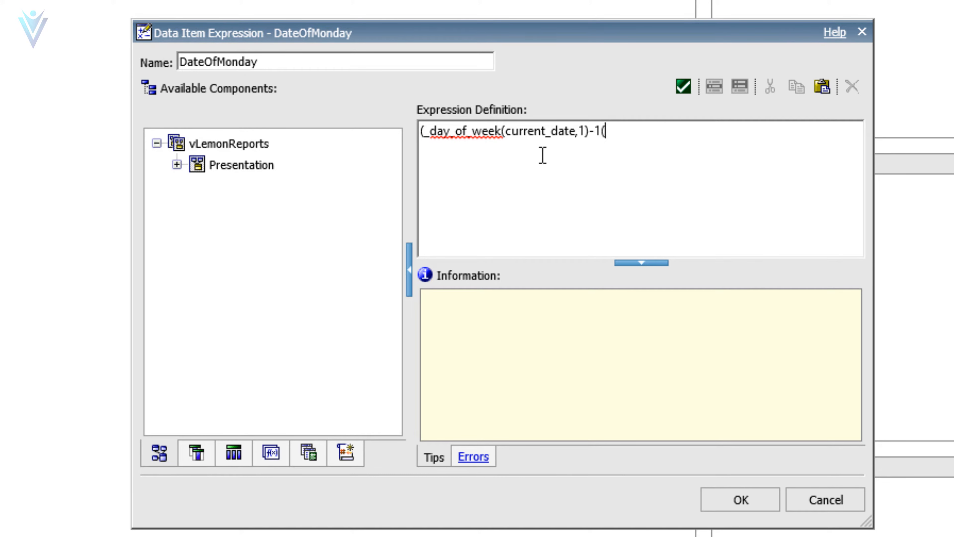
key("BackSpace")
type(")*-1")
left_click(687, 87)
left_click(741, 500)
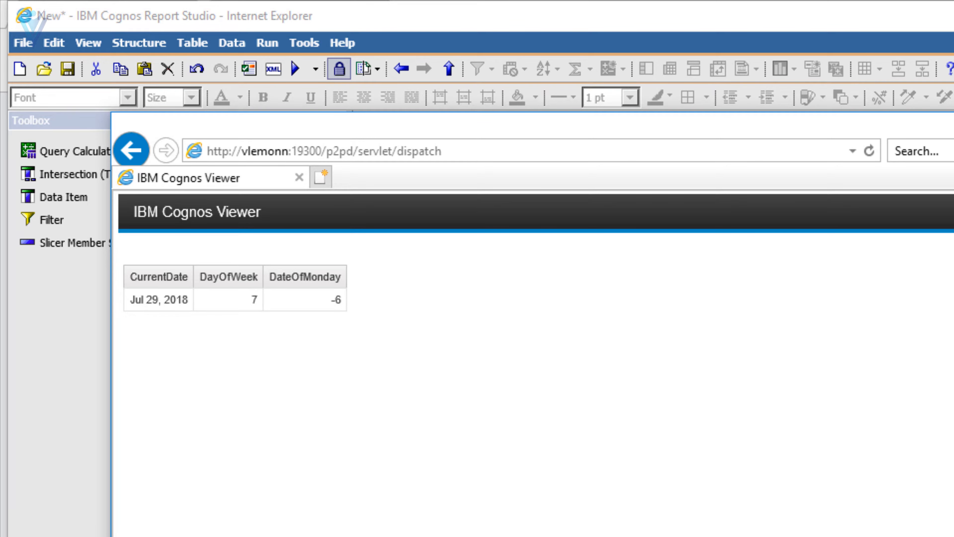
key("alt+F4")
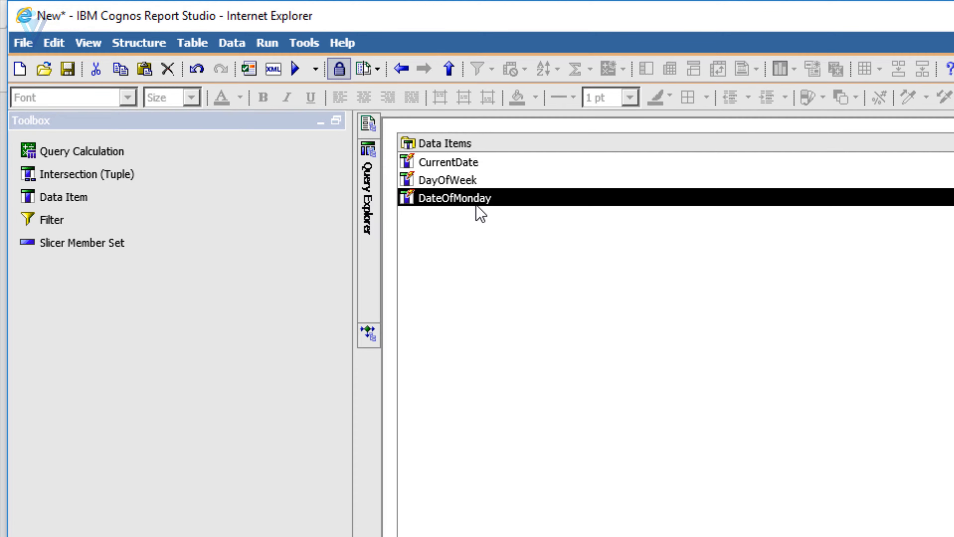
- Change the DateOfMonday expression to _add_days(current_date,(_day_of_week(current_date,1)-1)*-1), validate it, and check its output in the tabular data
double_click(474, 201)
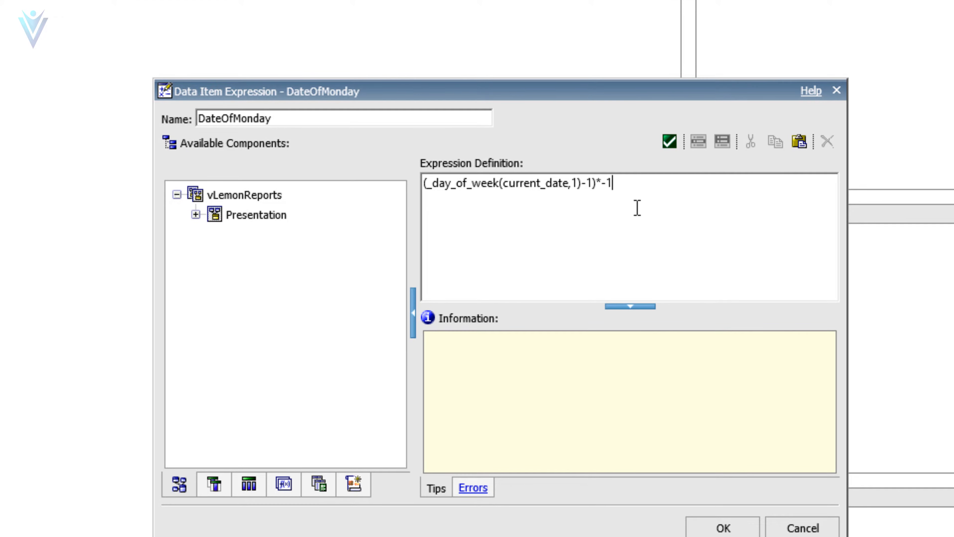
left_click_drag(637, 207, 406, 206)
key("ctrl+c")
key("Delete")
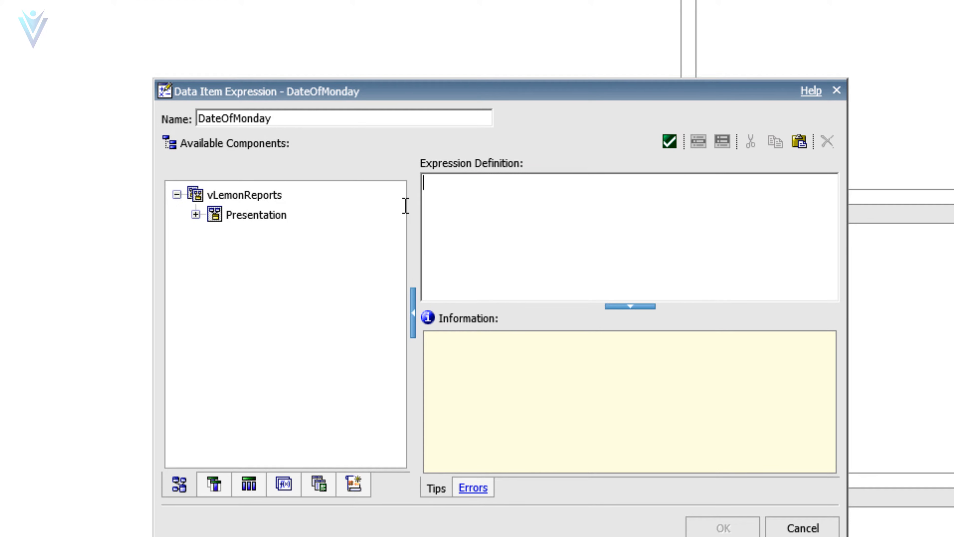
type("_add_days")
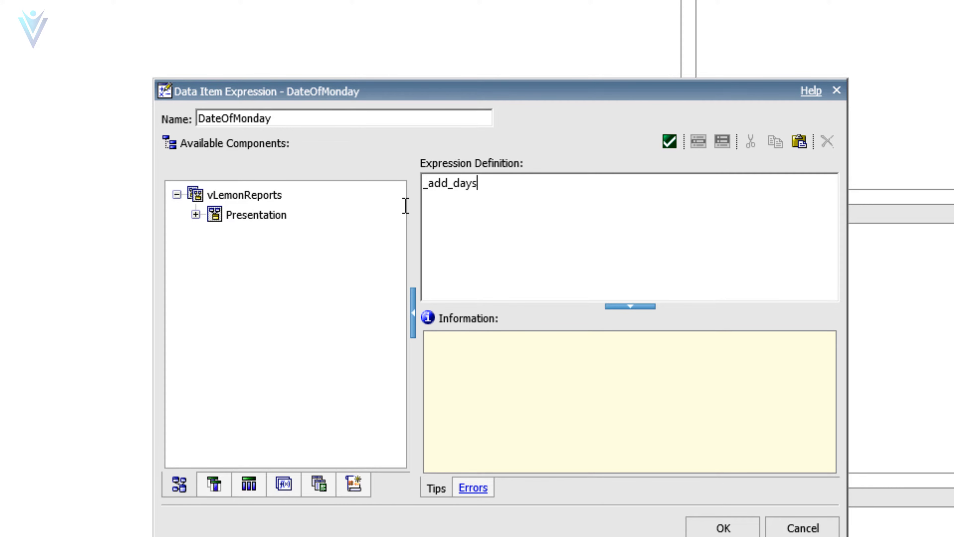
type("(current_date,")
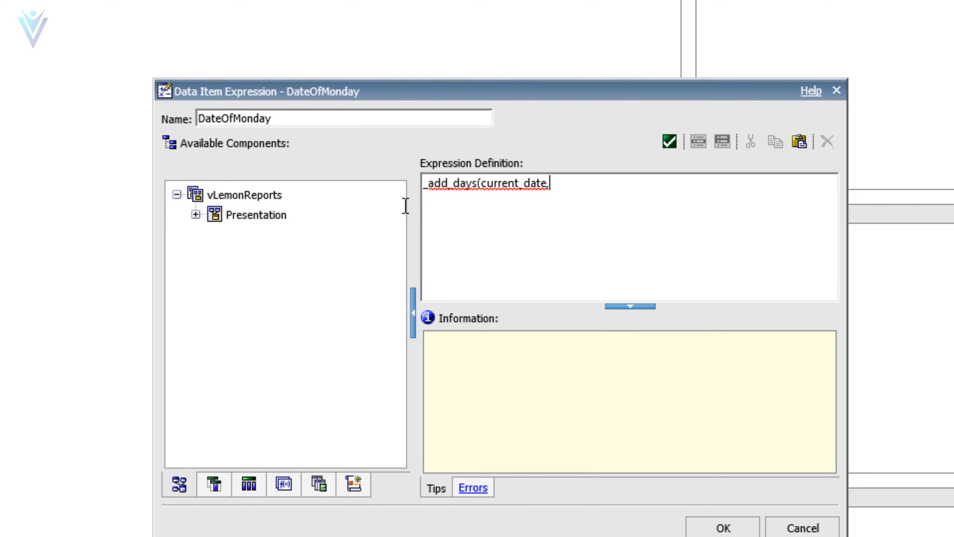
key("ctrl+v")
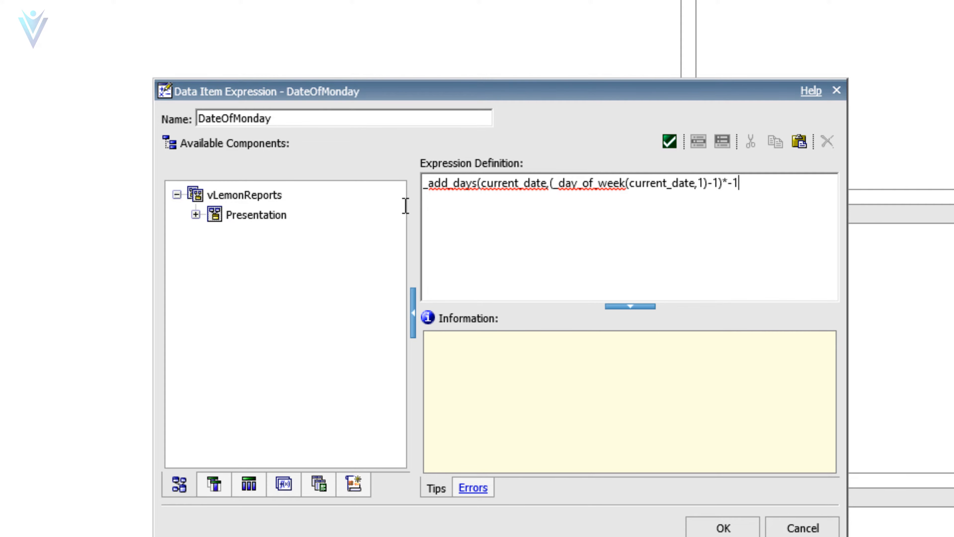
type(")")
left_click(671, 145)
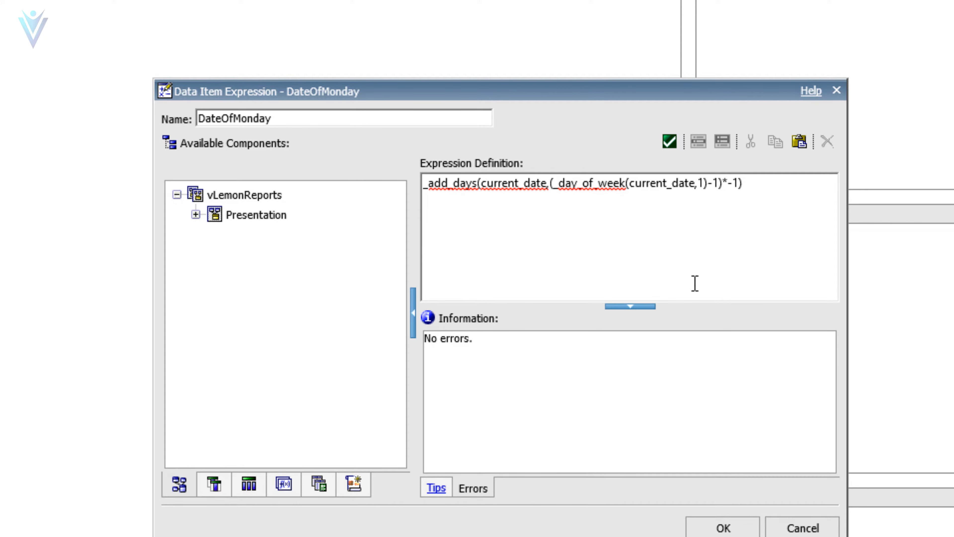
left_click(721, 526)
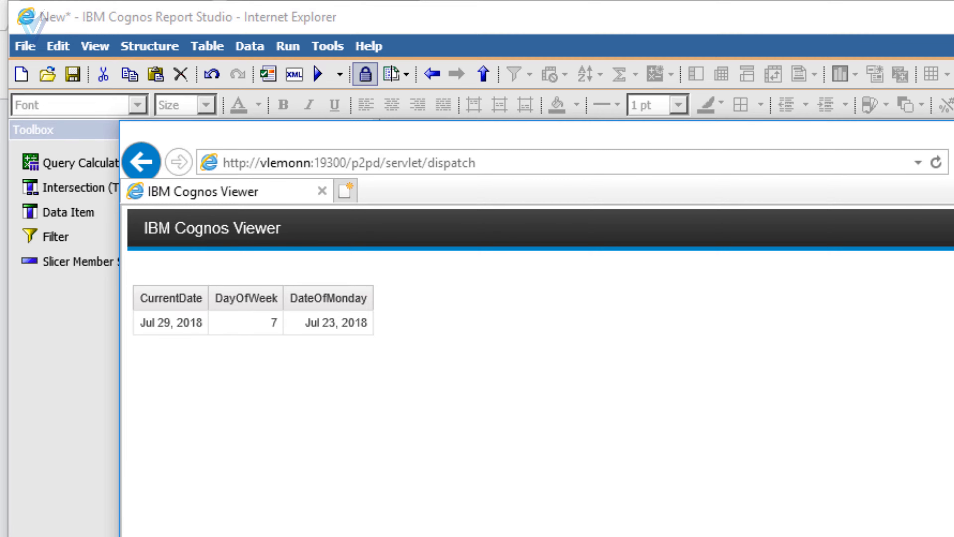
key("alt+F4")
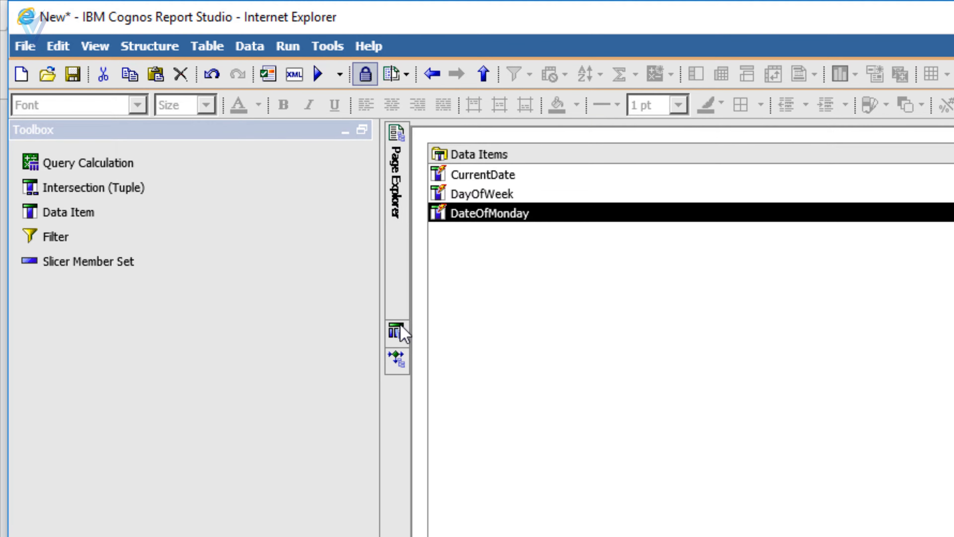
- Add a new query to the report's queries and name it CurrentWeekData
mouse_move(401, 333)
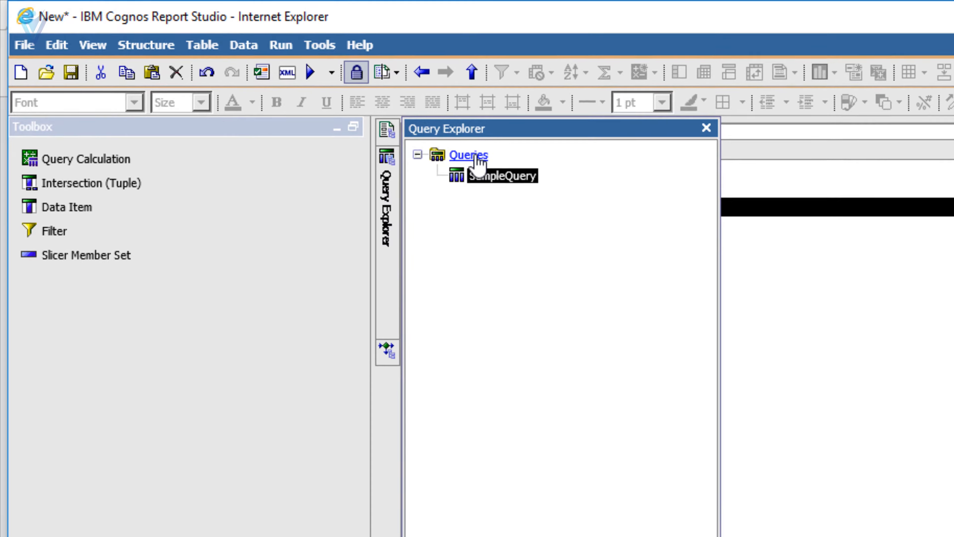
left_click(476, 157)
left_click_drag(55, 77, 300, 150)
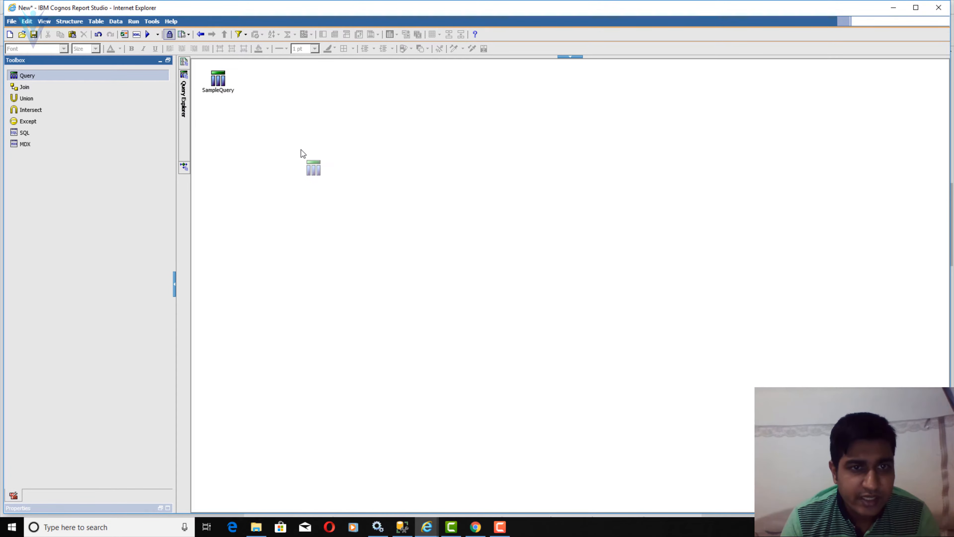
left_click(168, 508)
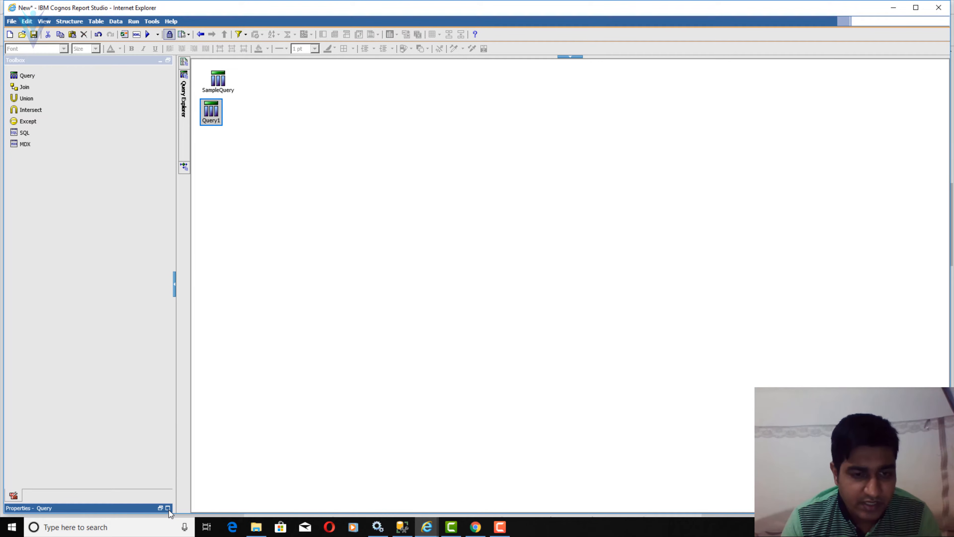
left_click(168, 508)
left_click(123, 300)
type("q")
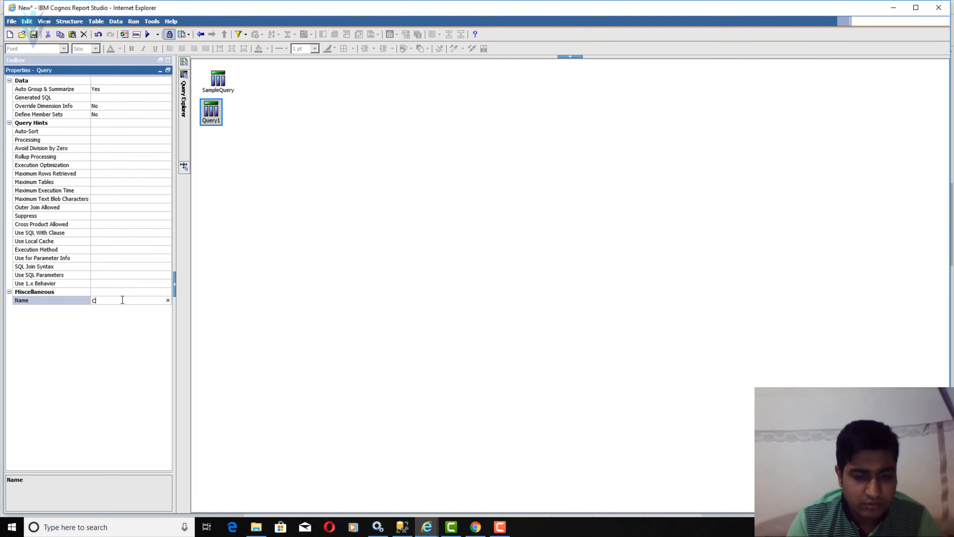
type("urrentWee")
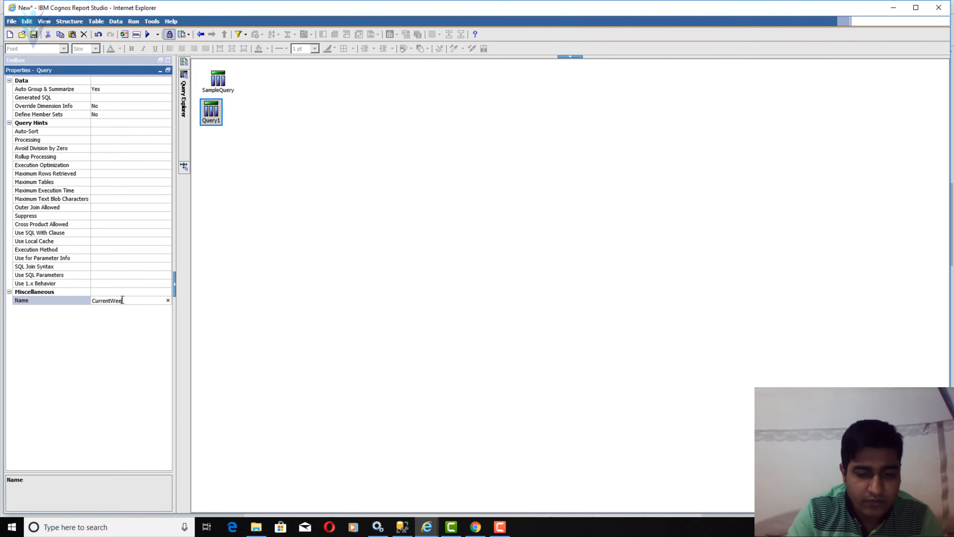
type("kData")
key("Return")
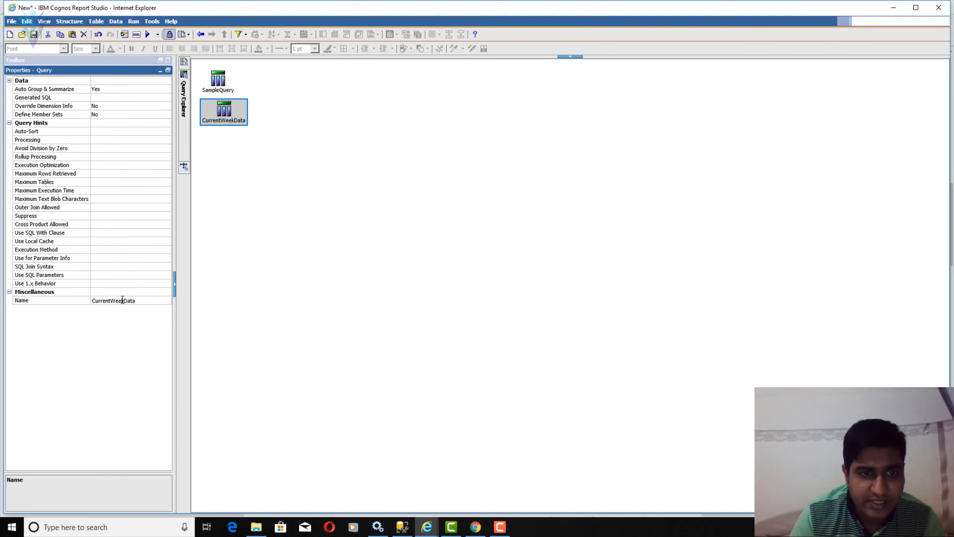
- Open CurrentWeekData and add VisitDate and Country from the Visitors query subject as data items
double_click(241, 111)
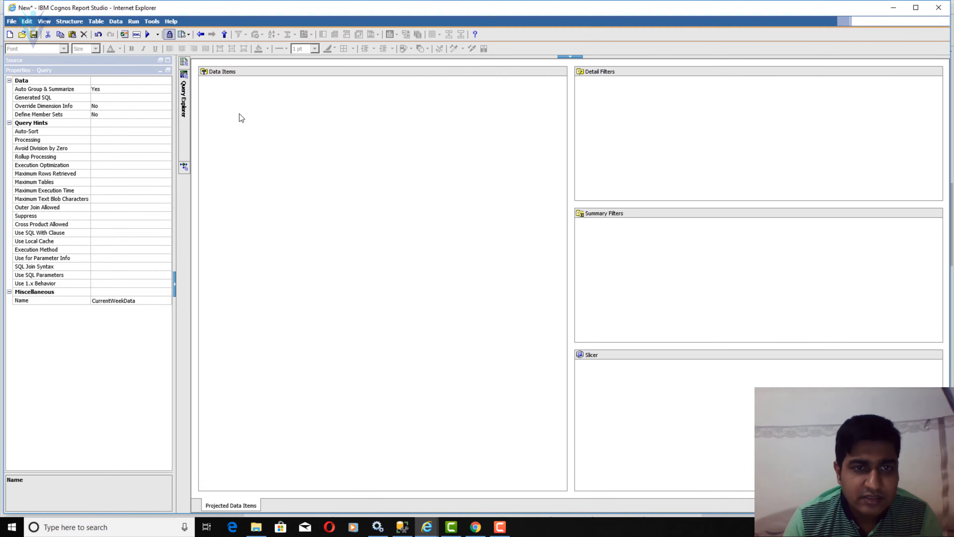
left_click(168, 60)
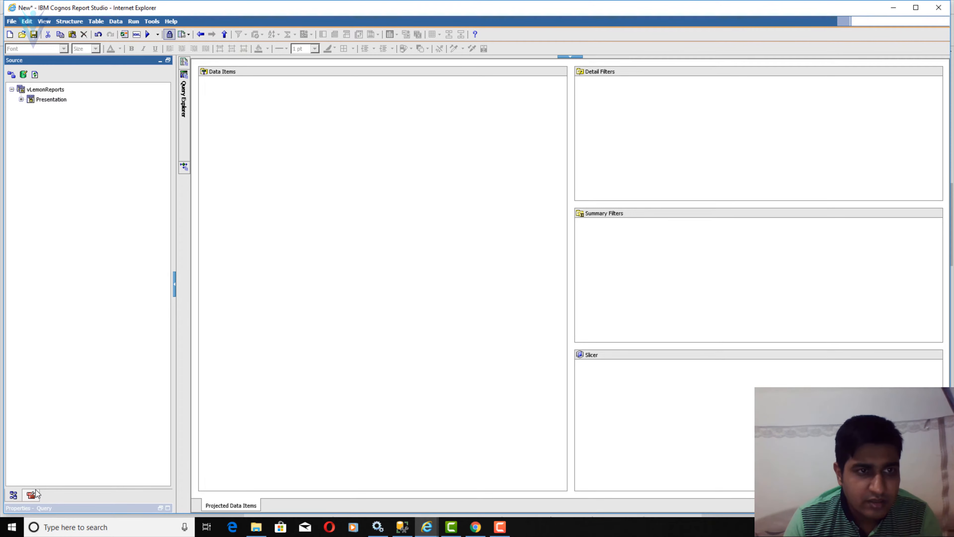
left_click(21, 99)
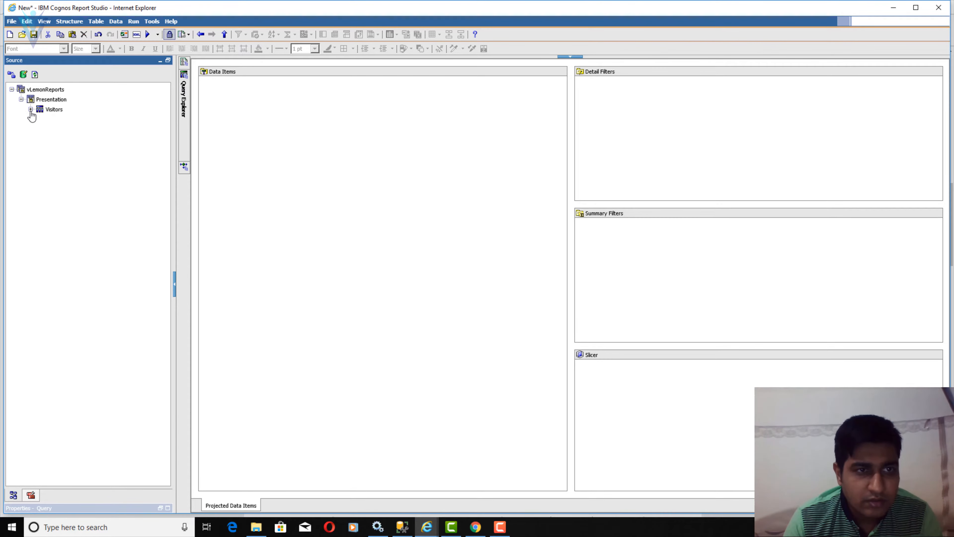
left_click(30, 109)
left_click_drag(65, 119, 304, 161)
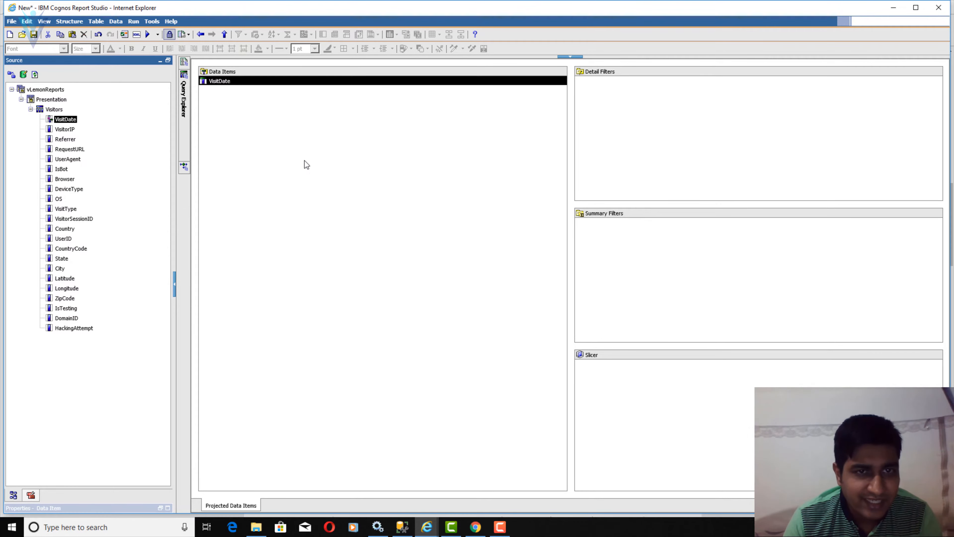
left_click(66, 229)
left_click_drag(67, 230, 325, 191)
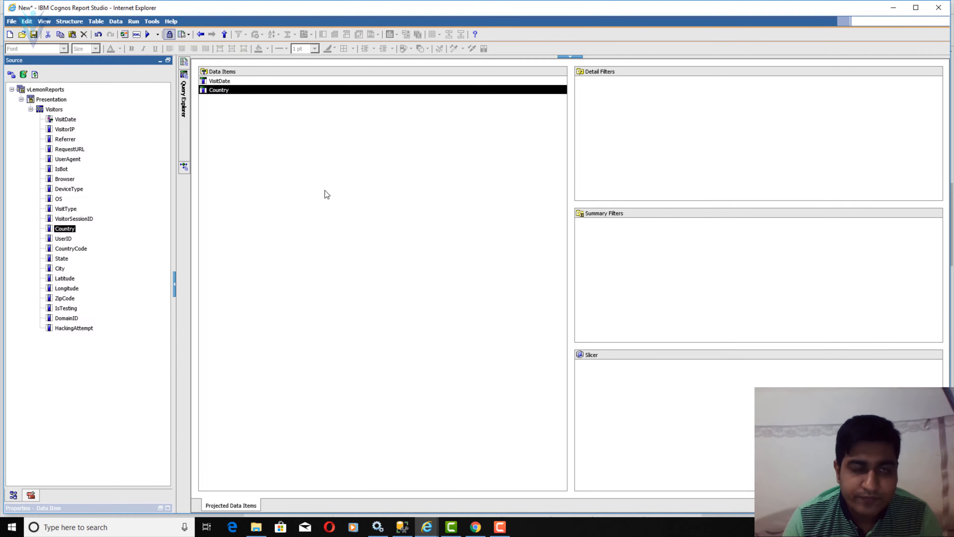
left_click(54, 109)
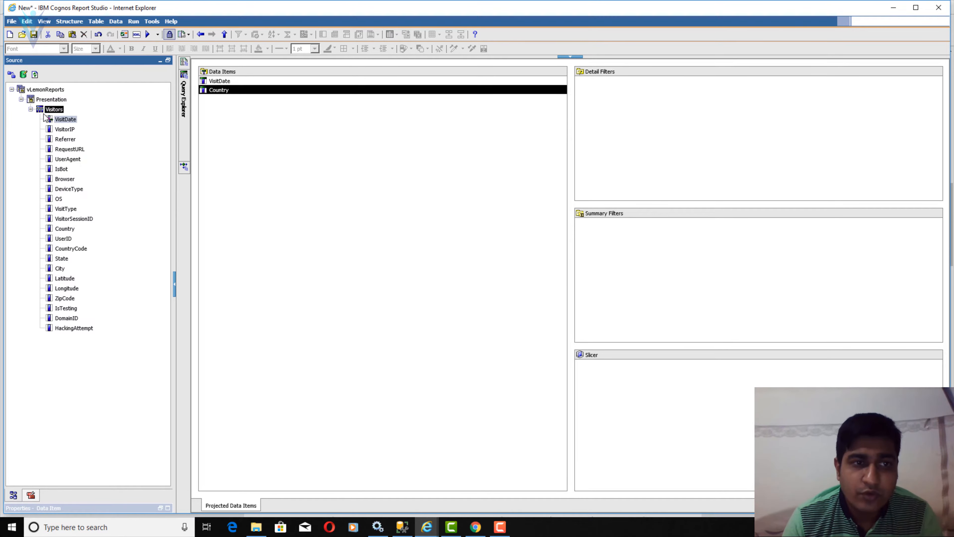
left_click(31, 110)
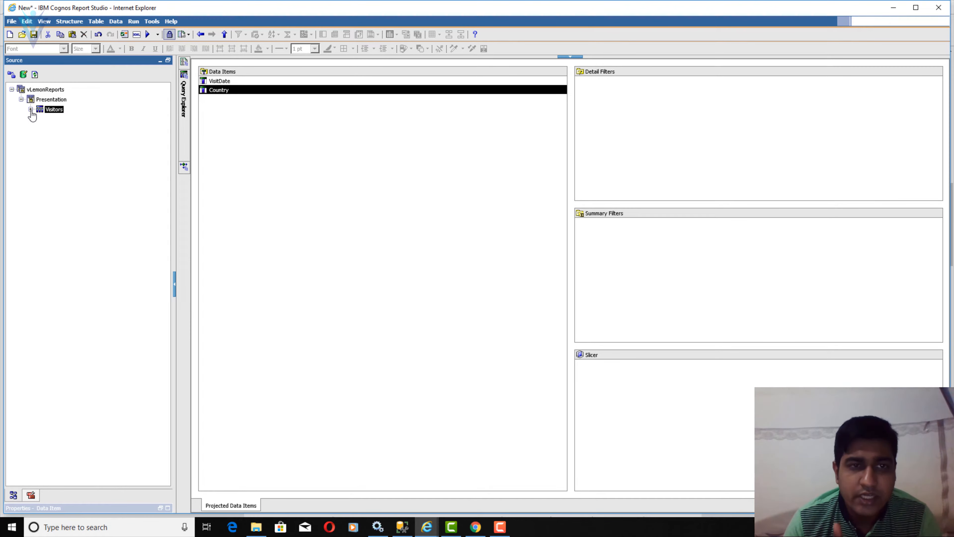
- View the tabular data of CurrentWeekData and switch to Excel to compare it with the WeekDay and Visits table
left_click(134, 22)
left_click(161, 110)
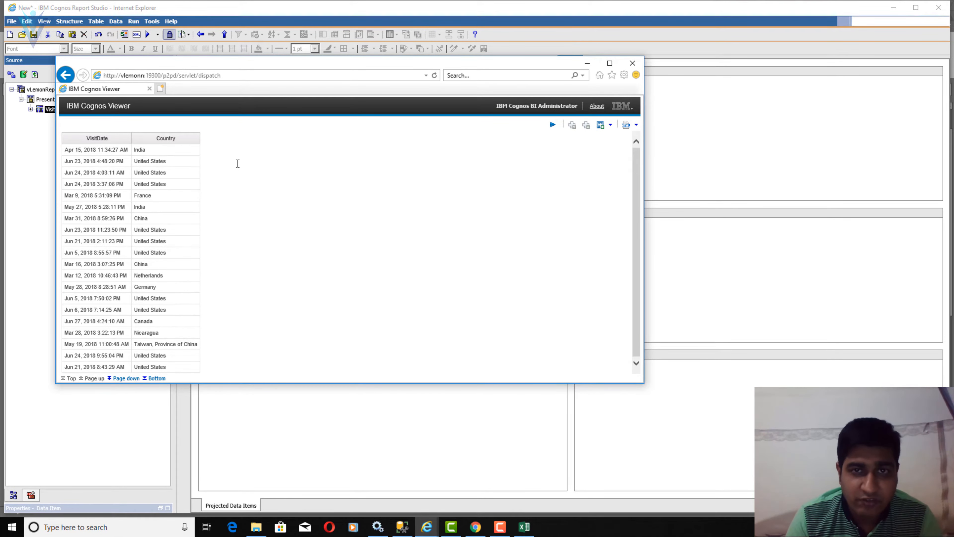
key("alt+Tab")
key("alt+Tab")
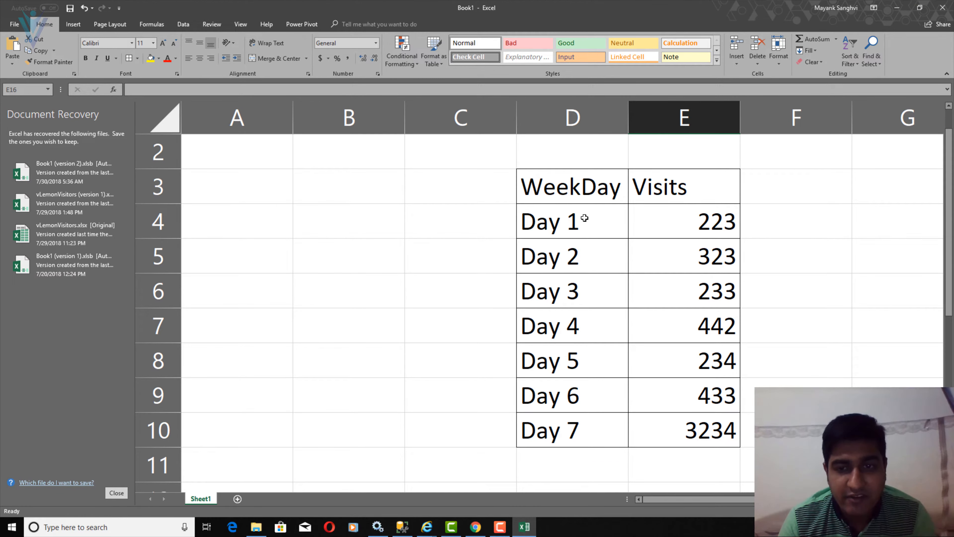
- Compare the WeekDay and Visits columns in Excel with the query's tabular data, and return to Report Studio
left_click_drag(583, 218, 602, 425)
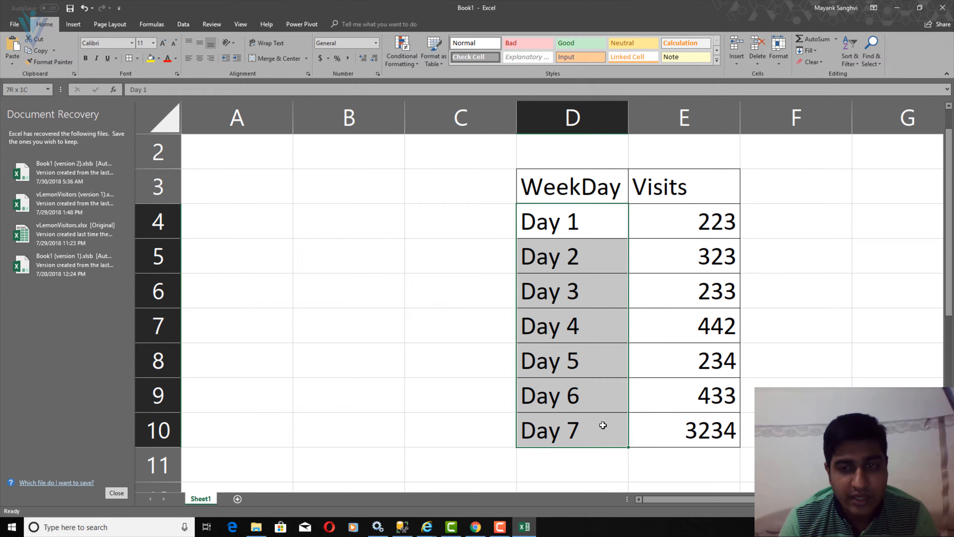
left_click_drag(695, 224, 718, 300)
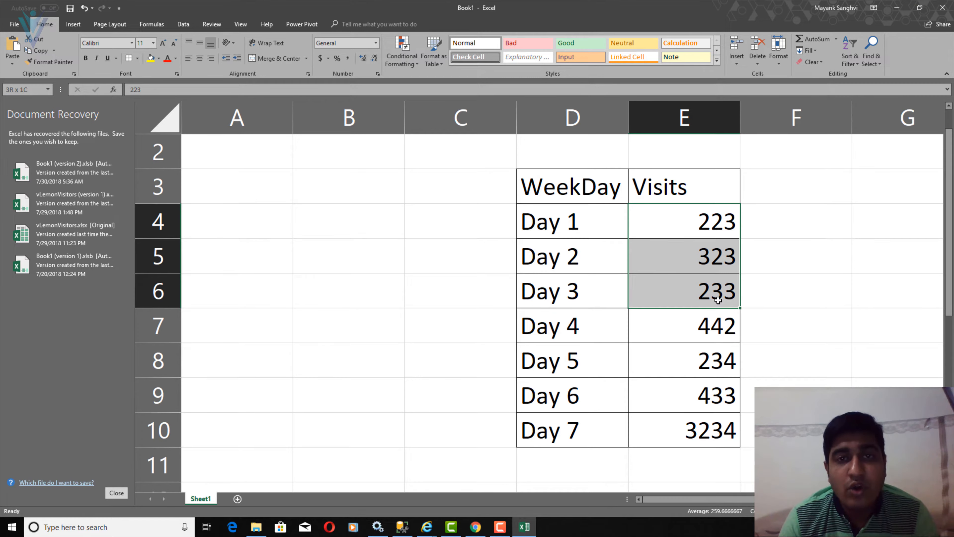
key("alt+Tab")
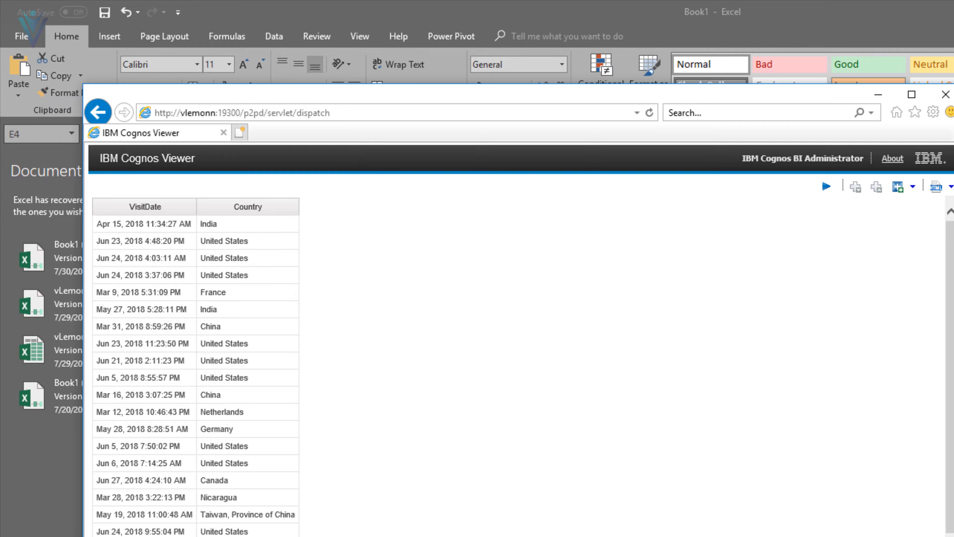
key("alt+Tab")
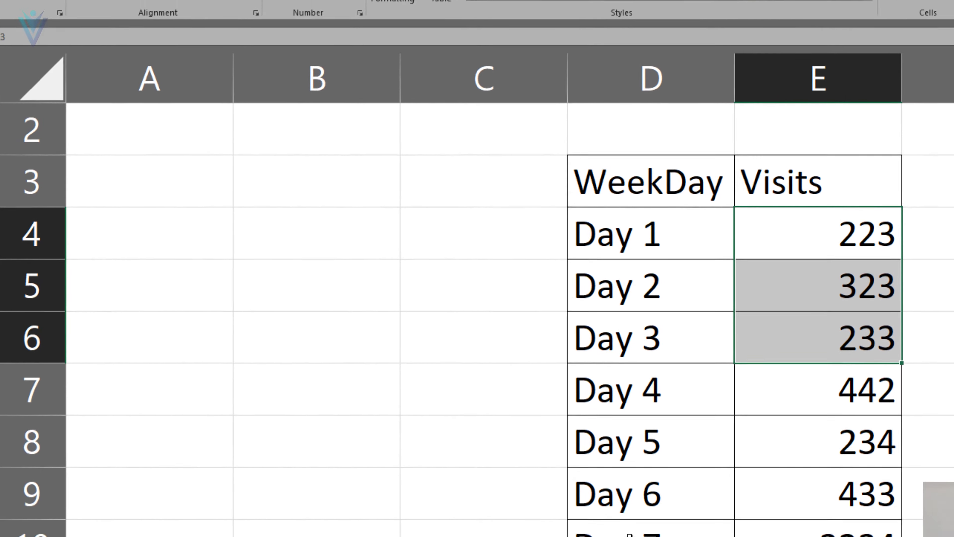
key("alt+Tab")
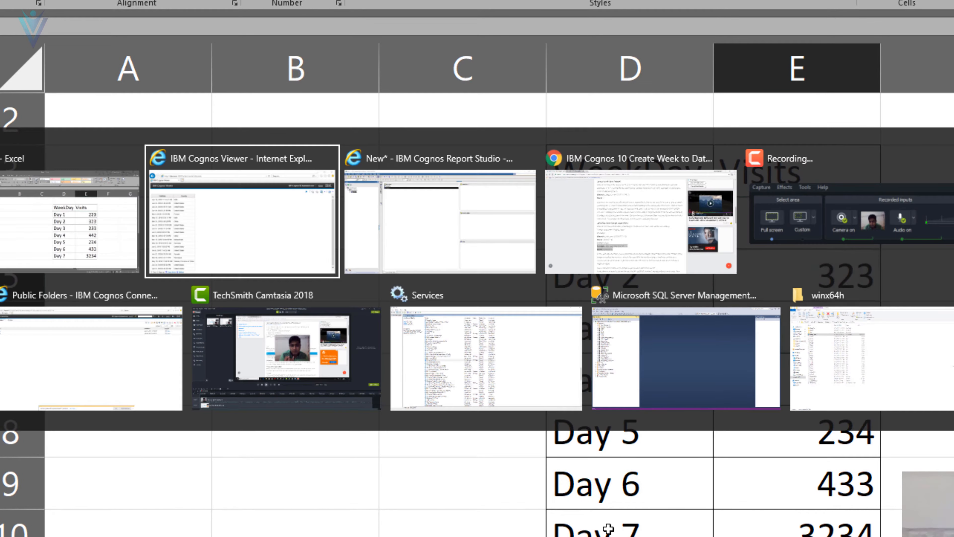
key("alt+Tab")
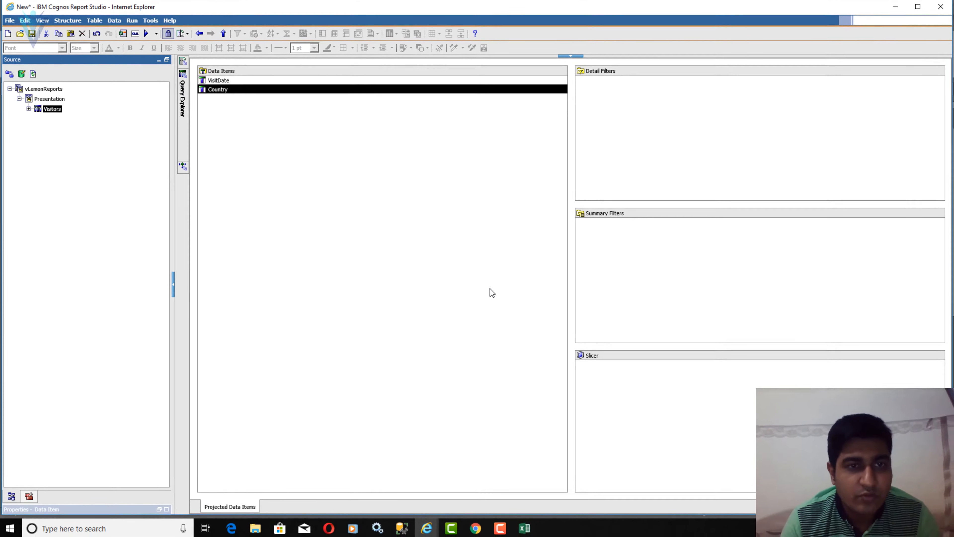
- Rename the VisitDate data item as WeekDay
left_click(215, 81)
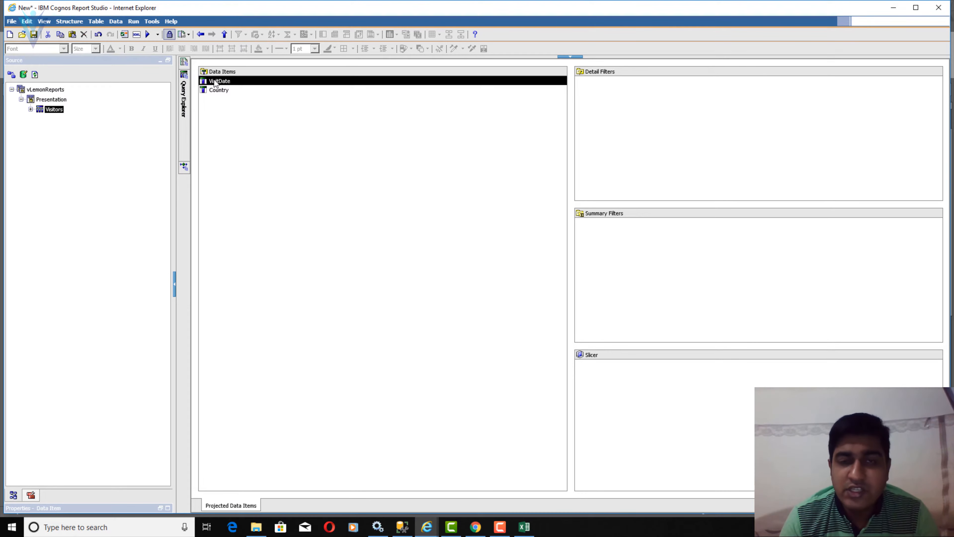
left_click(168, 507)
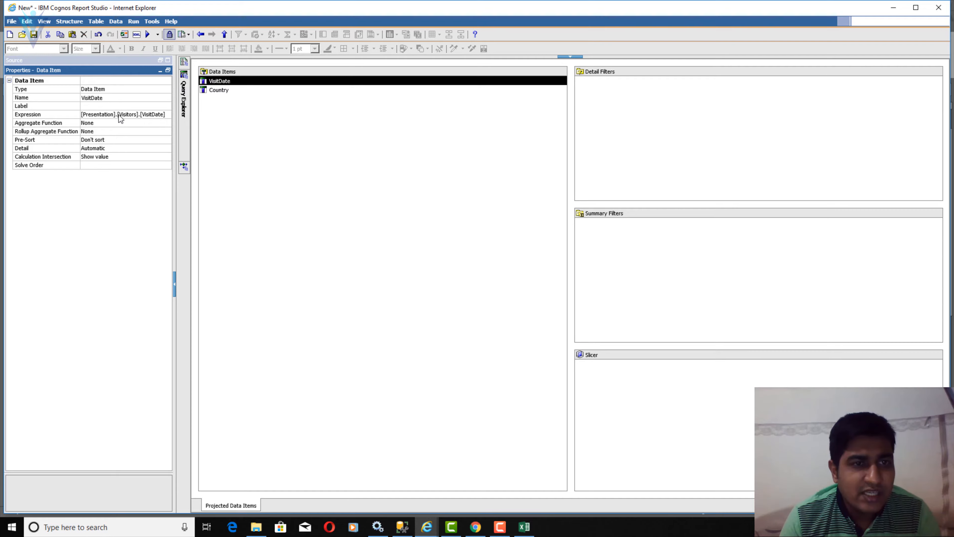
left_click(120, 97)
type("WeekDay")
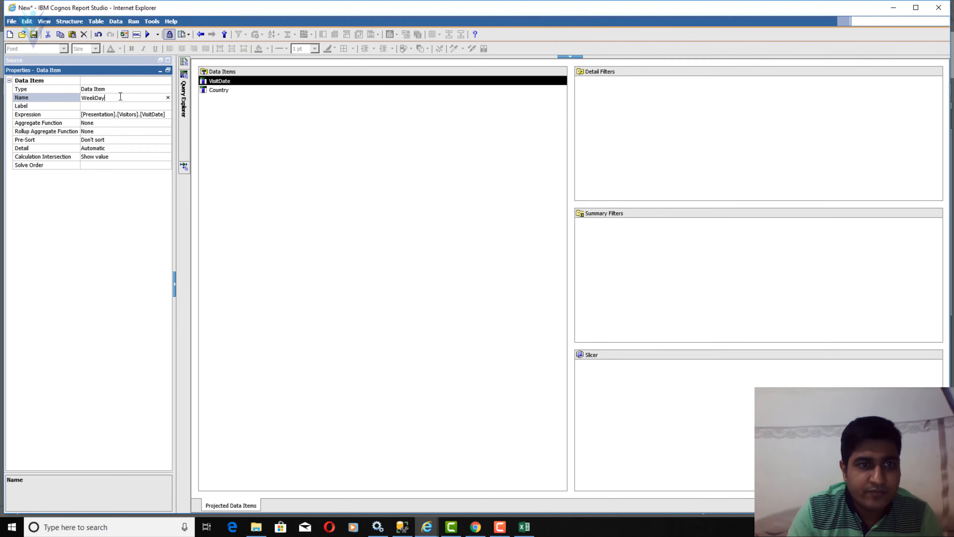
key("Return")
- Switch to the tutorial page in Chrome, copy the _day_of_week function name from its heading, and return to Report Studio
key("alt+Tab")
key("alt+Tab")
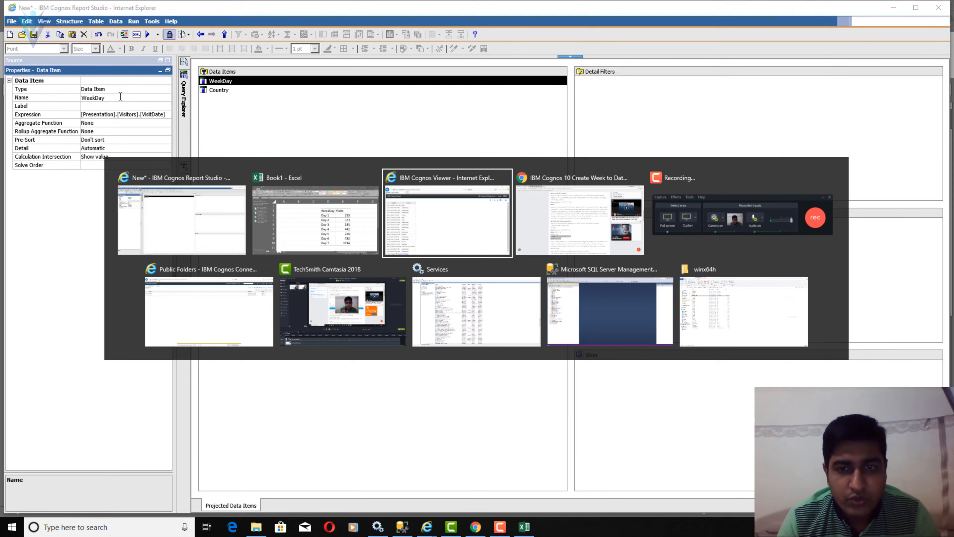
key("alt+Tab")
scroll(349, 119, "up", 1)
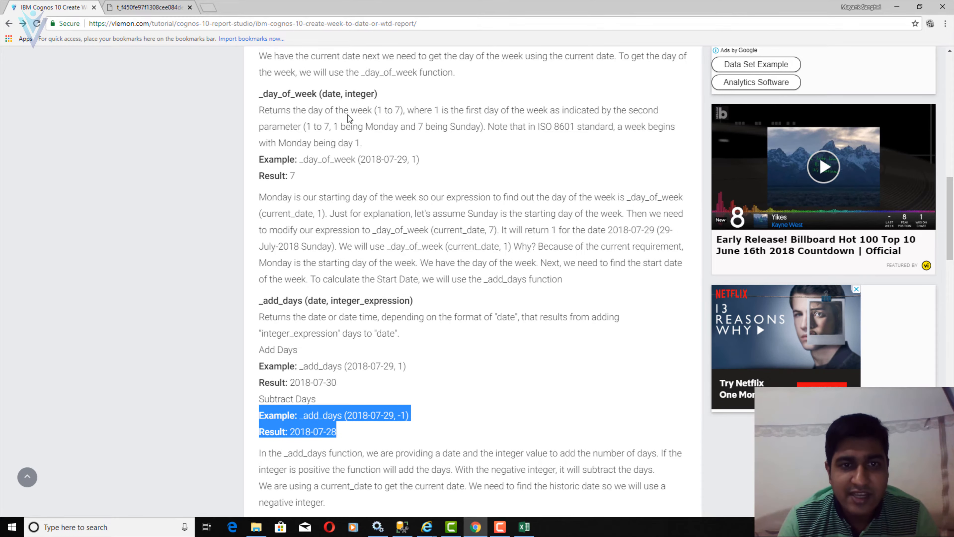
left_click_drag(318, 94, 270, 93)
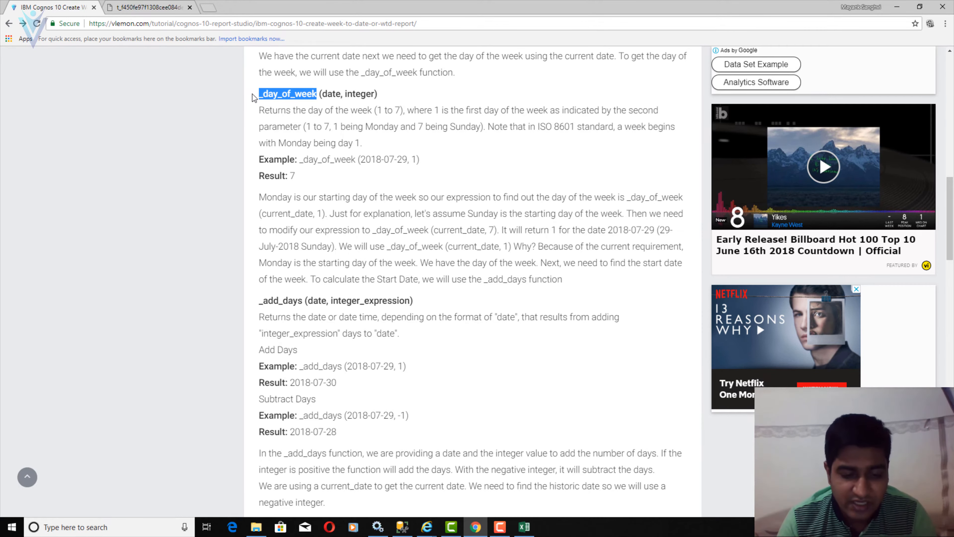
key("alt+Tab")
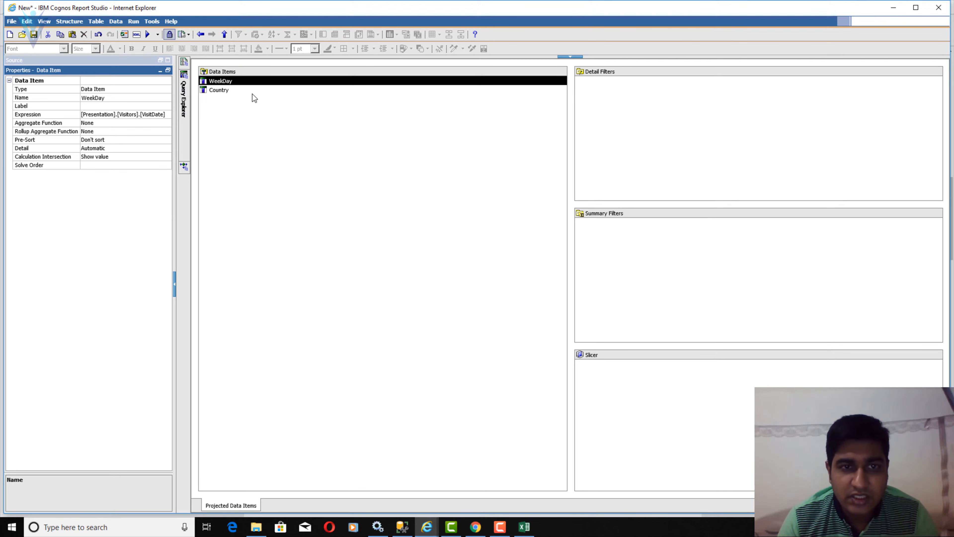
- Wrap the WeekDay data item's expression in the function as _day_of_week([Presentation].[Visitors].[VisitDate],1)
left_click(239, 82)
double_click(230, 75)
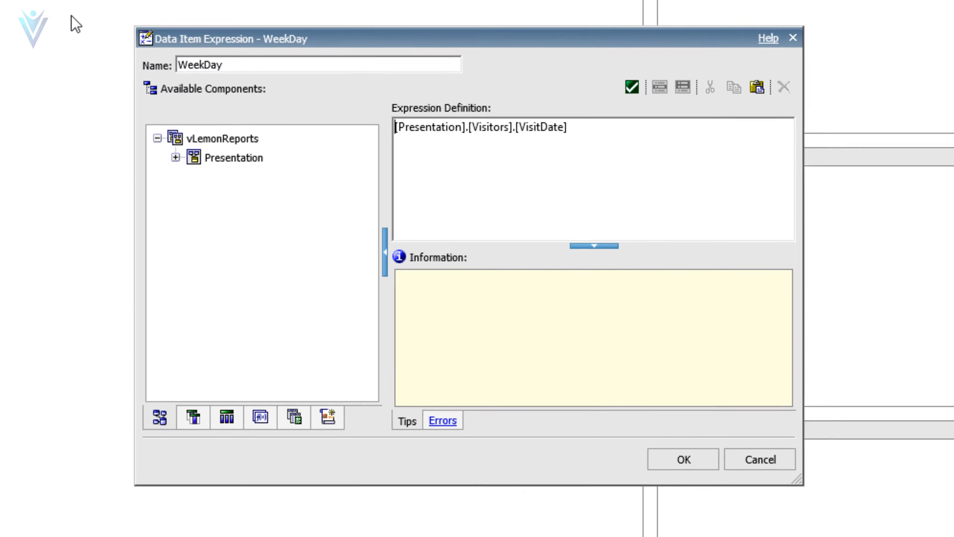
type("_day_of_week")
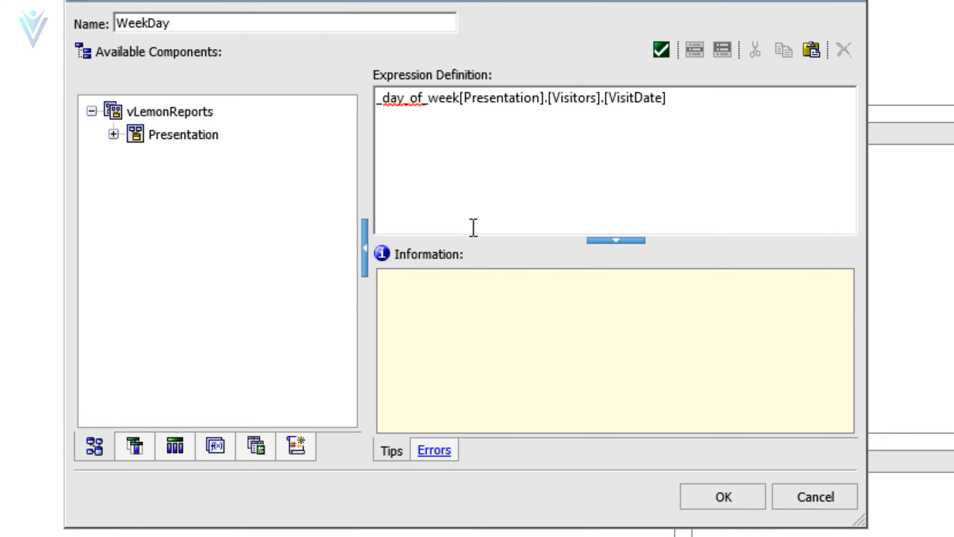
type("(")
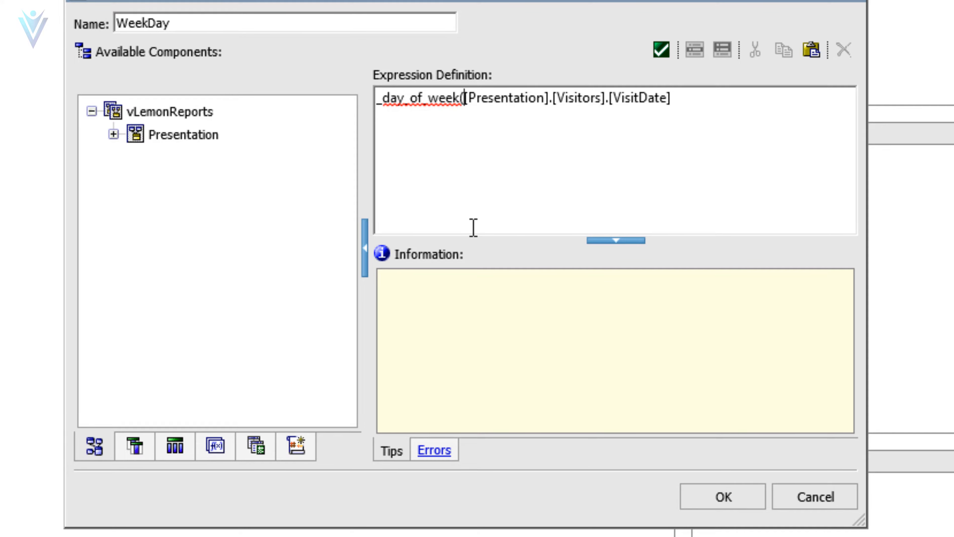
type(",1)")
- Check the weekday label format in Excel and prefix the WeekDay expression with 'Day '+
key("alt+Tab")
left_click(474, 227)
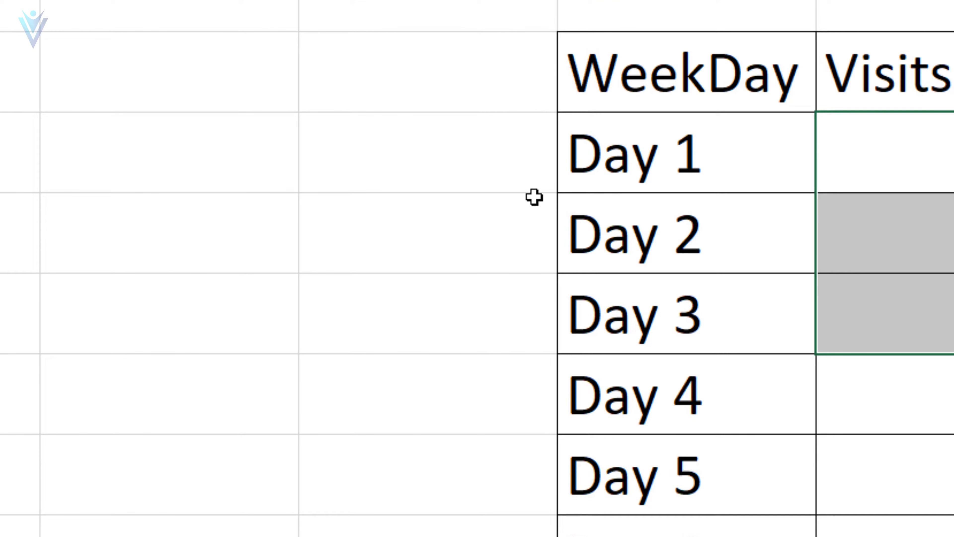
left_click(623, 182)
key("alt+Tab")
key("Home")
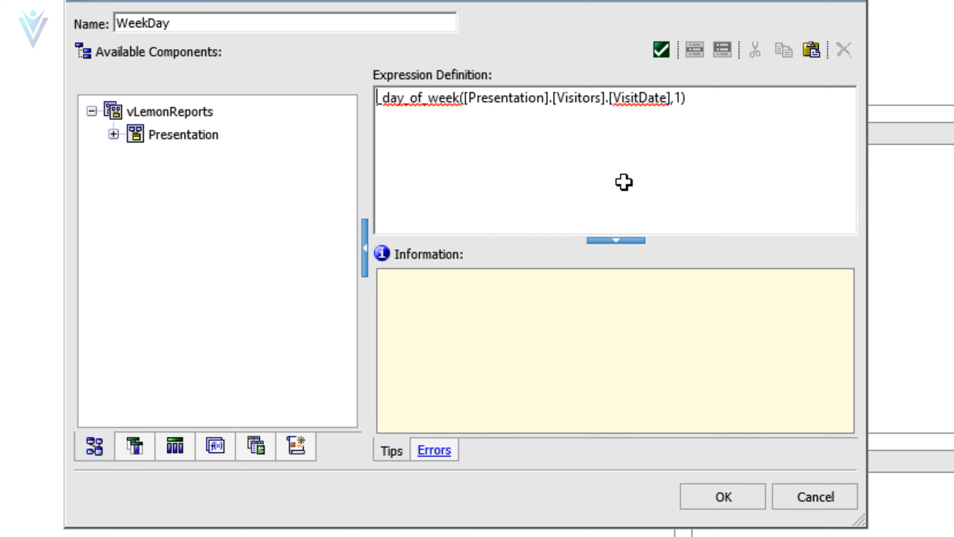
type("'Day'")
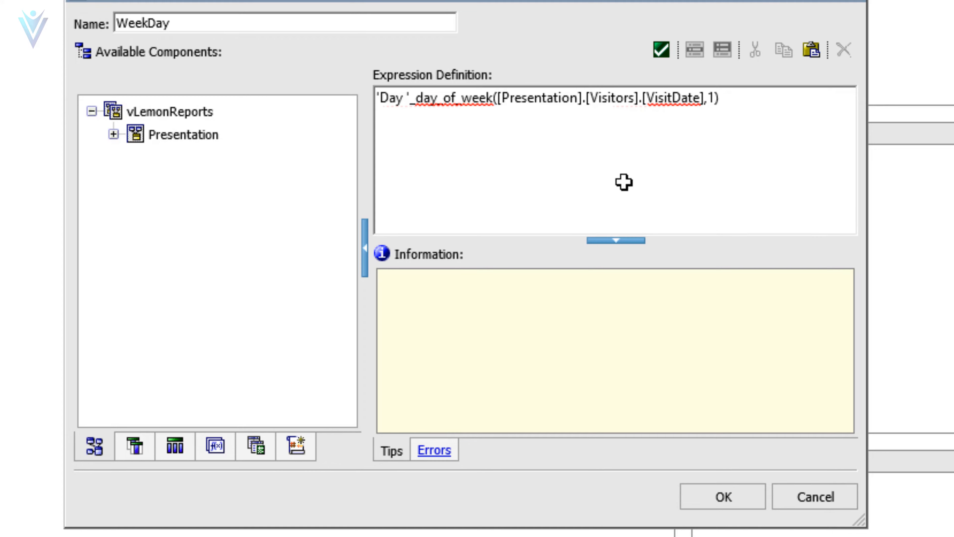
type("'+")
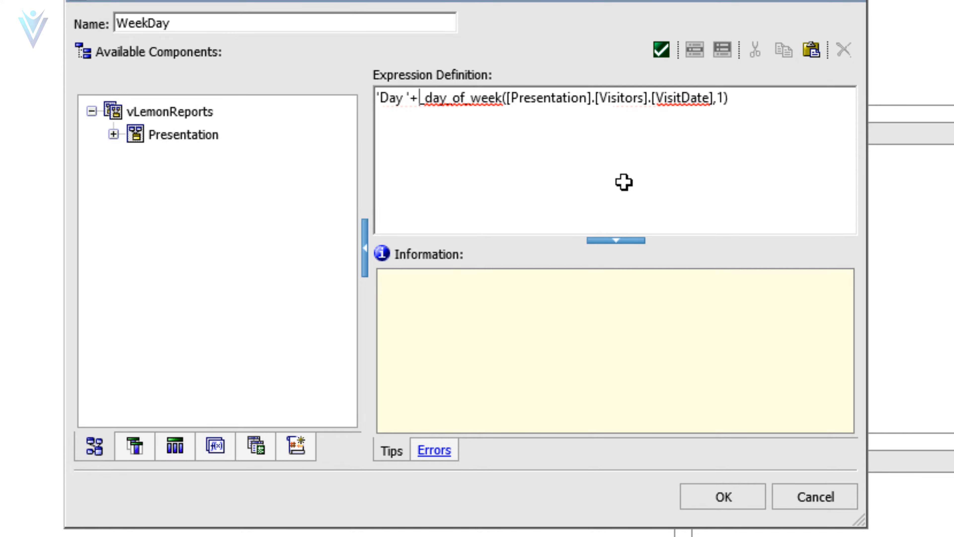
- Wrap the _day_of_week part in a cast to varchar(2), validate the WeekDay expression, and accept it
type("cast(")
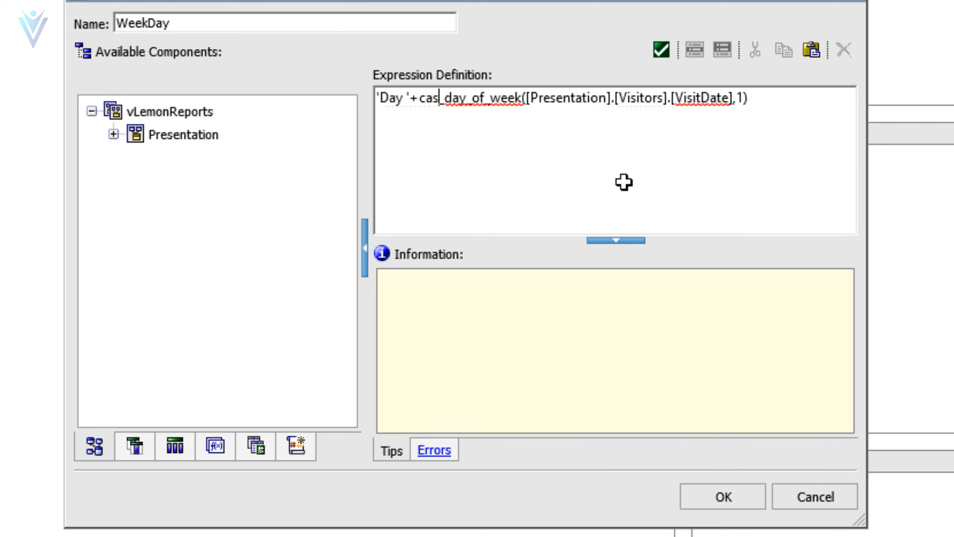
key("End")
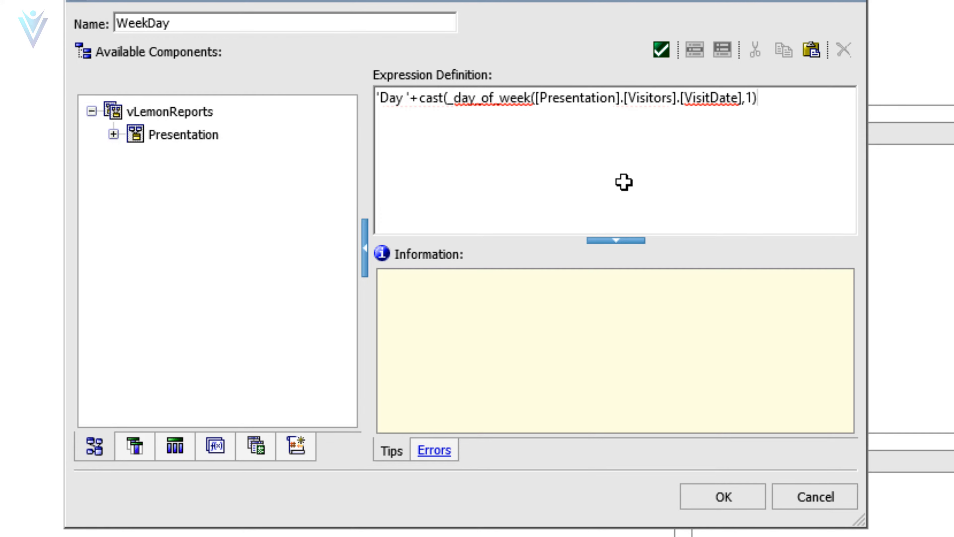
type(",varchar(2))")
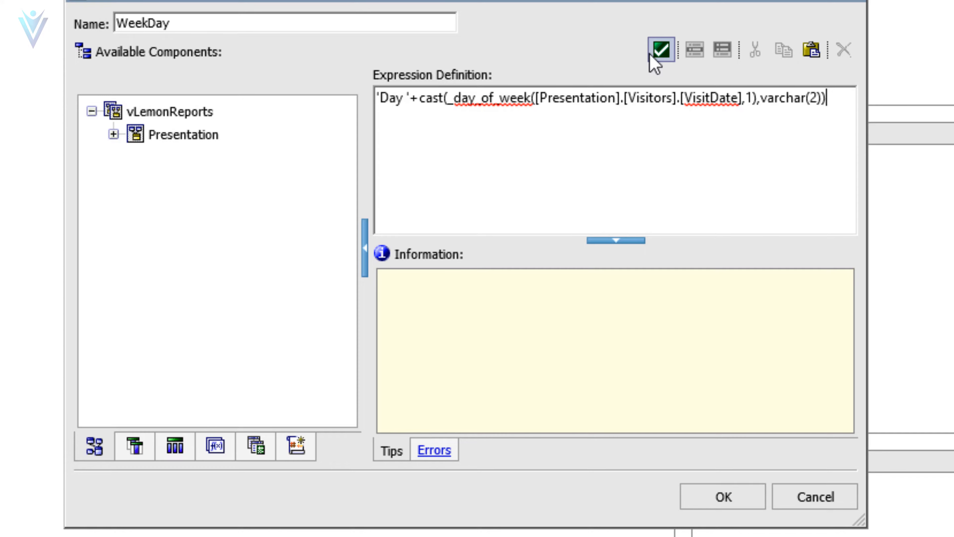
left_click(661, 49)
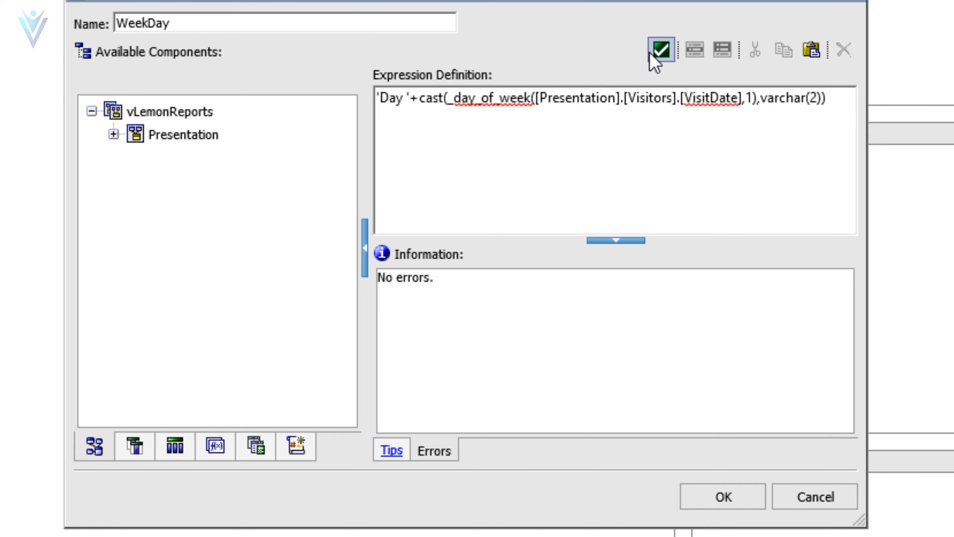
left_click(706, 488)
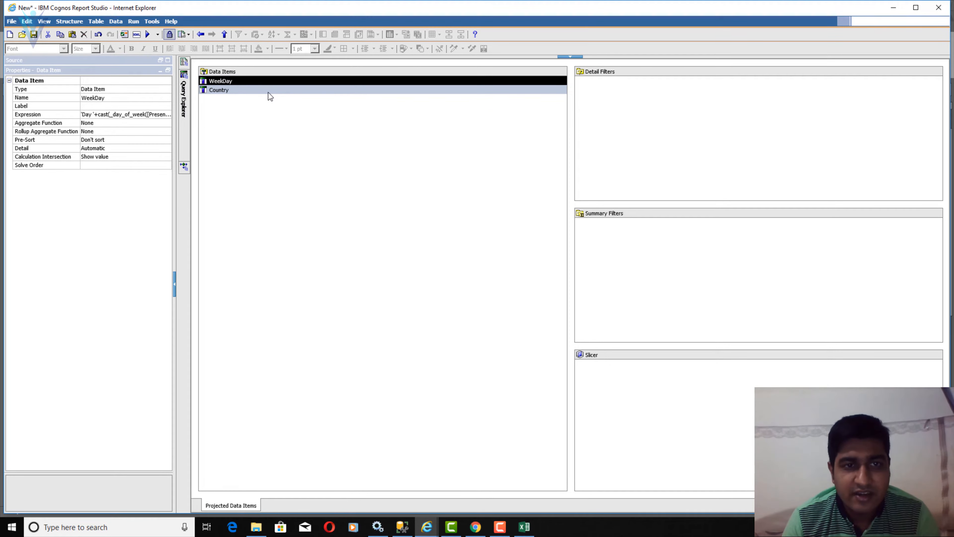
- Check the Visits column in Excel and open the Country data item's expression in Report Studio
key("alt+Tab")
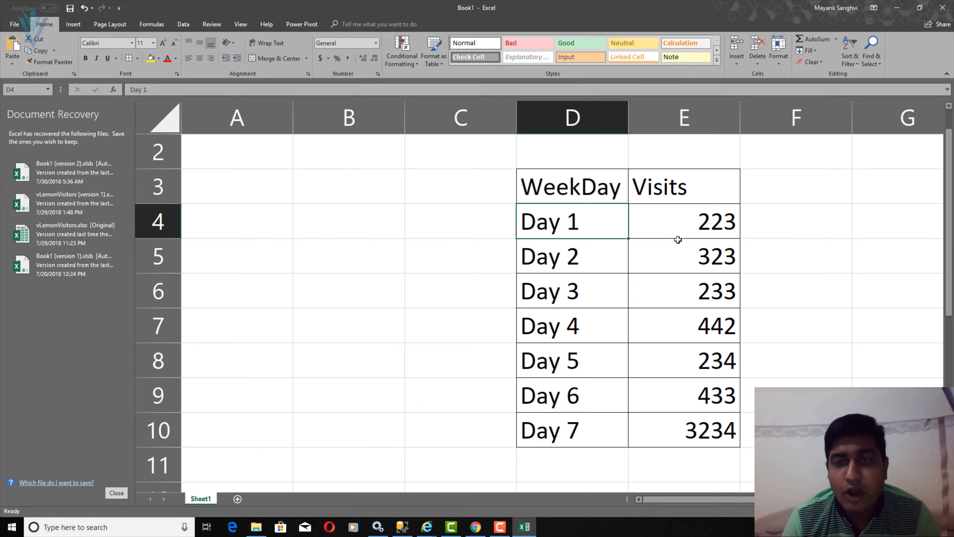
key("alt+Tab")
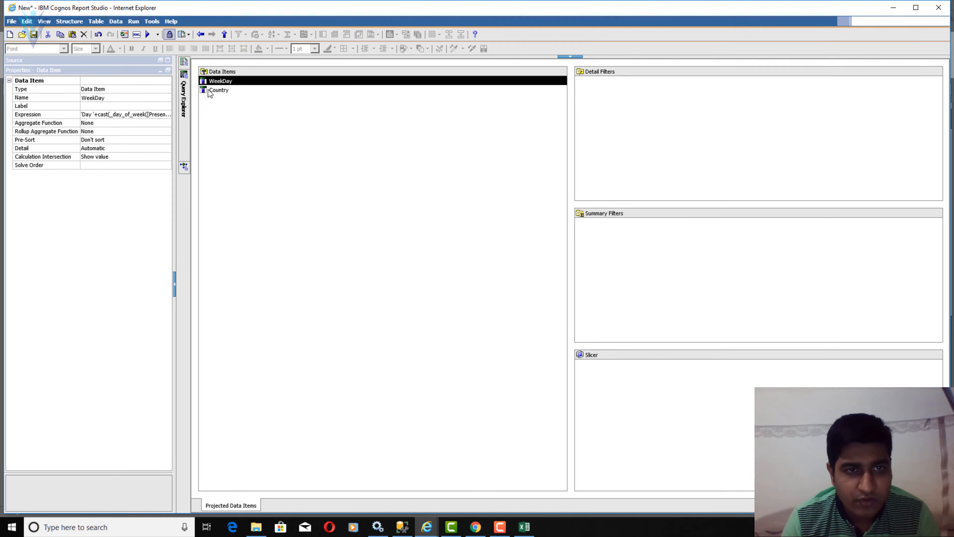
left_click(216, 91)
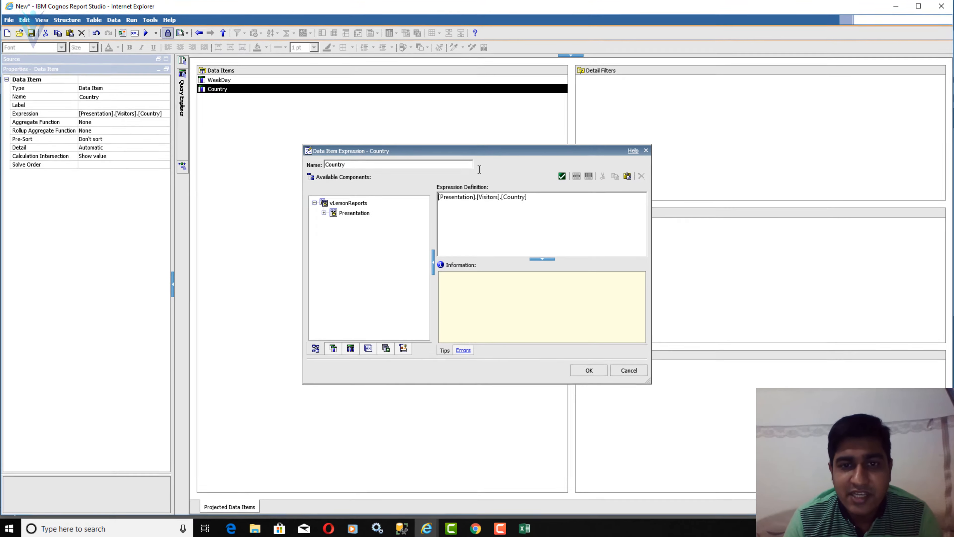
left_click(565, 230)
key("ctrl+a")
key("ctrl+c")
type("c")
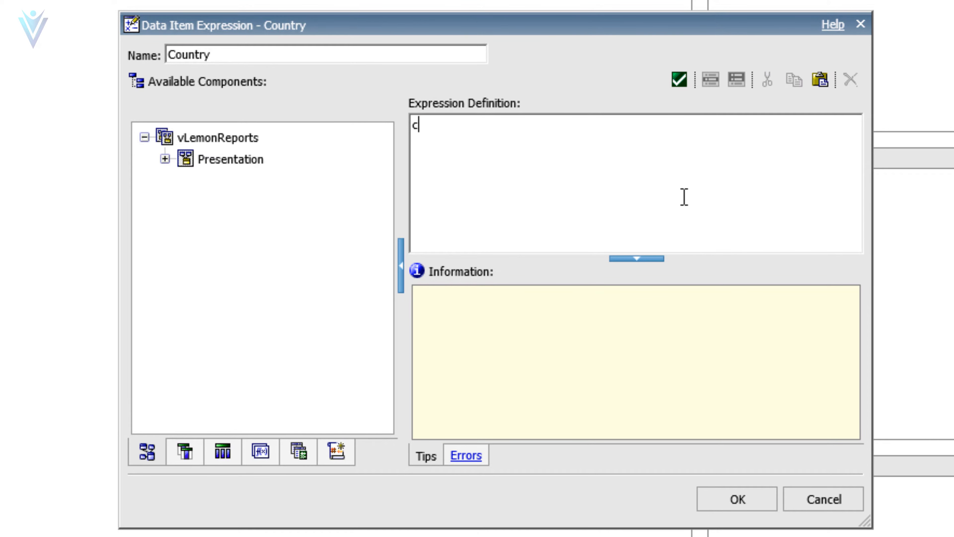
type("ount(")
type("_day_of_week")
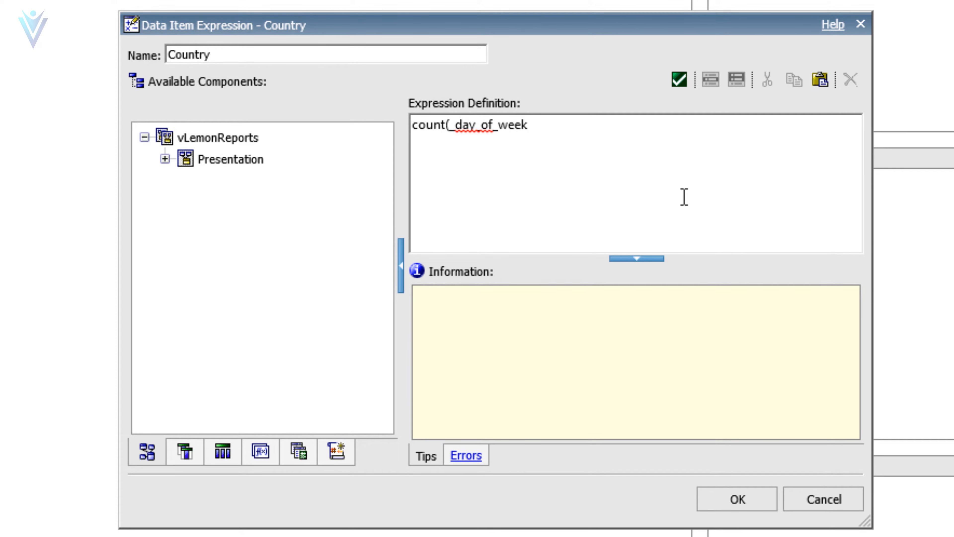
key("ctrl+z")
key("ctrl+z")
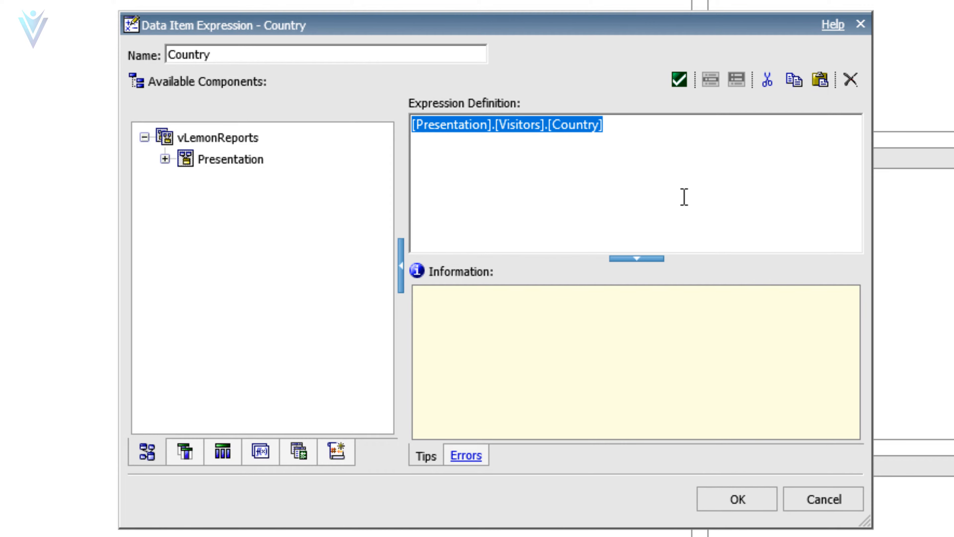
- Set the Country expression to count([Presentation].[Visitors].[Country] for [WeekDay]) using the WeekDay data item, and validate it
key("BackSpace")
type("count(")
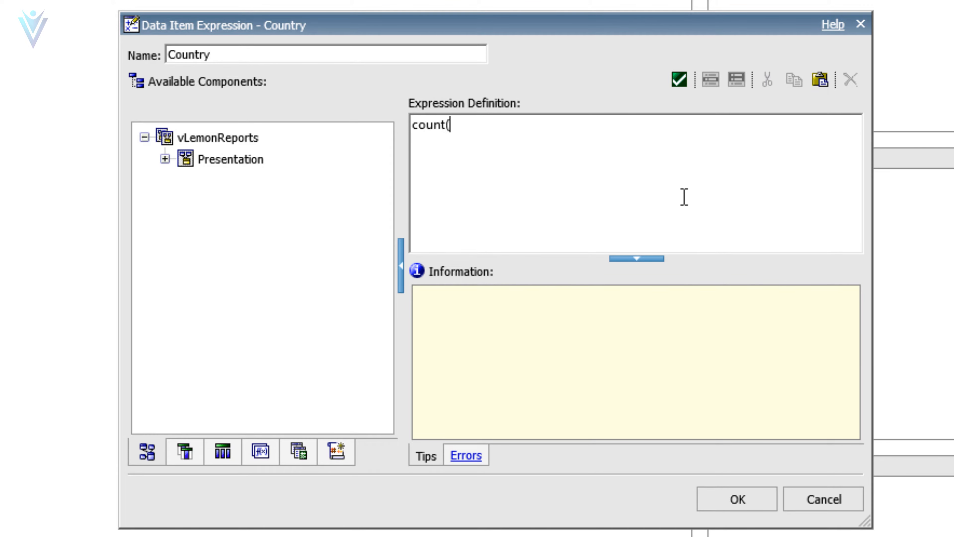
key("ctrl+v")
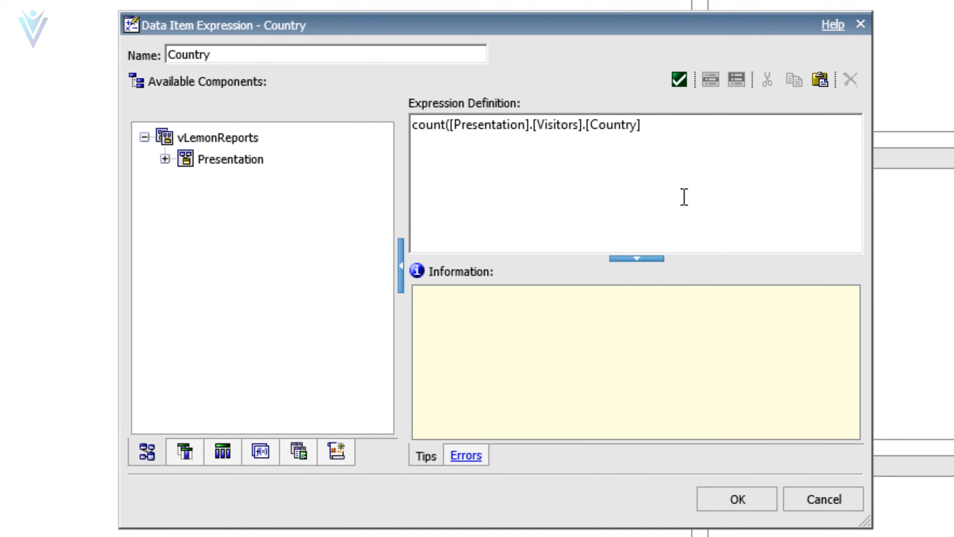
type("for")
left_click_drag(202, 117, 712, 129)
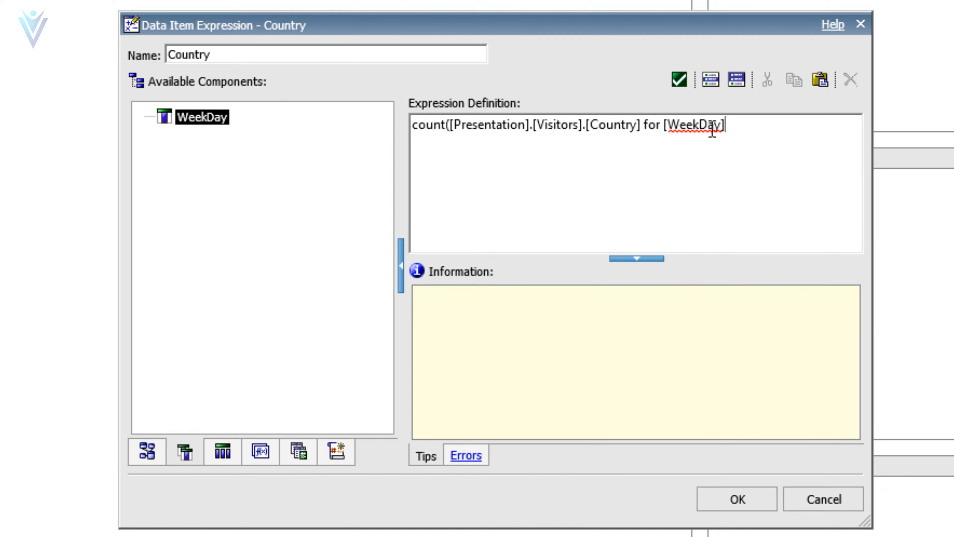
type(")")
left_click(680, 80)
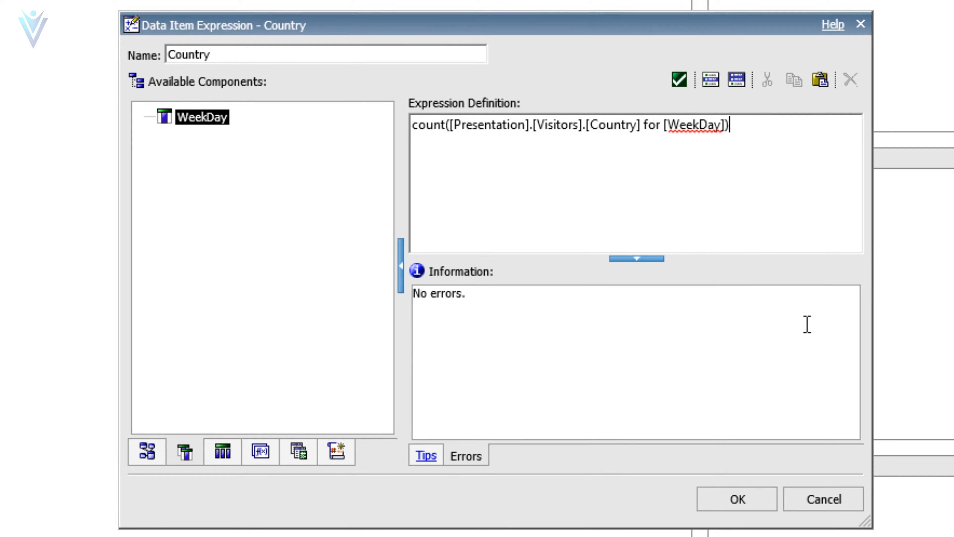
- Accept the Country expression, save the report as WTD Report vLog, and preview the query's tabular data
left_click(757, 503)
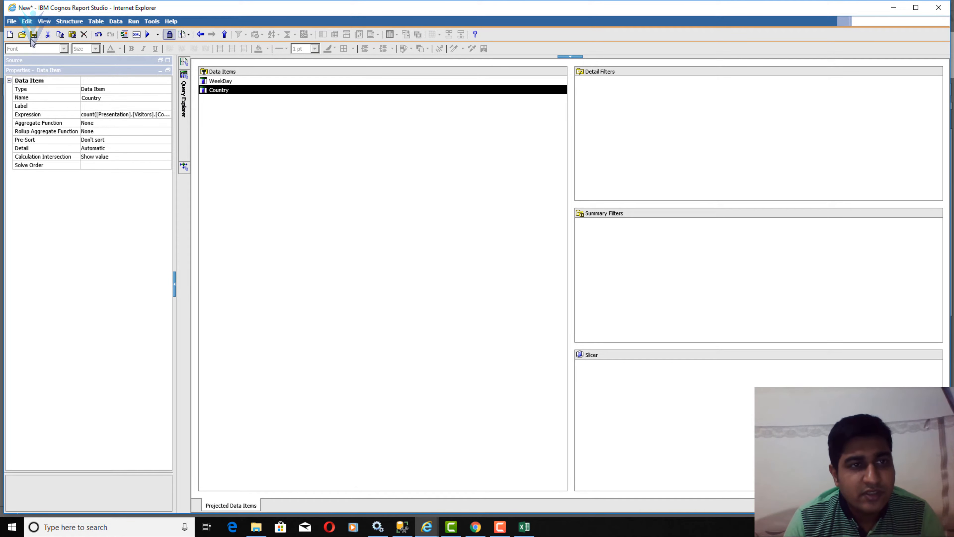
left_click(34, 34)
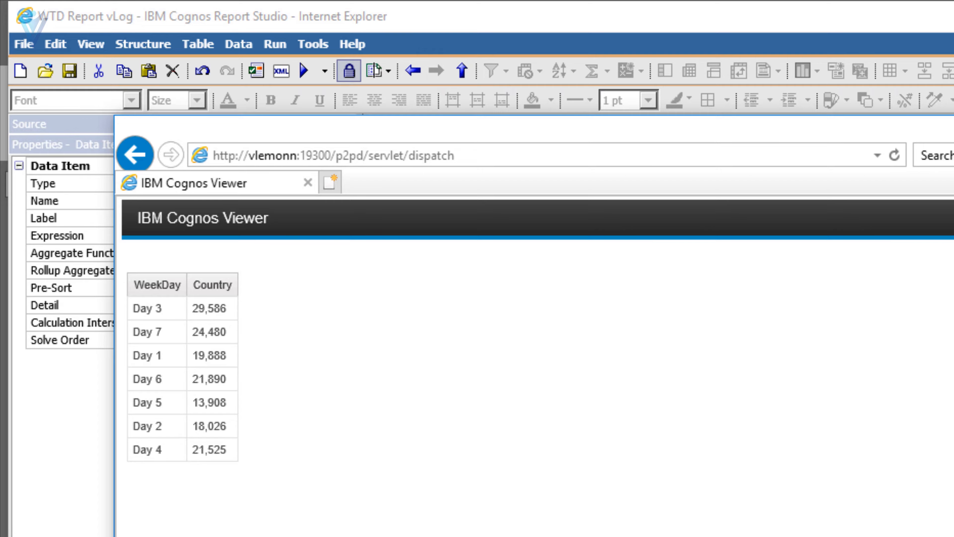
left_click(950, 126)
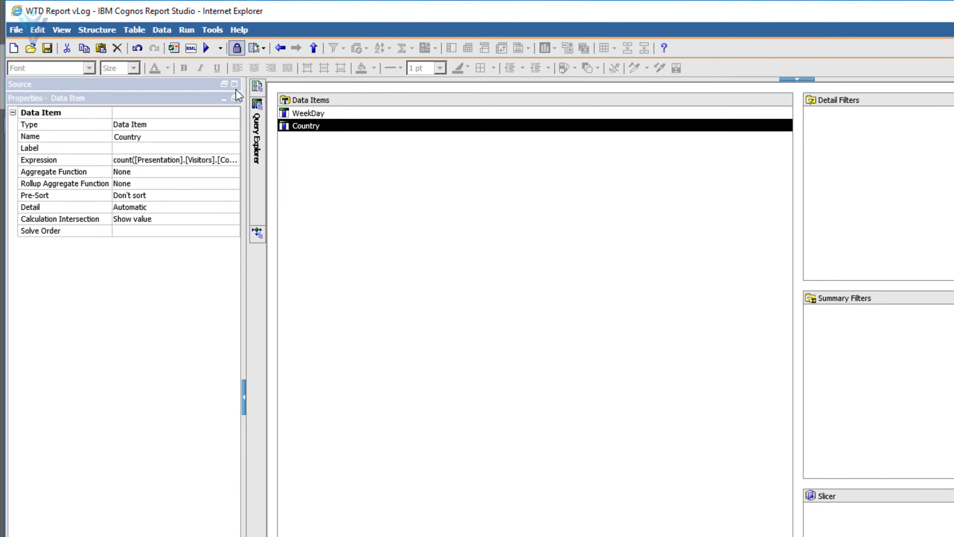
- Add a detail filter with the placeholder expression 1 to the CurrentWeekData query
left_click(346, 129)
left_click(168, 60)
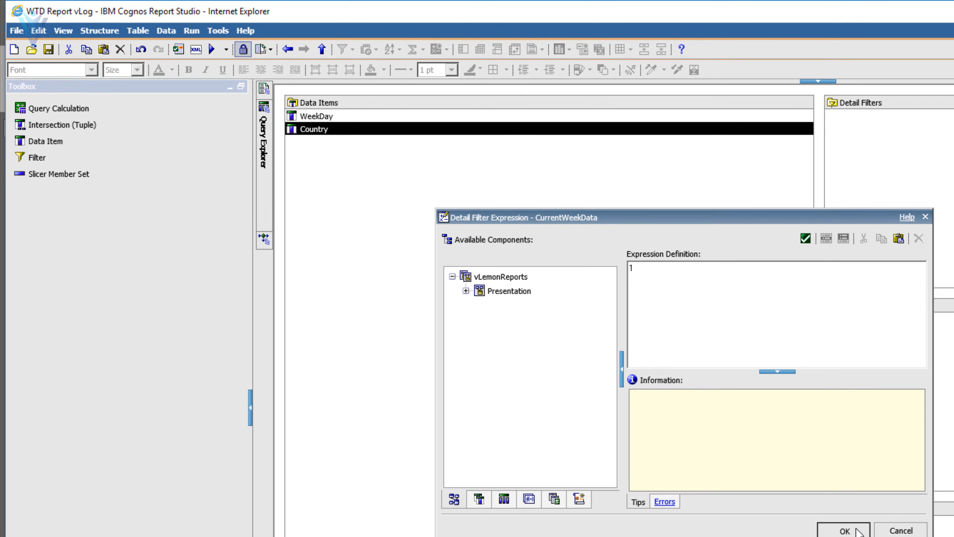
left_click(844, 530)
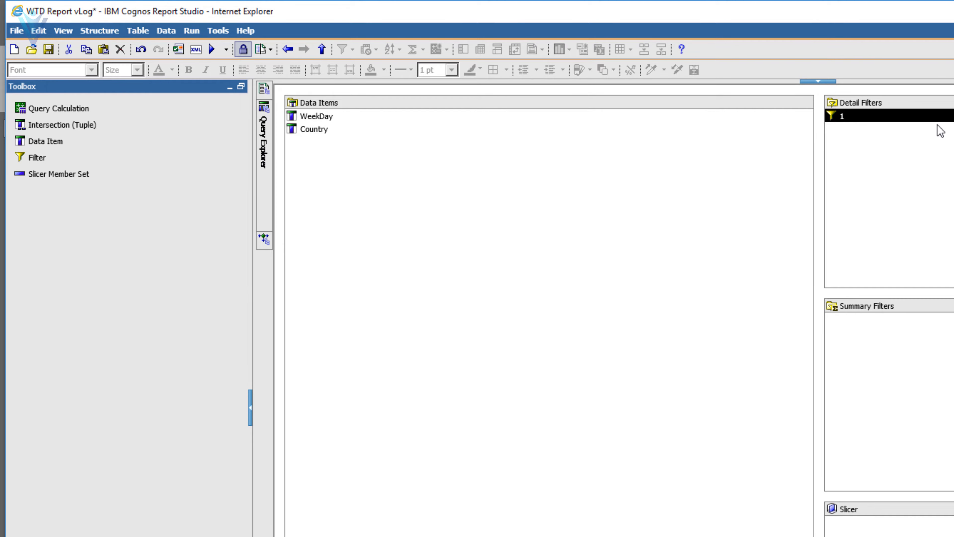
- Open SampleQuery and view its tabular data to check the CurrentDate, DayOfWeek and DateOfMonday items
mouse_move(267, 136)
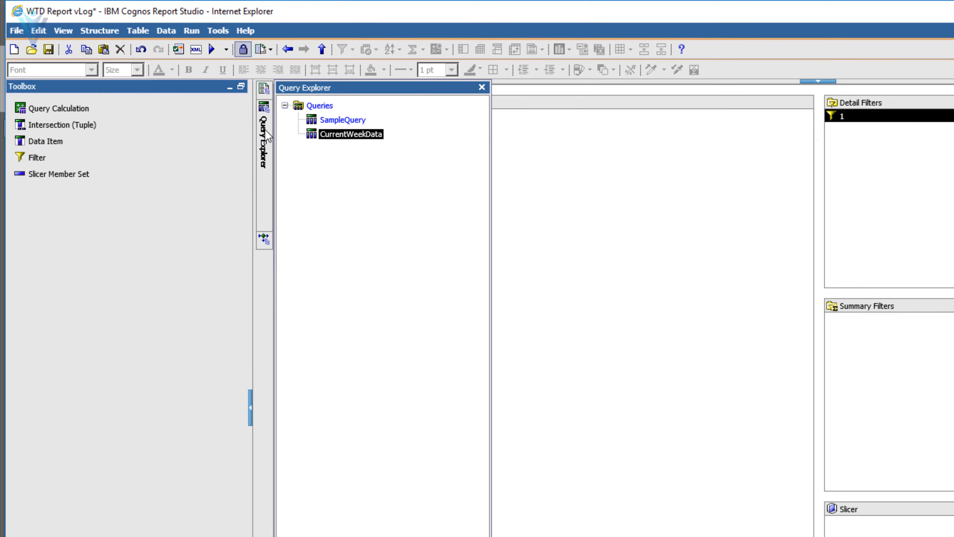
left_click(330, 132)
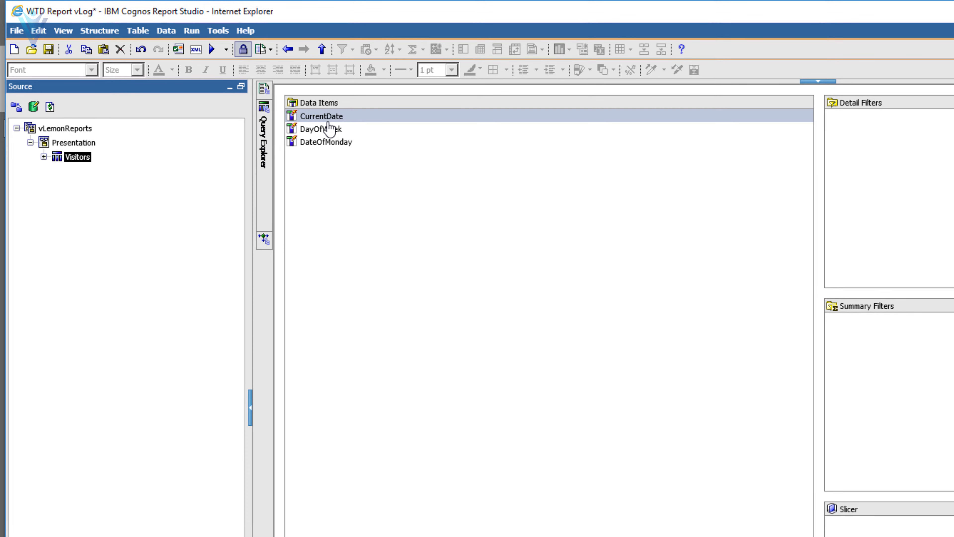
left_click(191, 30)
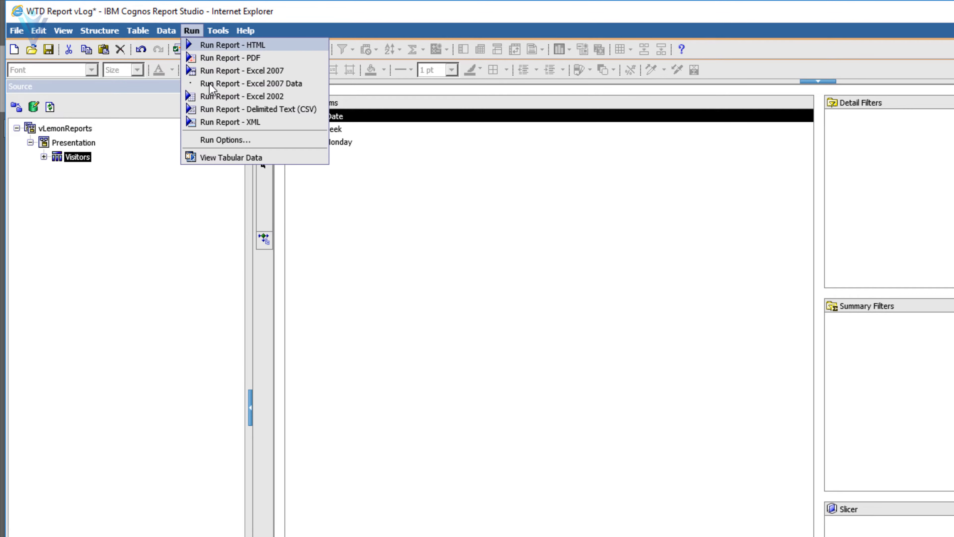
left_click(231, 155)
left_click(681, 407)
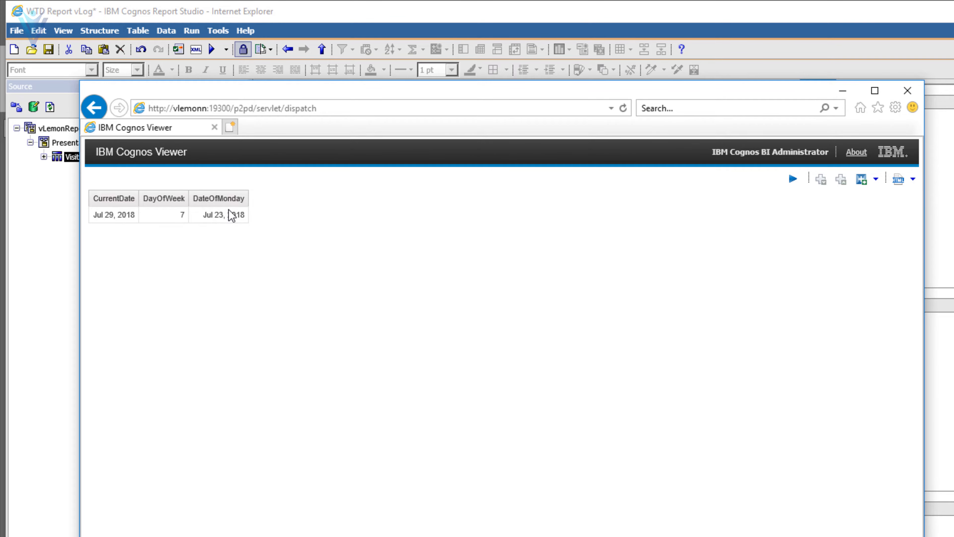
left_click(909, 92)
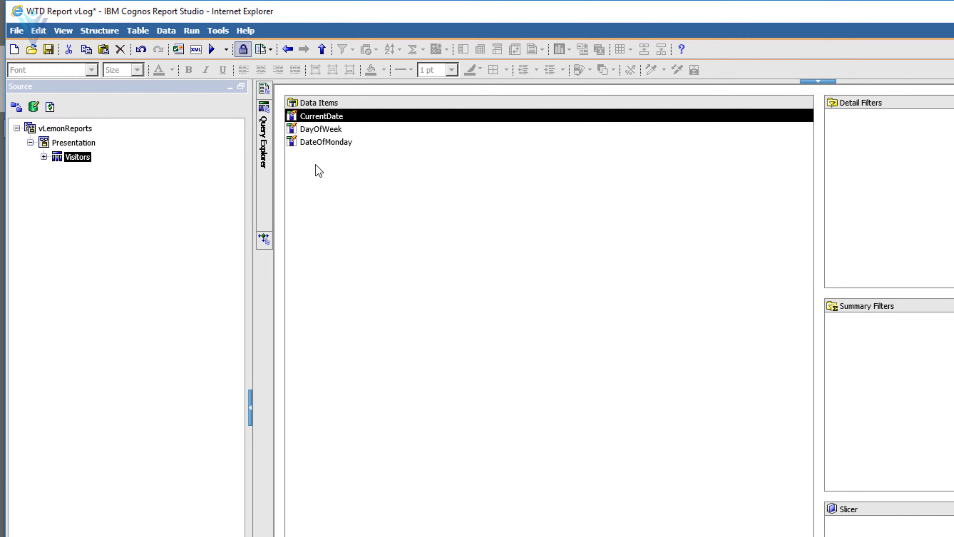
- Copy the expression of the CurrentDate data item in SampleQuery without changing it
double_click(329, 118)
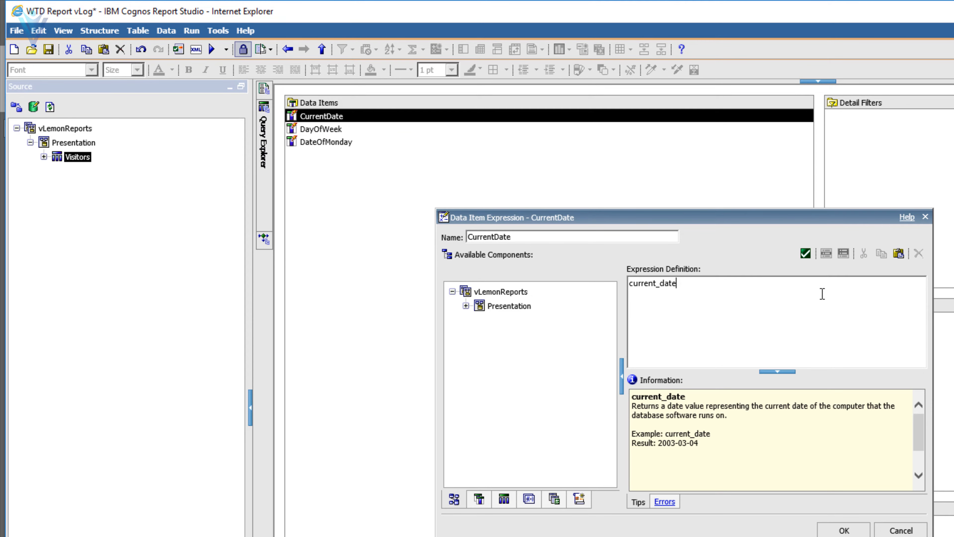
key("ctrl+a")
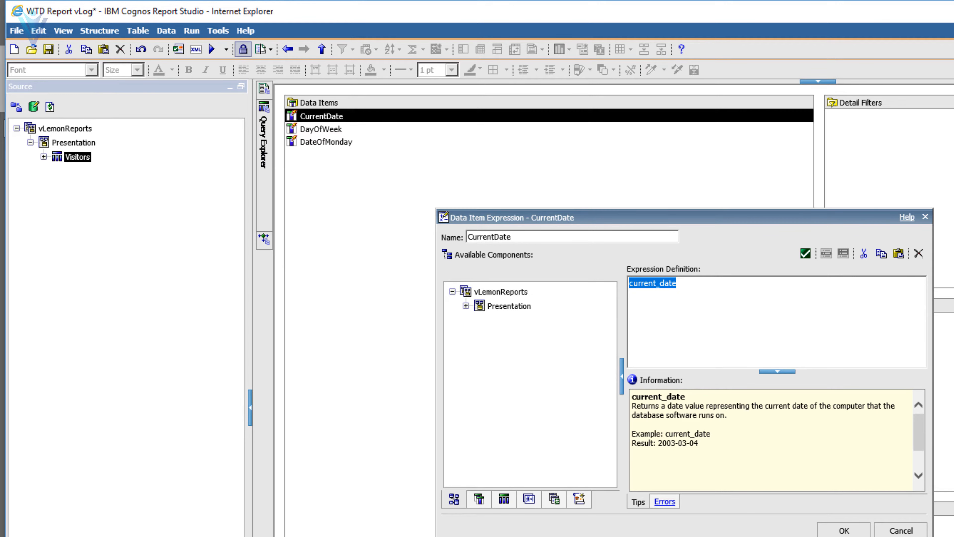
left_click(894, 530)
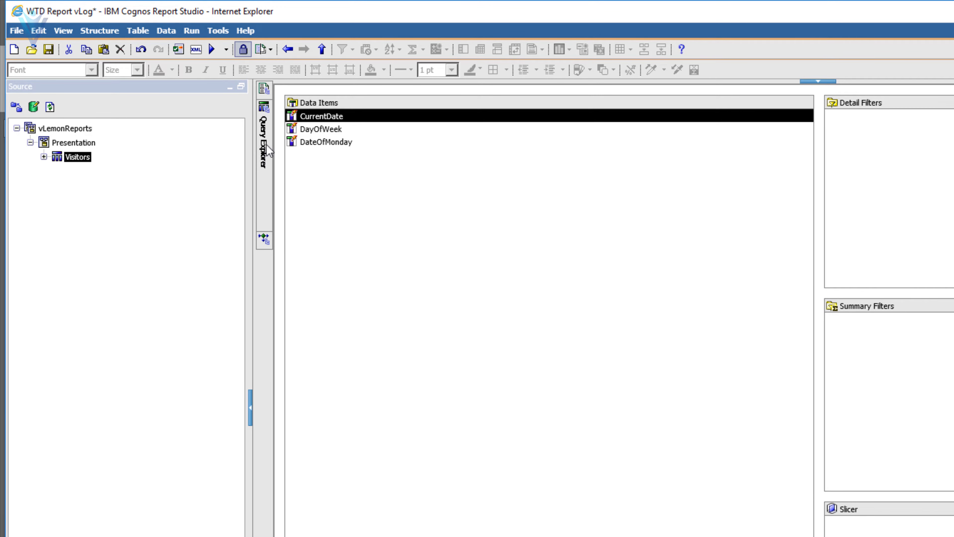
- Replace the placeholder detail filter expression in CurrentWeekData with current_date and accept it
mouse_move(268, 150)
left_click(324, 135)
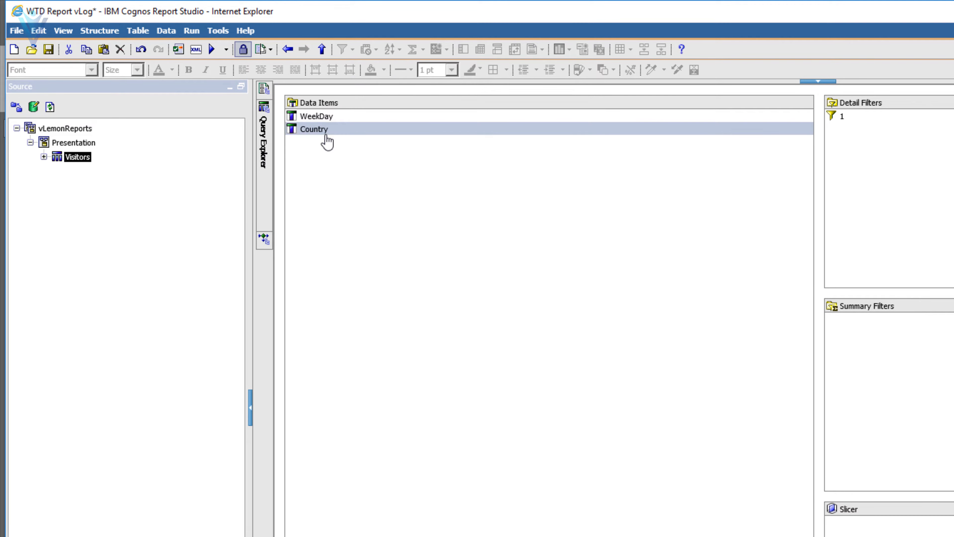
double_click(831, 116)
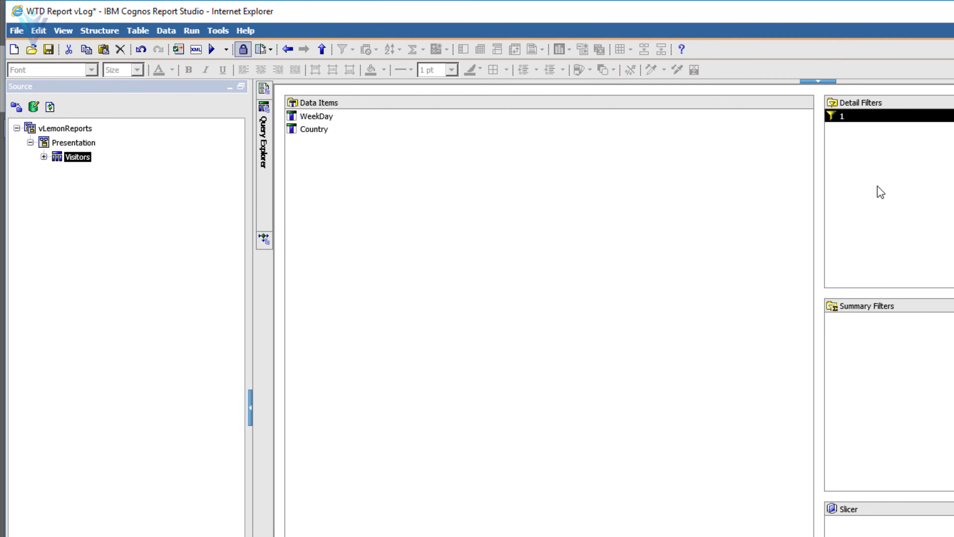
key("ctrl+a")
type("current_date")
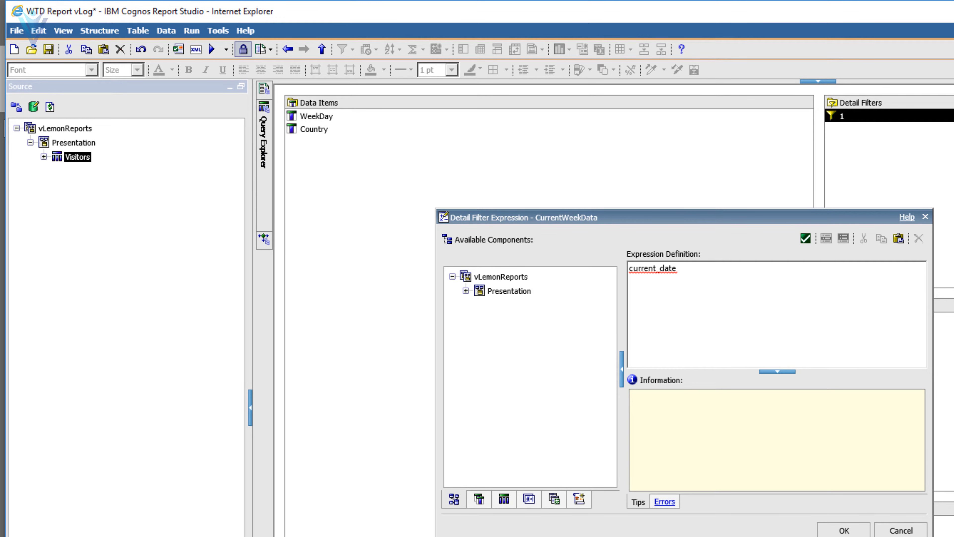
left_click(844, 529)
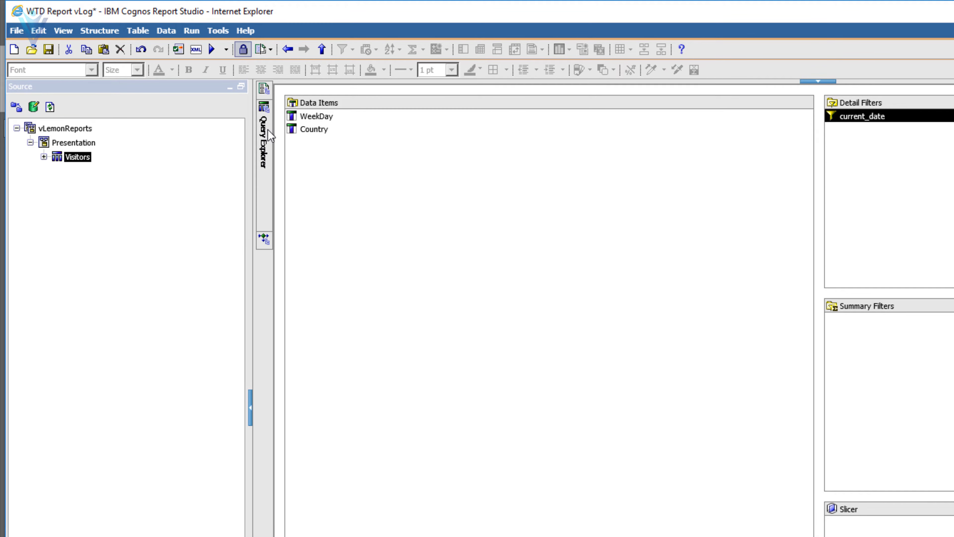
- Copy the whole expression of the DateOfMonday data item in SampleQuery and close it unchanged
mouse_move(271, 136)
left_click(322, 132)
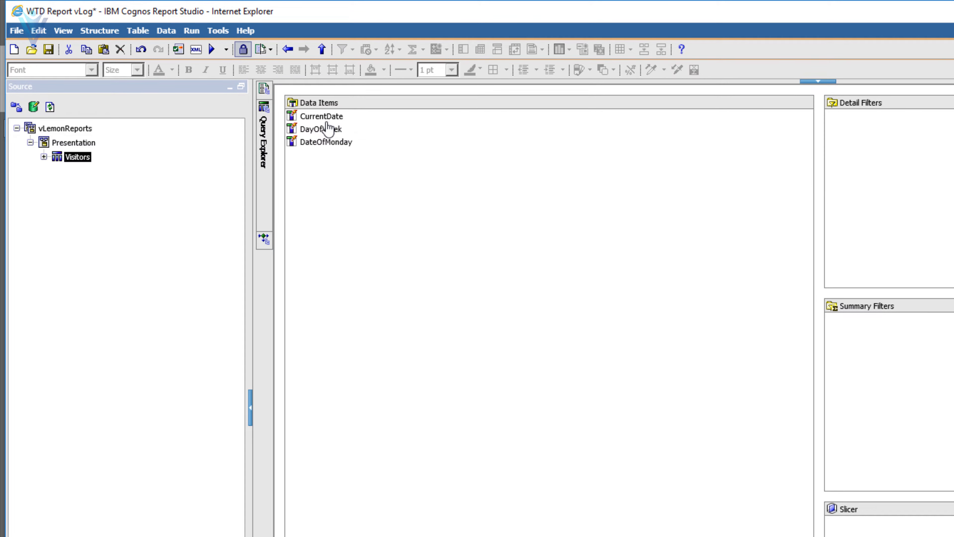
double_click(335, 151)
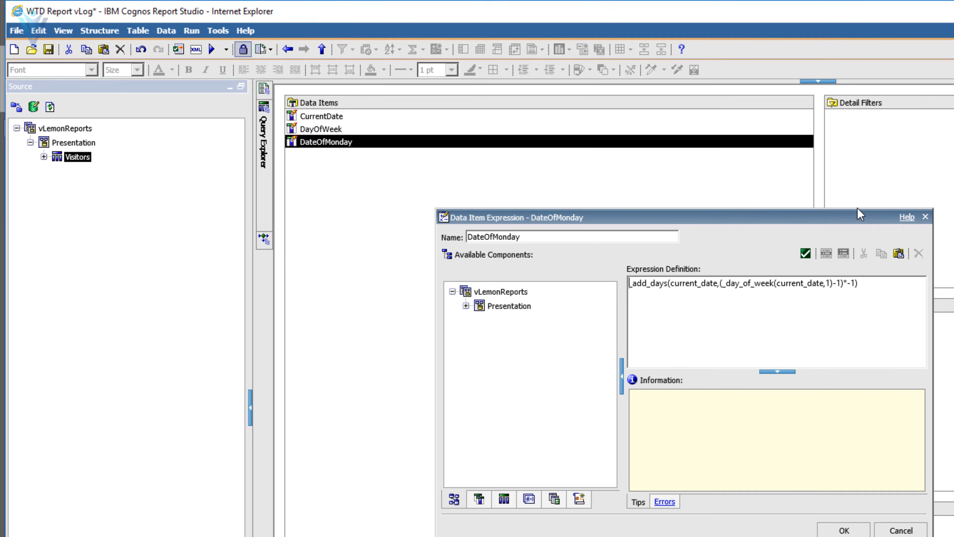
key("ctrl+a")
key("ctrl+c")
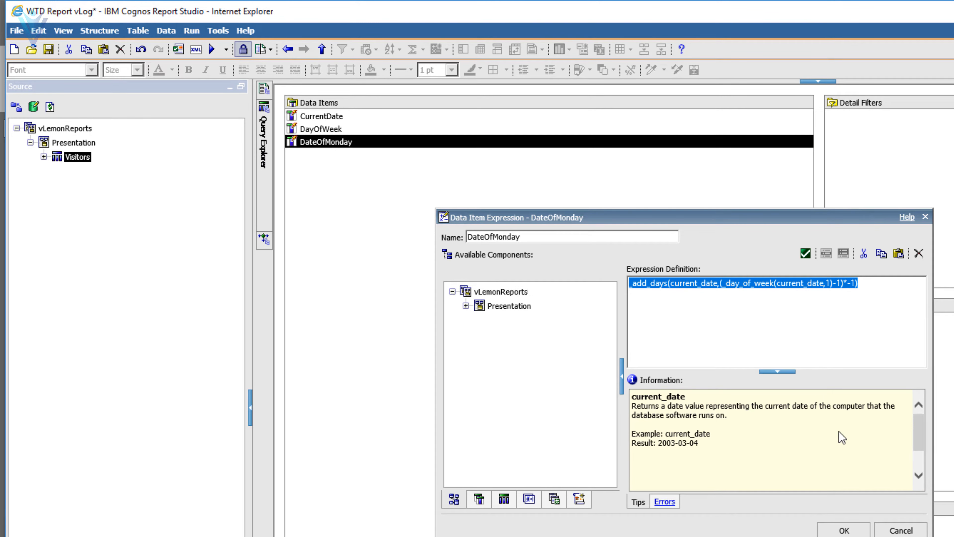
left_click(894, 527)
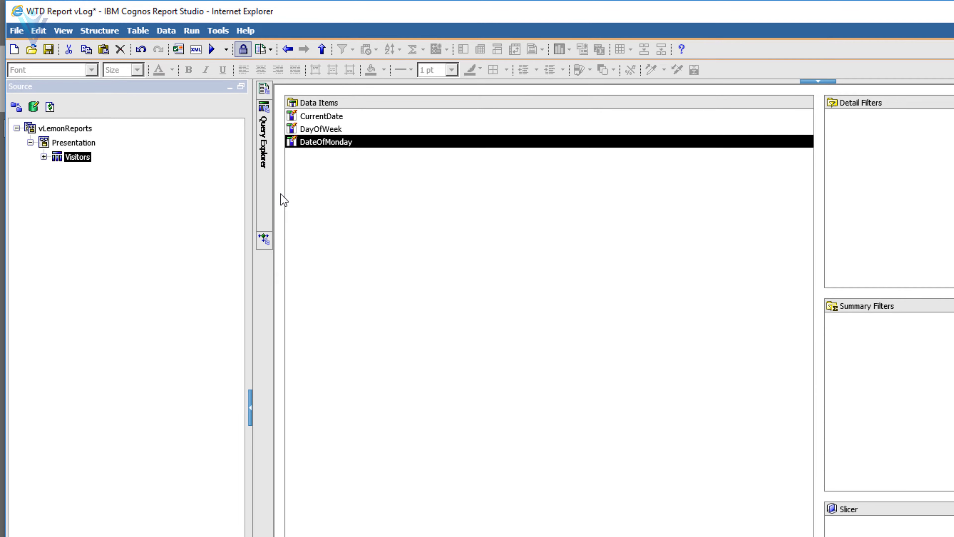
- Paste _add_days(current_date,(_day_of_week(current_date,1)-1)*-1) below current_date in the CurrentWeekData detail filter expression
mouse_move(265, 193)
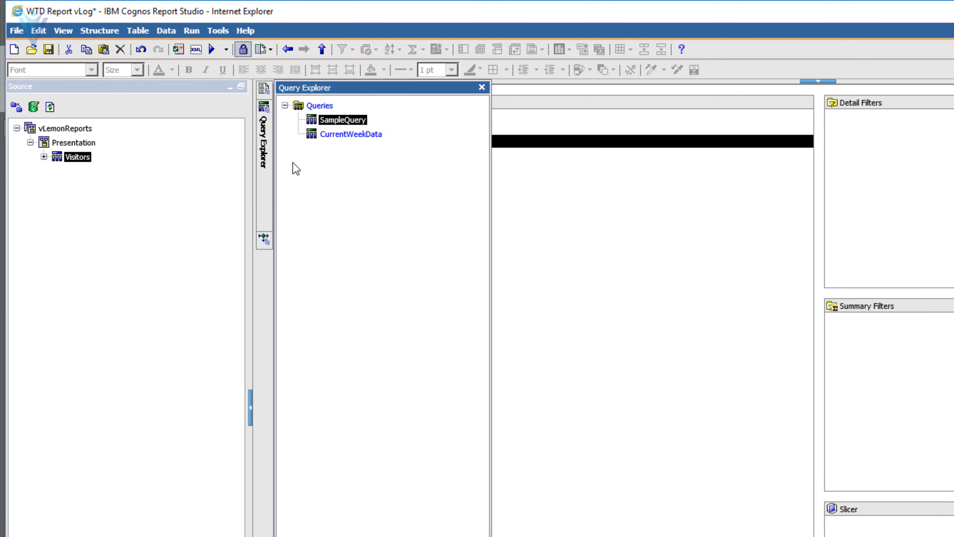
left_click(333, 138)
double_click(869, 115)
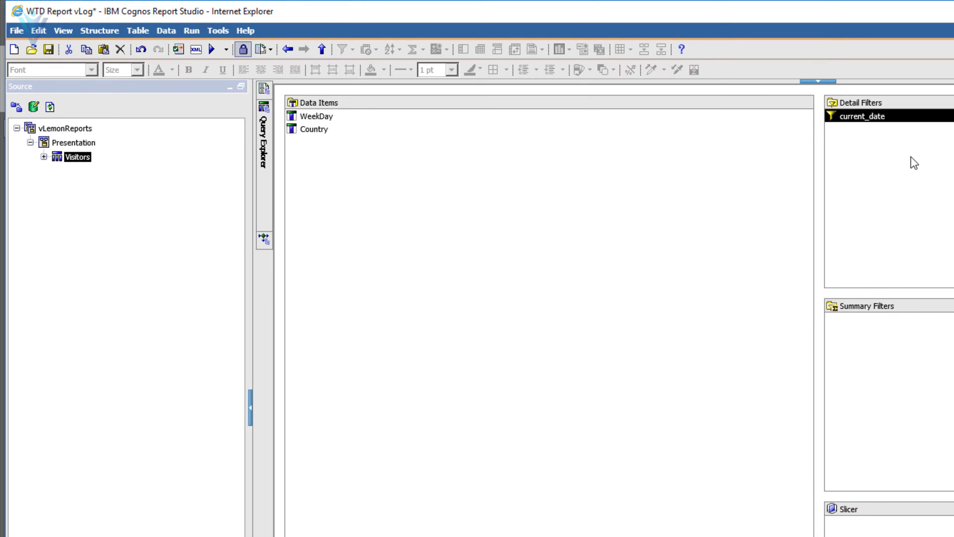
left_click(863, 278)
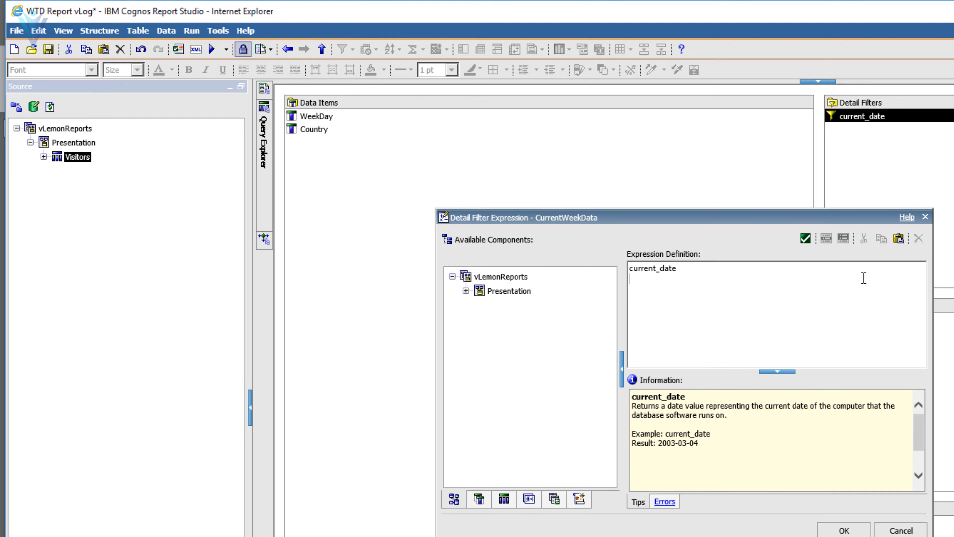
key("ctrl+v")
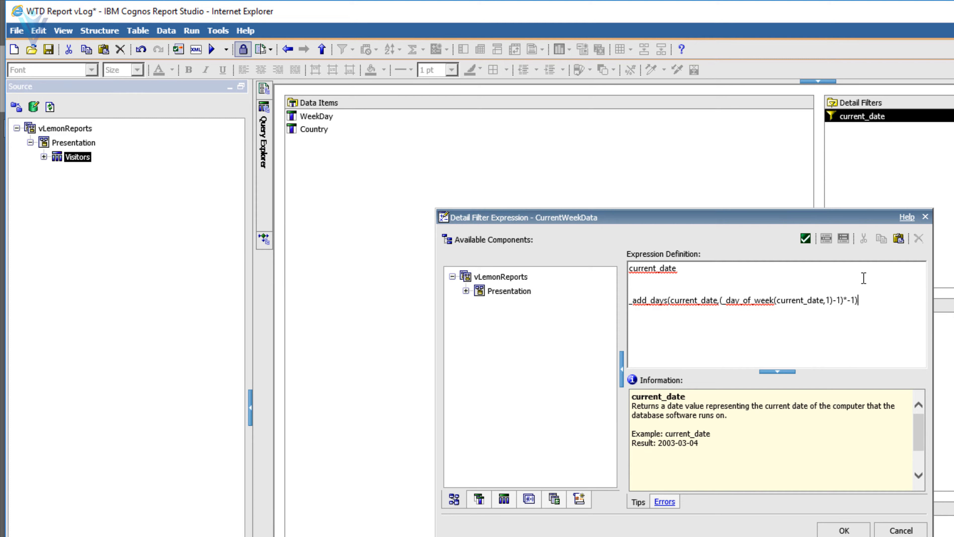
- Insert [Presentation].[Visitors].[VisitDate] BETWEEN on a new first line above current_date in the filter expression
key("Up")
key("Up")
key("Home")
key("Return")
key("Return")
key("Up")
key("Up")
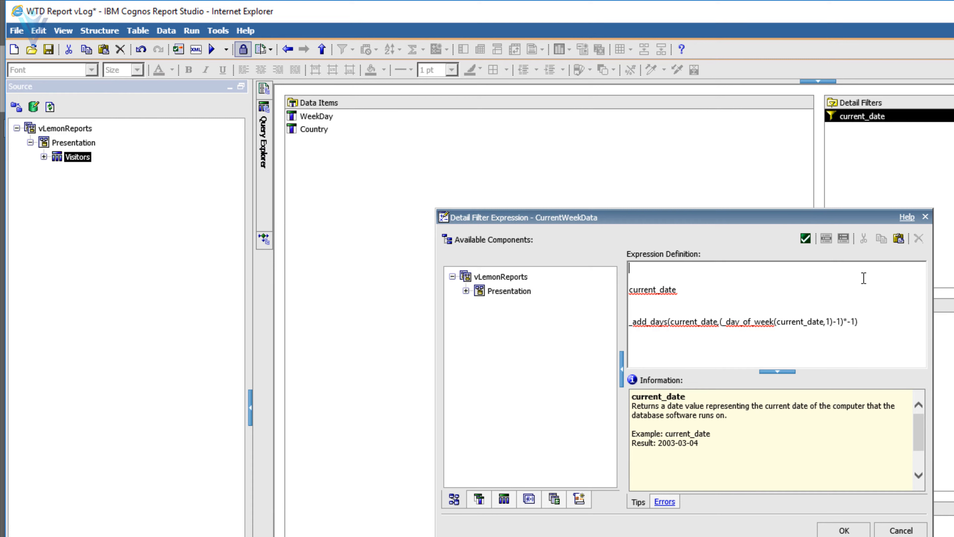
left_click(466, 291)
left_click(479, 305)
double_click(521, 292)
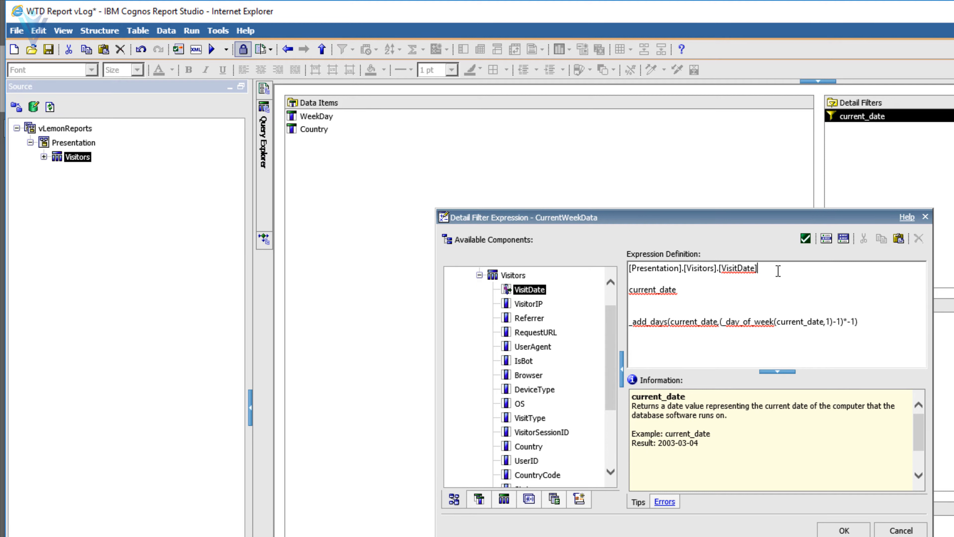
type("BETWEEN")
- Copy and remove the standalone current_date line, and move the _add_days expression up beneath BETWEEN
left_click(748, 295)
key("Up")
key("shift+End")
key("ctrl+c")
key("Delete")
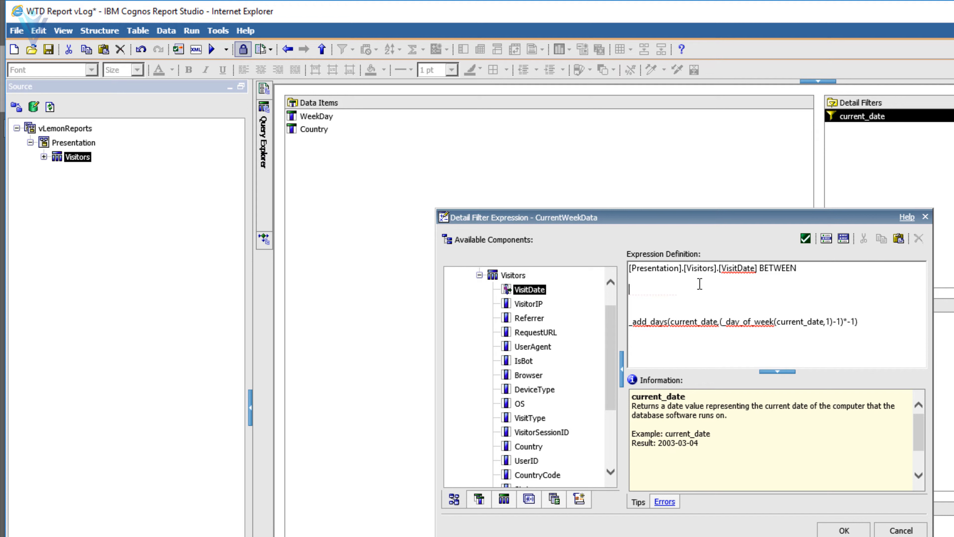
key("Down")
key("Down")
key("BackSpace")
key("BackSpace")
key("BackSpace")
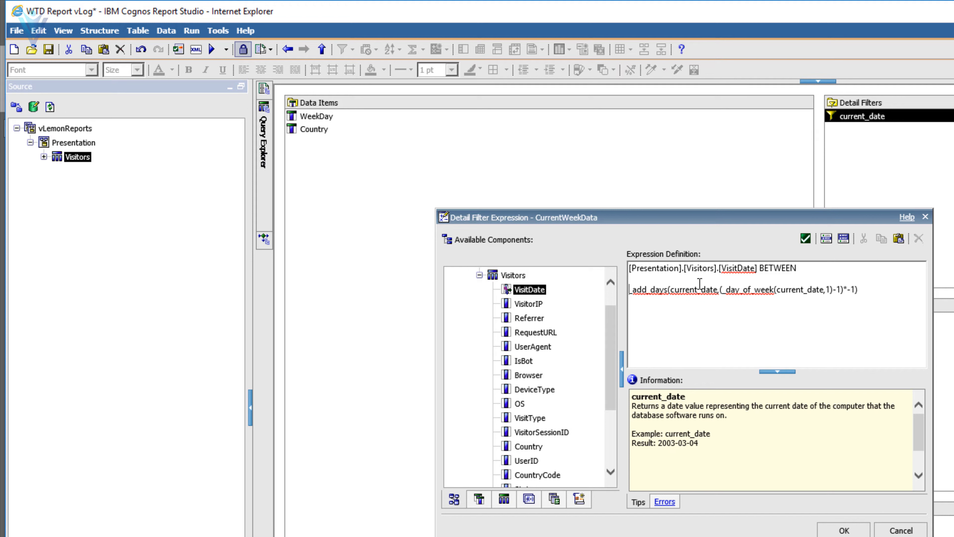
- Complete the date range by adding AND and current_date on separate lines around the _add_days expression's end
key("Return")
key("Return")
type("AND")
key("Return")
key("Return")
key("ctrl+v")
- Check the current week filter code on the tutorial page in Chrome, and accept the VisitDate filter in Report Studio
key("alt+Tab")
key("alt+Tab")
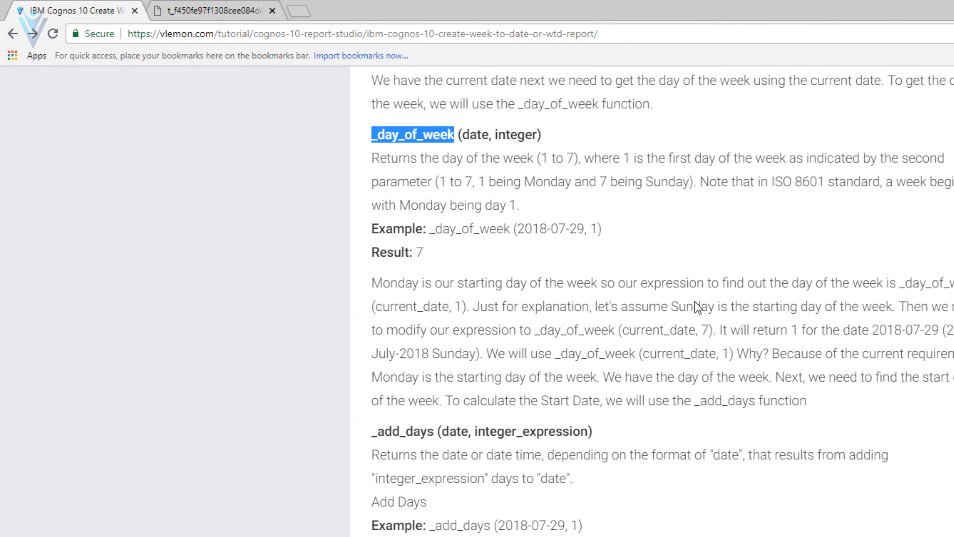
scroll(596, 488, "down", 8)
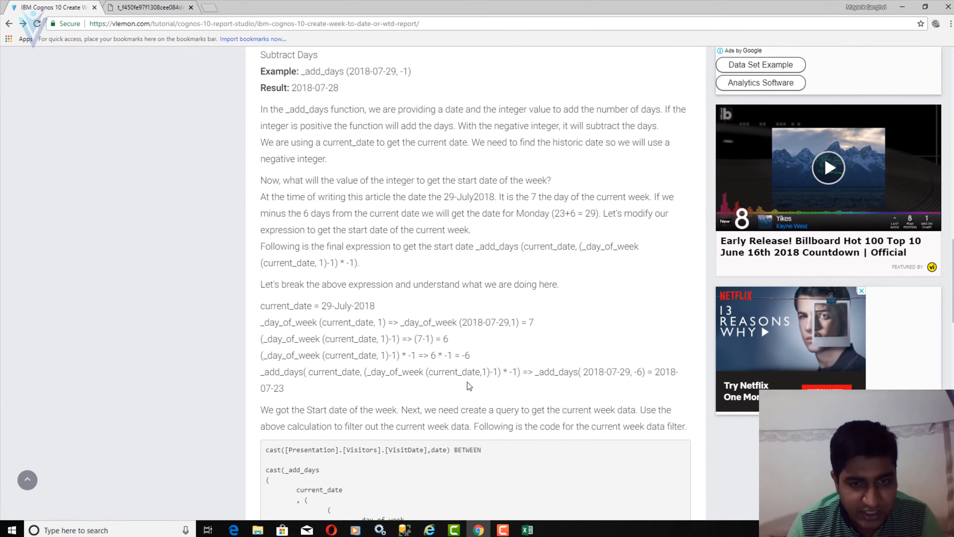
scroll(465, 380, "down", 5)
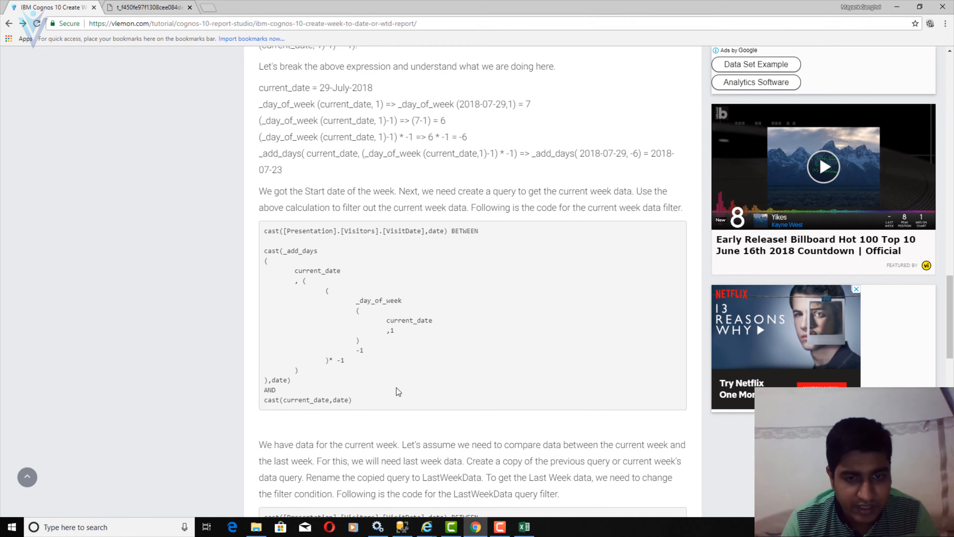
left_click_drag(377, 393, 263, 228)
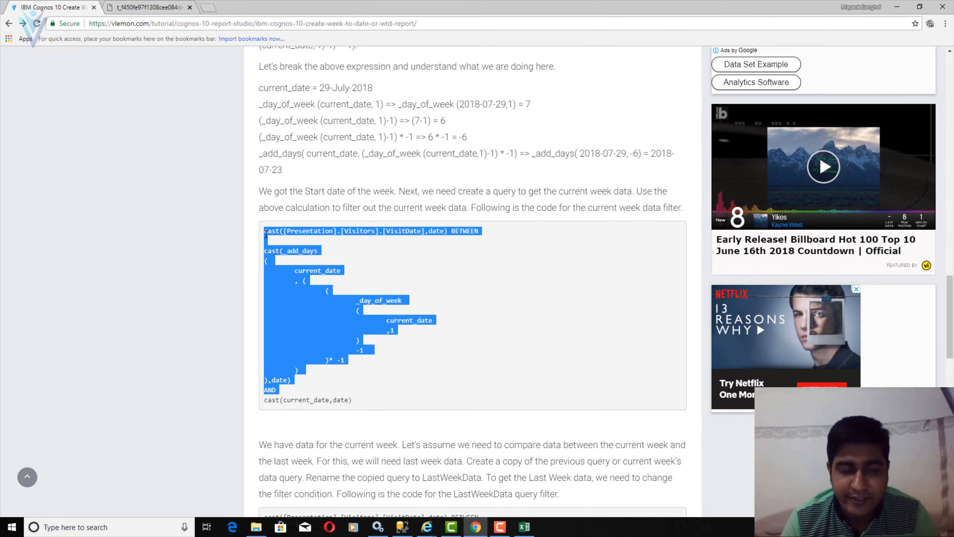
key("alt+Tab")
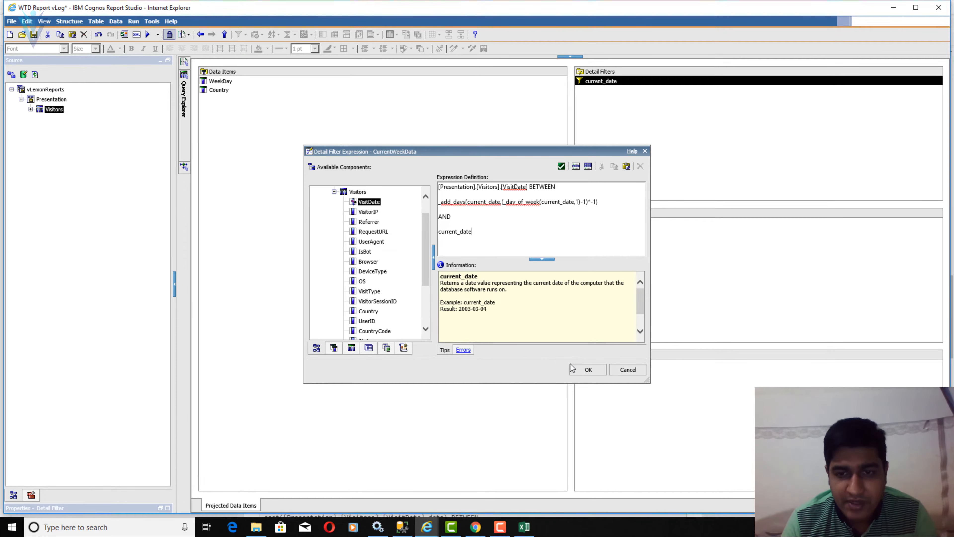
left_click(588, 370)
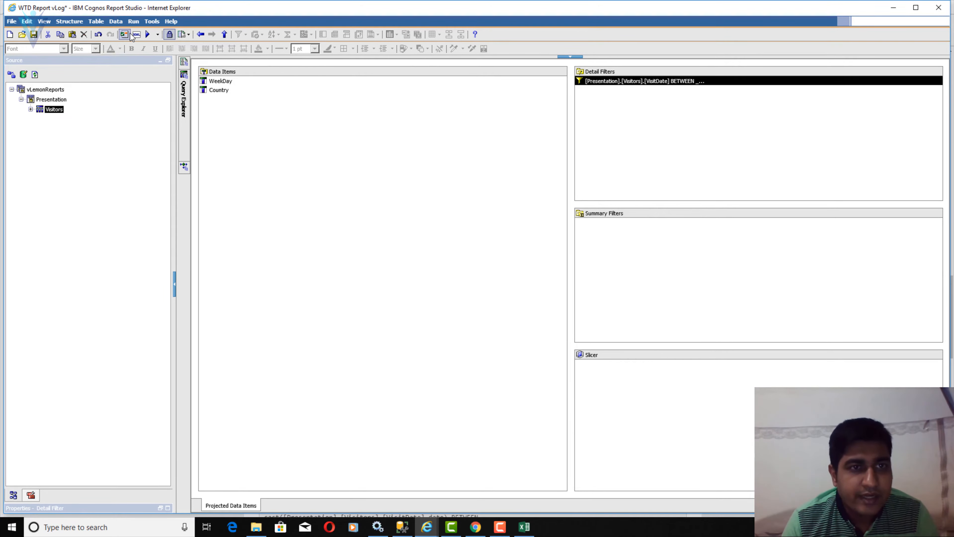
- View the CurrentWeekData query's tabular data to check the weekday counts, and close the viewer
left_click(134, 23)
left_click(157, 30)
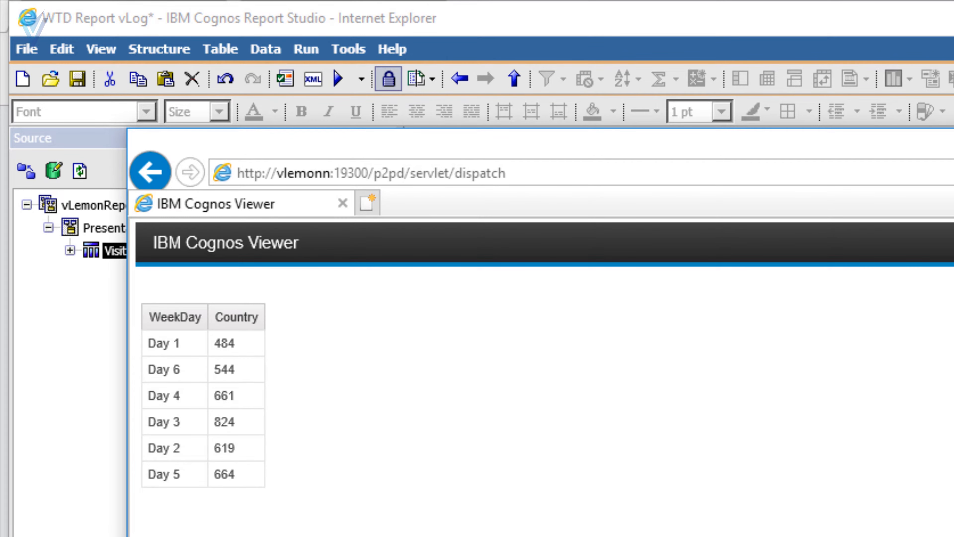
key("alt+F4")
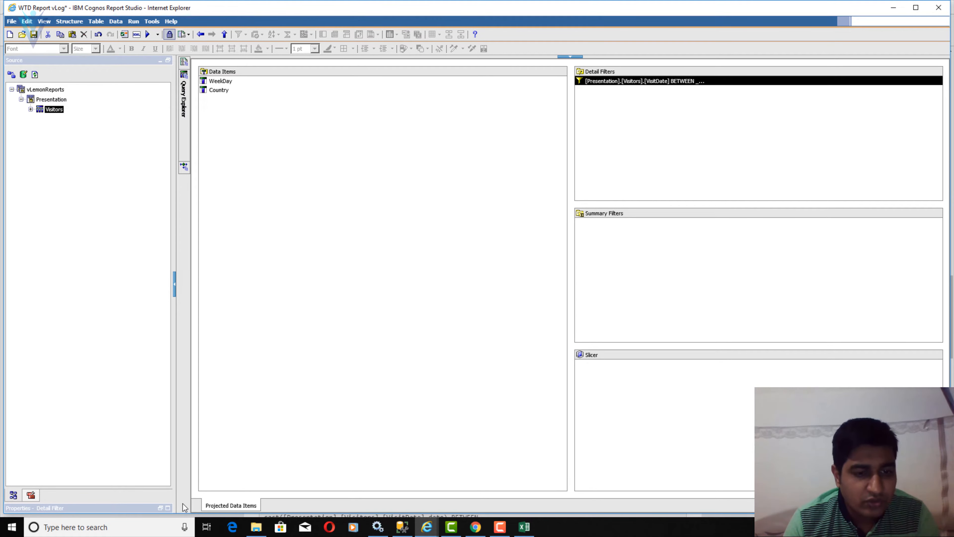
- Set the WeekDay data item's Pre-Sort to Sort ascending and view the query's tabular data
left_click(168, 508)
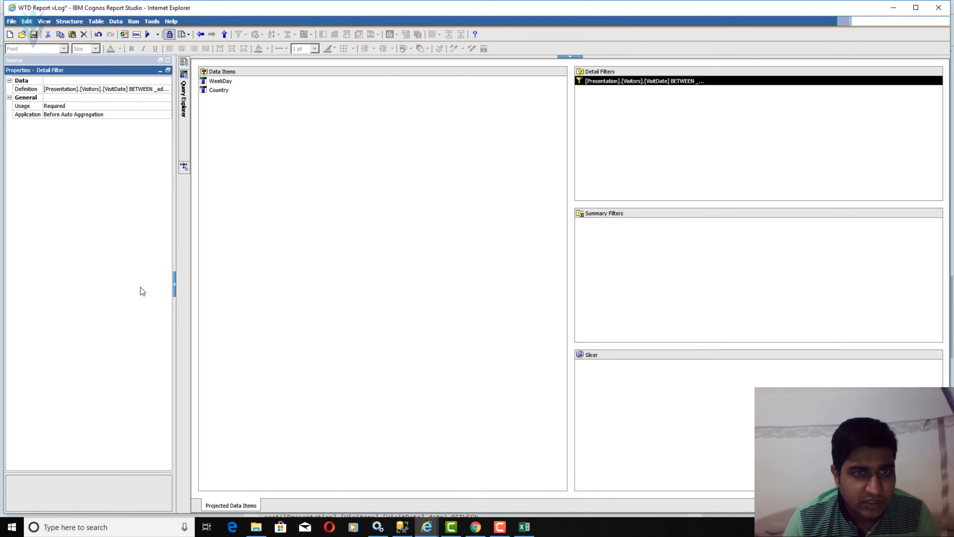
left_click(222, 81)
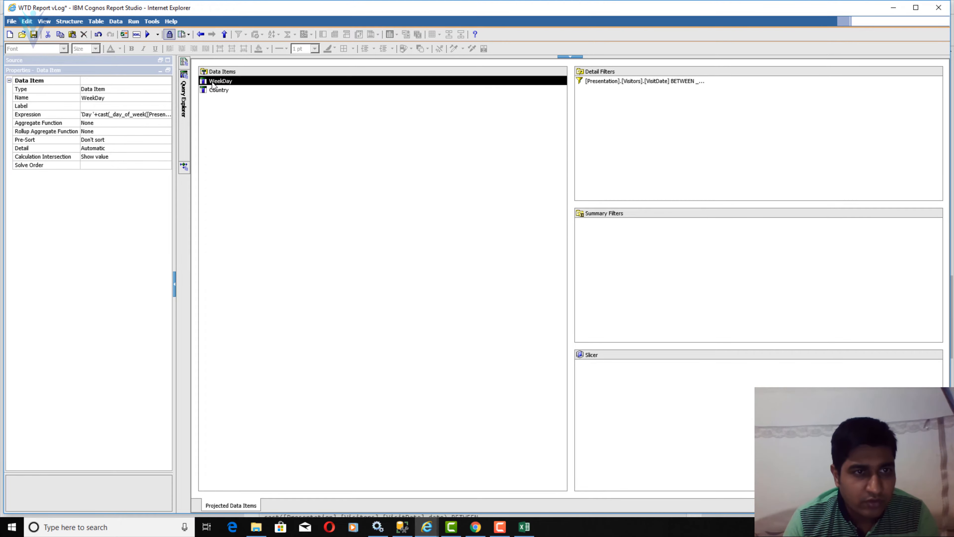
left_click(130, 141)
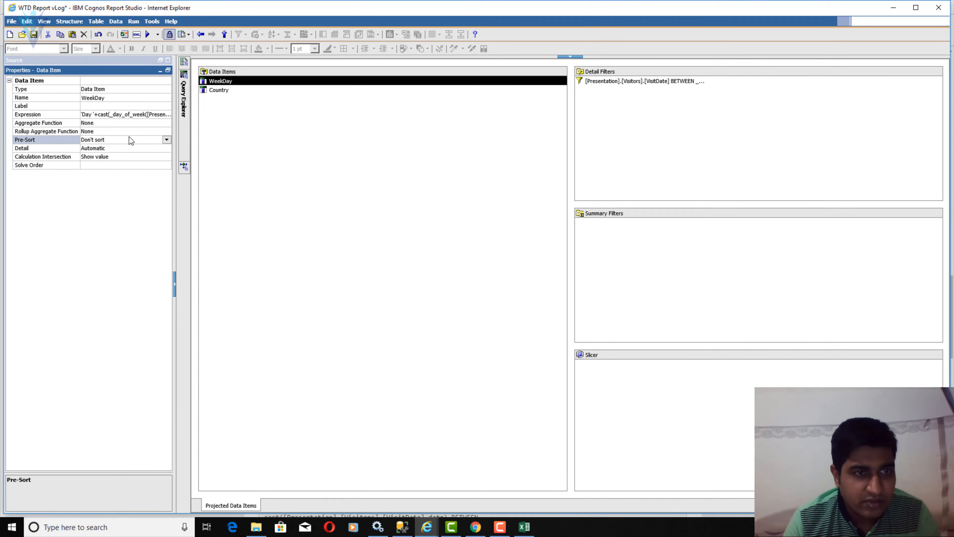
left_click(167, 142)
left_click(162, 149)
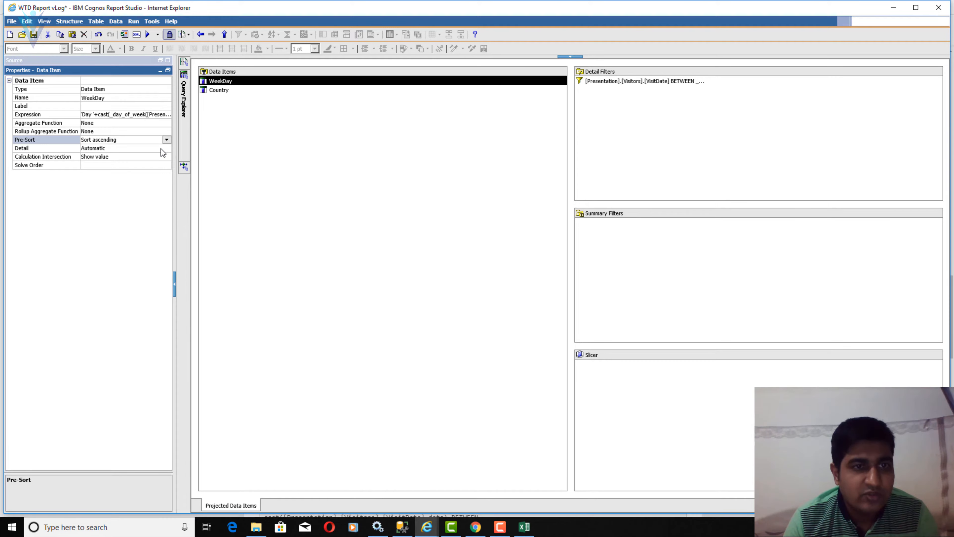
left_click(133, 22)
left_click(153, 110)
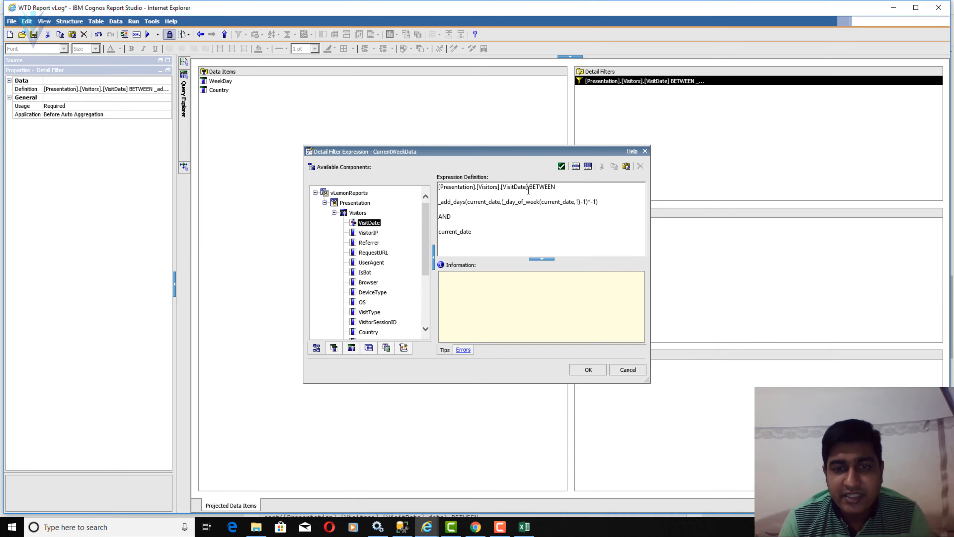
- Switch to the tutorial page in Chrome and copy the complete current week filter code that casts its values to date
left_click_drag(528, 190, 426, 179)
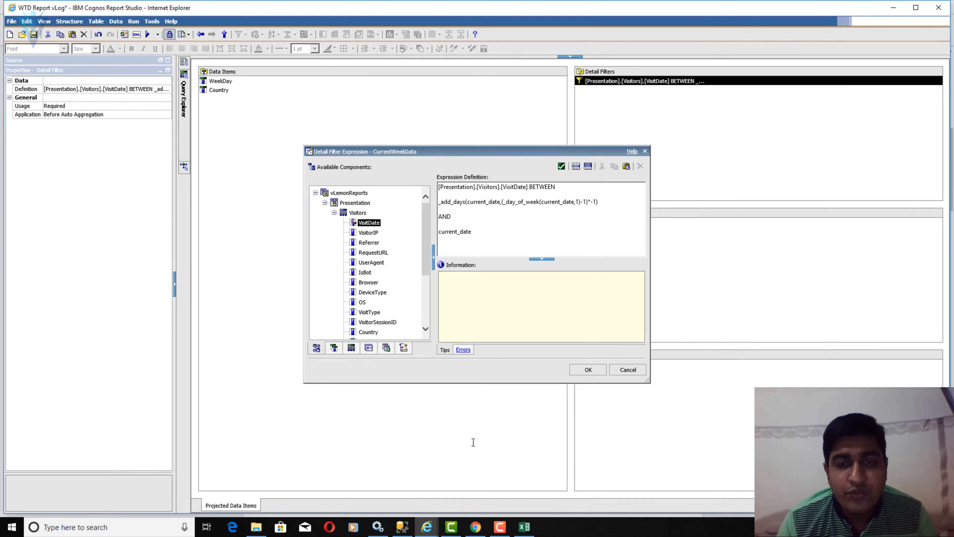
left_click_drag(527, 187, 424, 181)
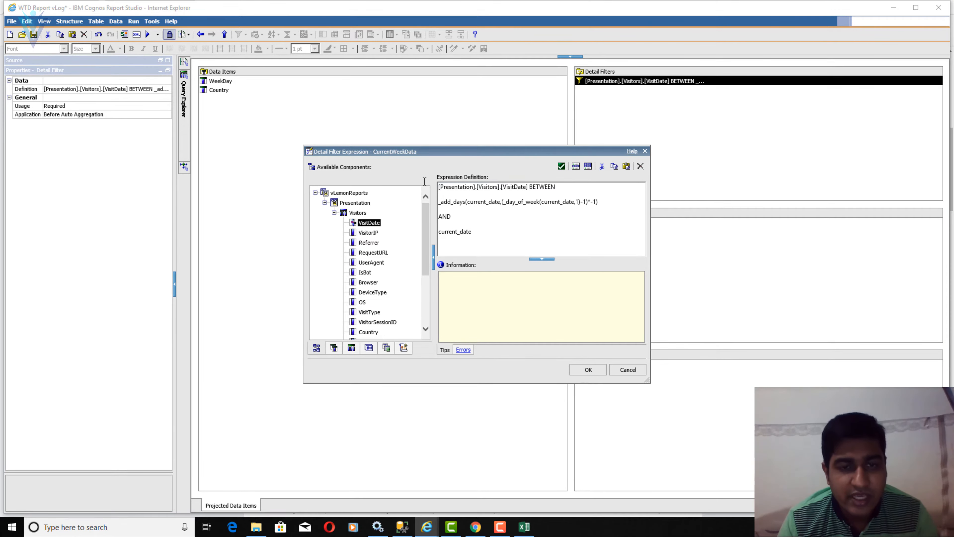
key("alt+Tab")
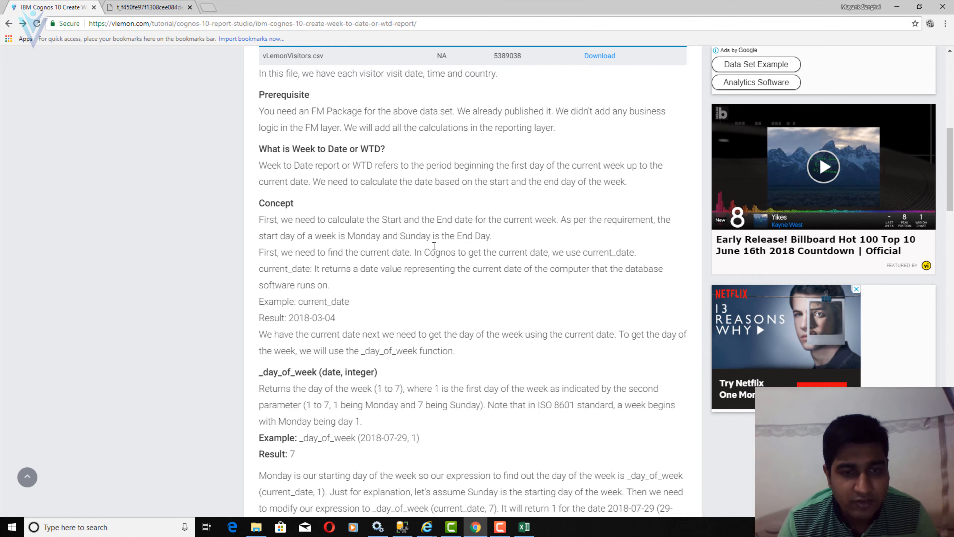
scroll(437, 271, "down", 15)
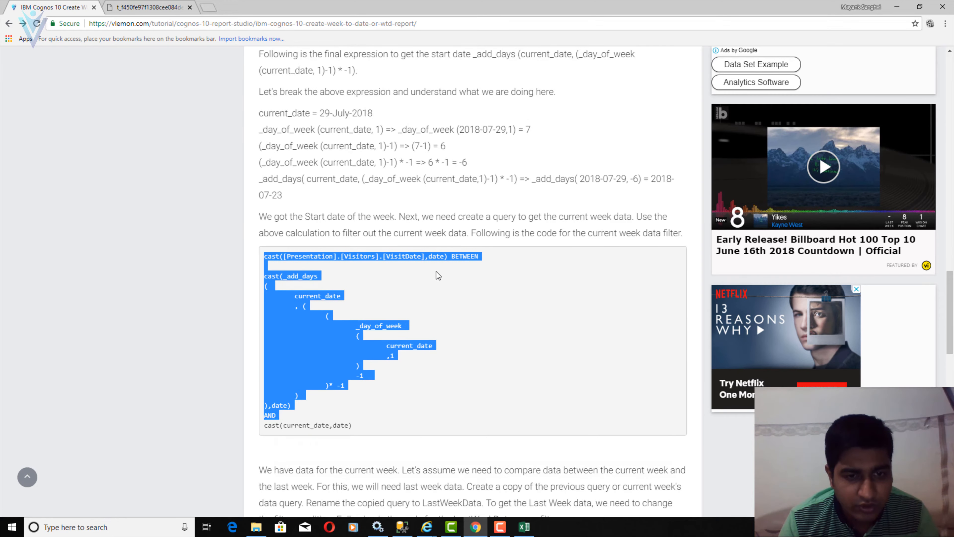
left_click(437, 274)
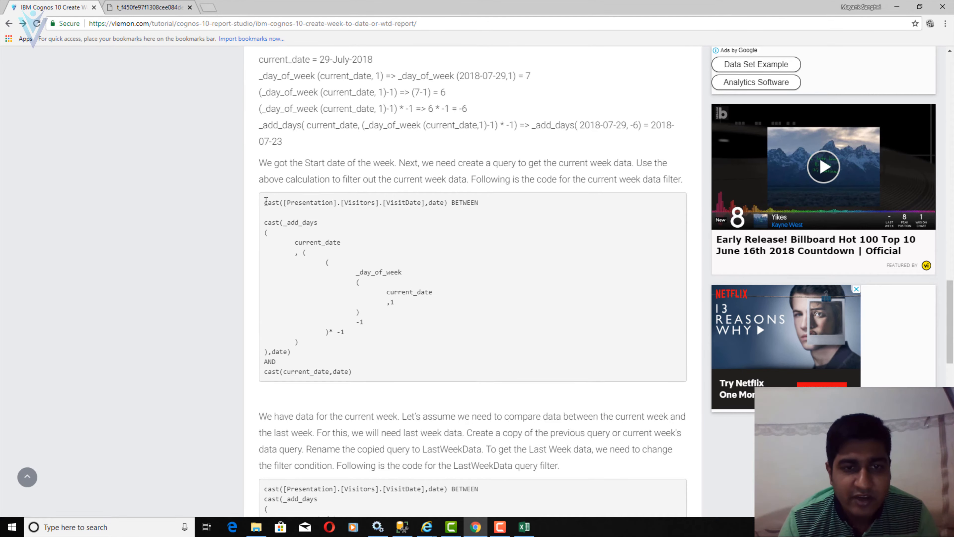
left_click_drag(266, 202, 449, 203)
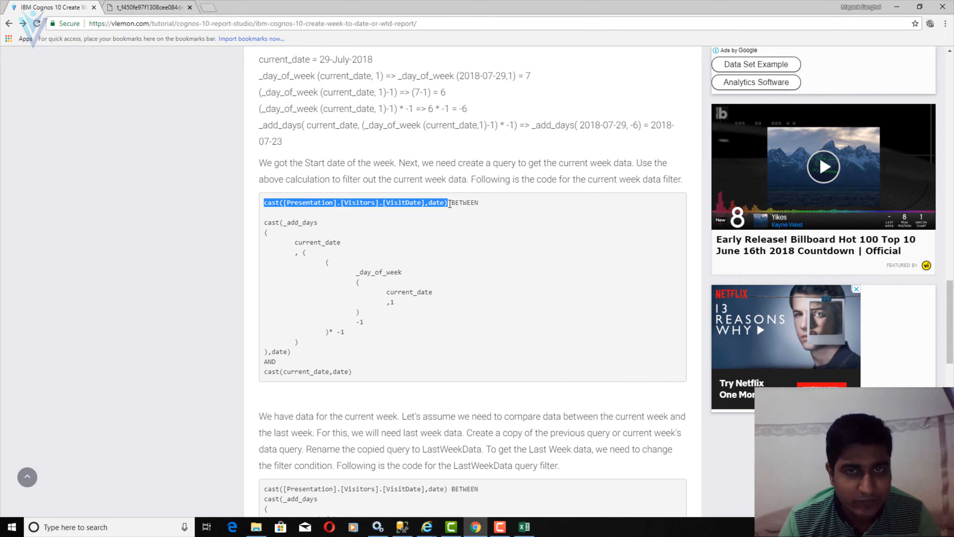
left_click(433, 235)
key("ctrl+a")
left_click(433, 234)
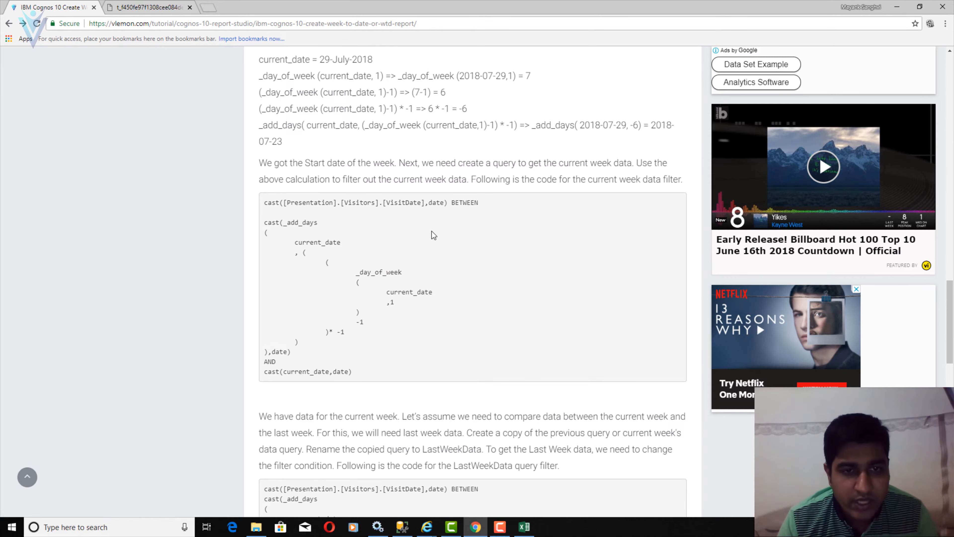
left_click_drag(353, 372, 269, 206)
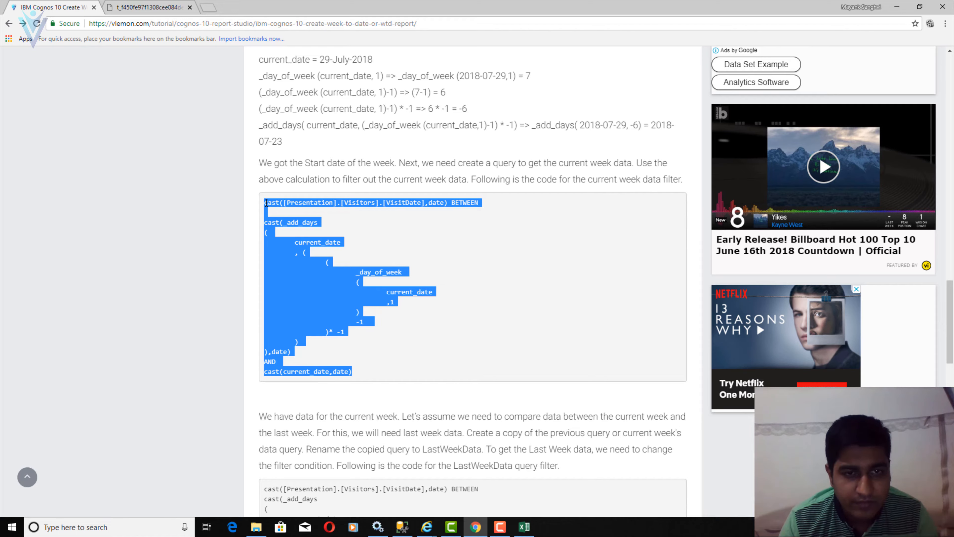
- Replace the whole CurrentWeekData filter expression in Report Studio with the copied code, then validate and accept it
key("alt+Tab")
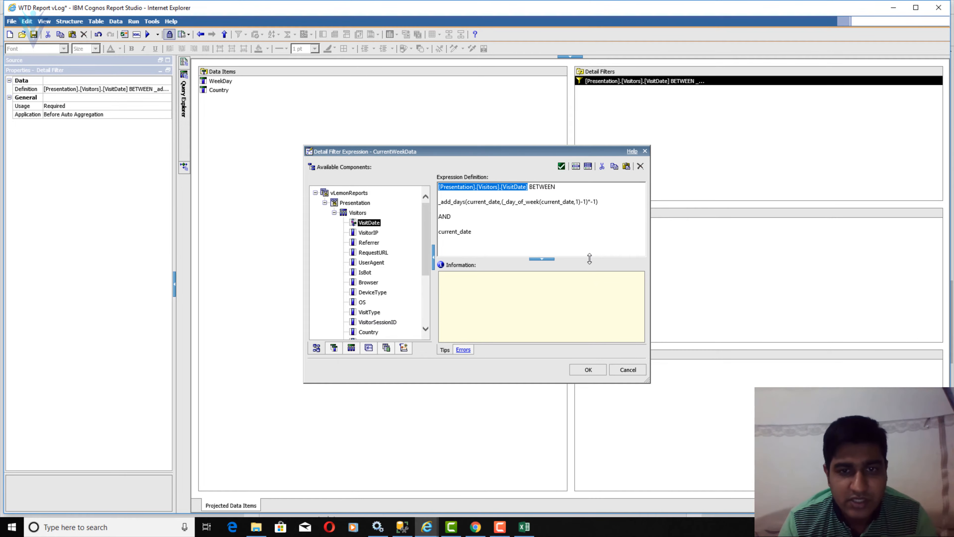
left_click(564, 239)
key("ctrl+a")
key("ctrl+v")
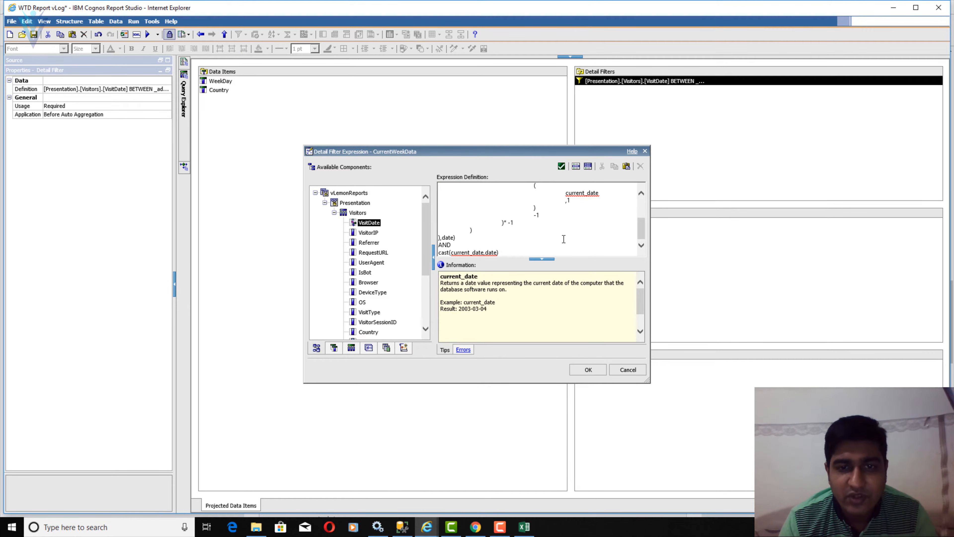
scroll(564, 239, "up", 2)
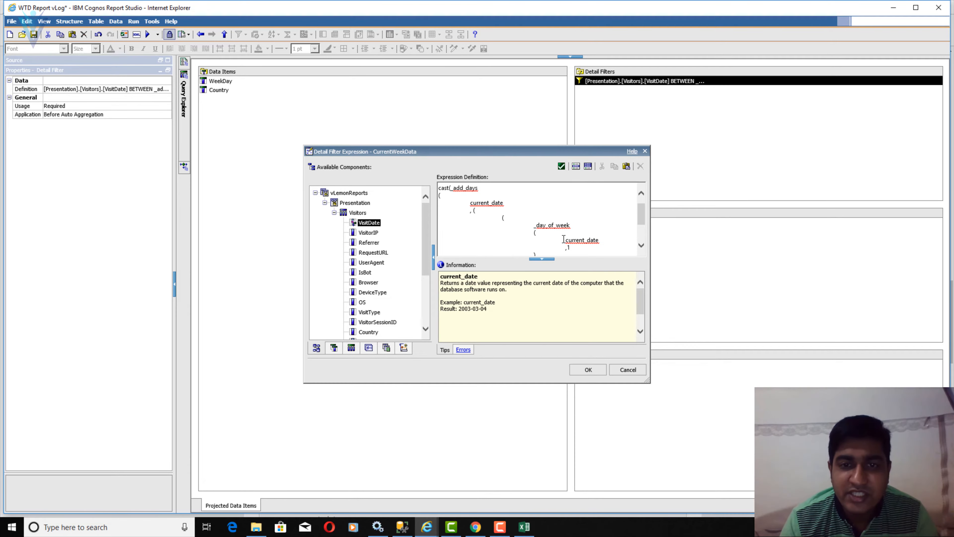
scroll(564, 239, "up", 1)
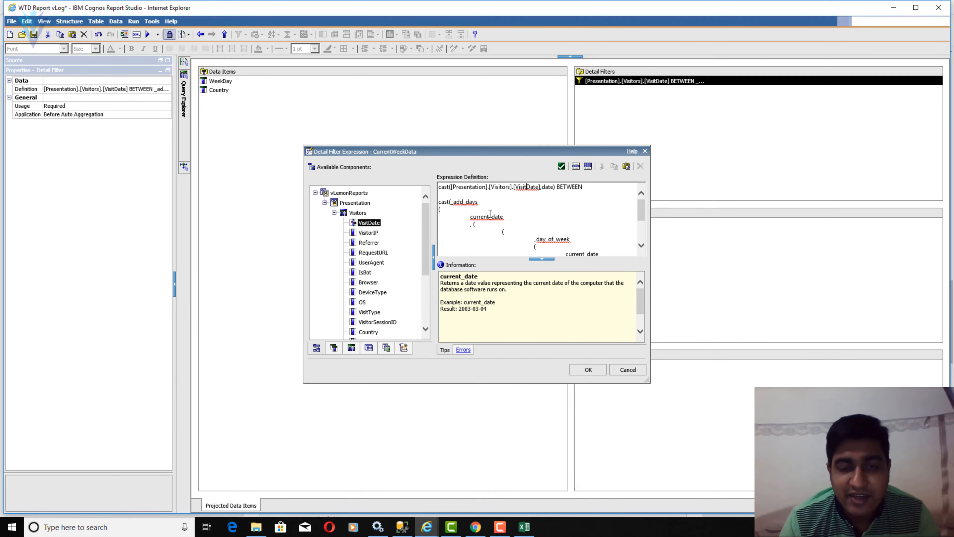
scroll(490, 213, "down", 1)
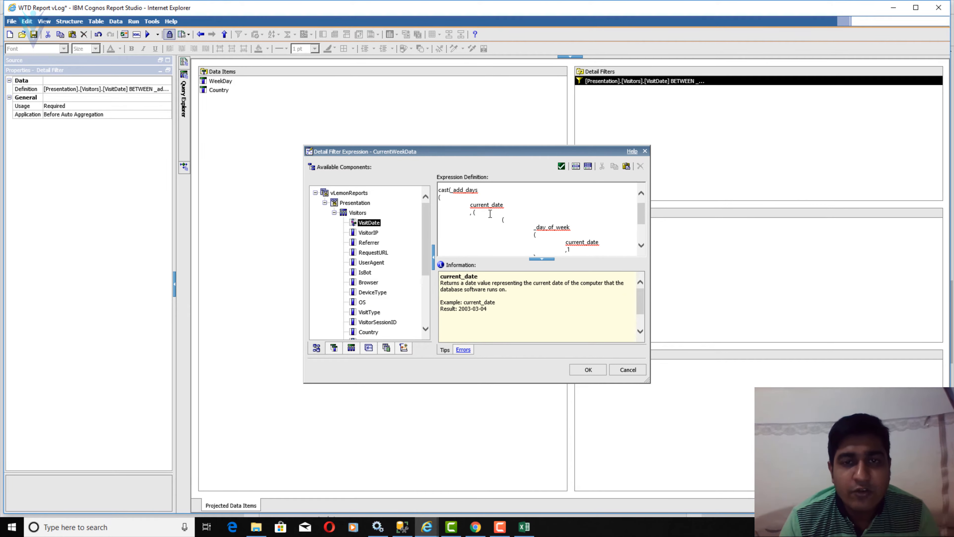
left_click(561, 165)
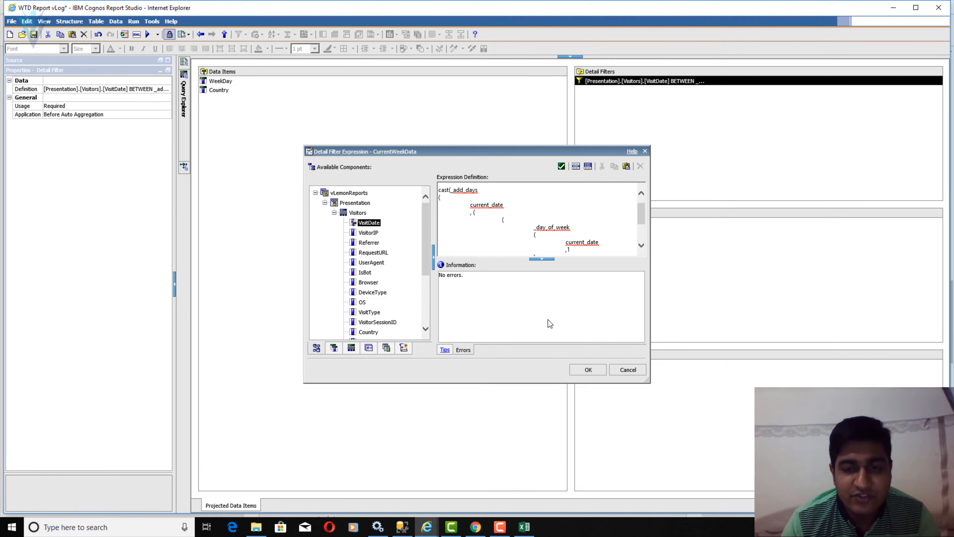
left_click(588, 369)
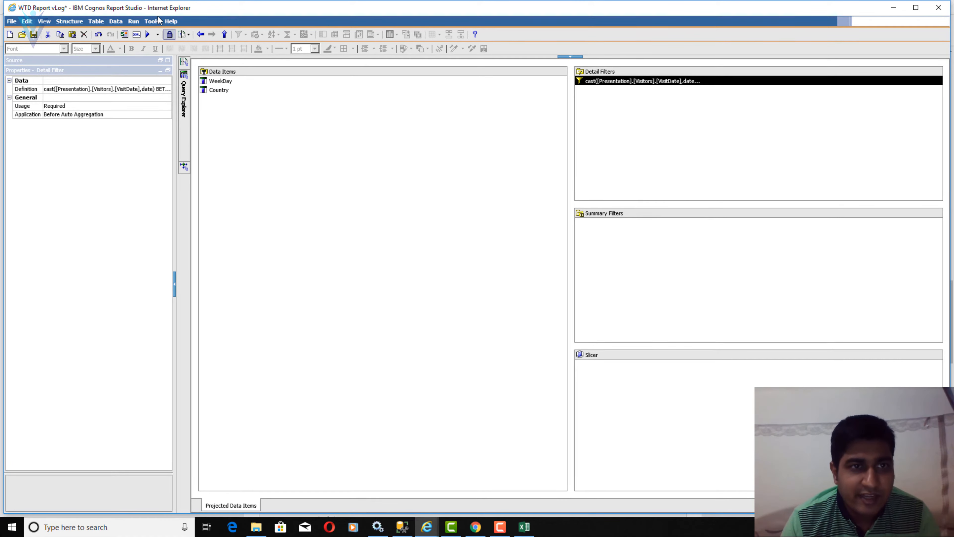
- View the tabular data of CurrentWeekData with the date-cast filter, and close the viewer
left_click(133, 21)
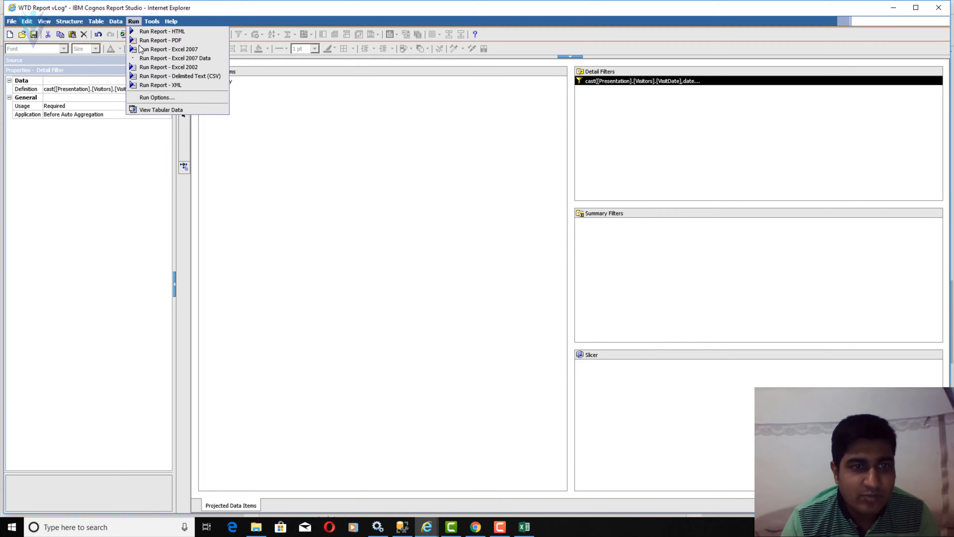
left_click(162, 110)
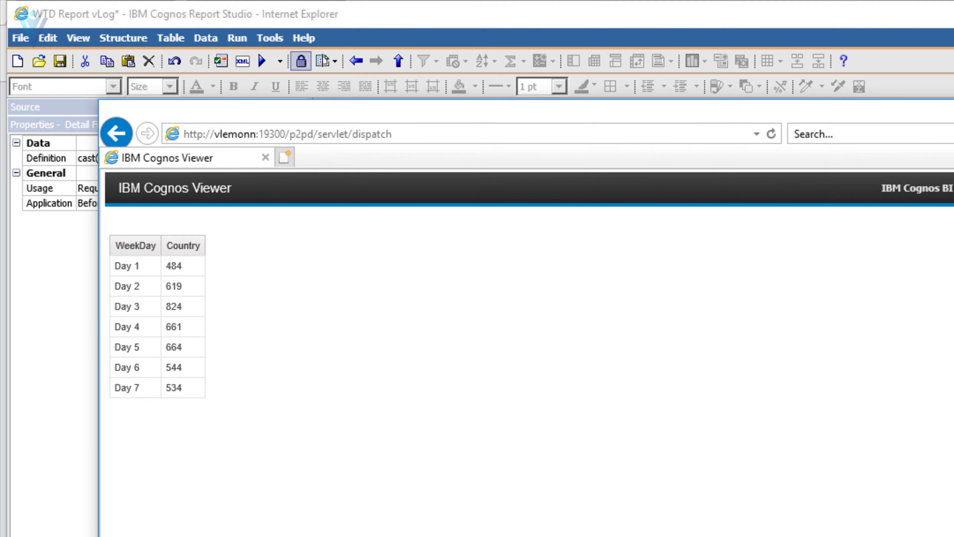
left_click(654, 63)
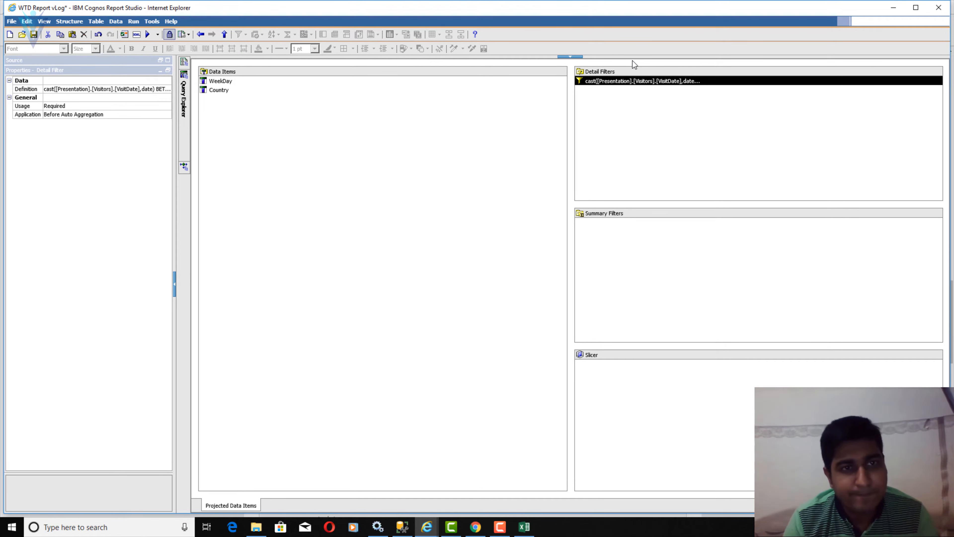
- Go to the report's query overview and duplicate the CurrentWeekData query
left_click(185, 62)
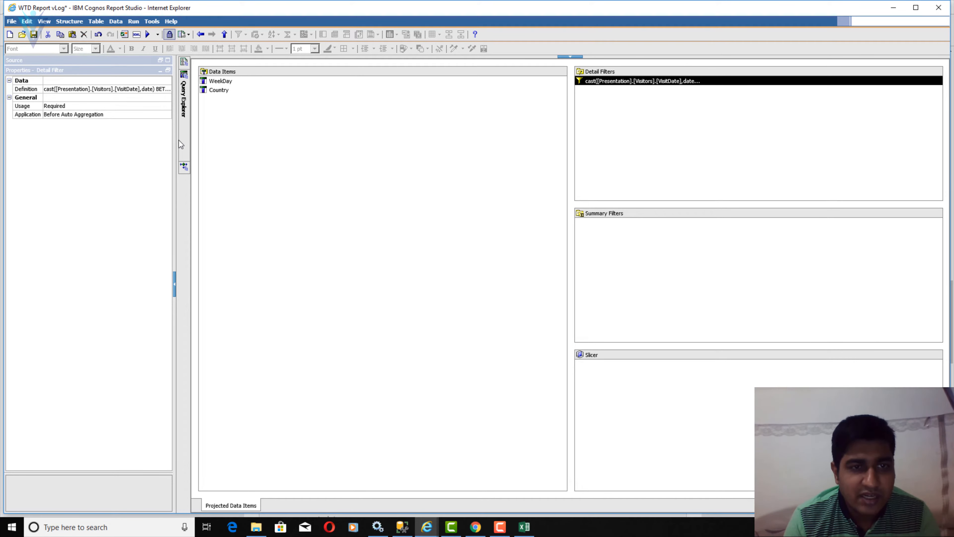
mouse_move(182, 146)
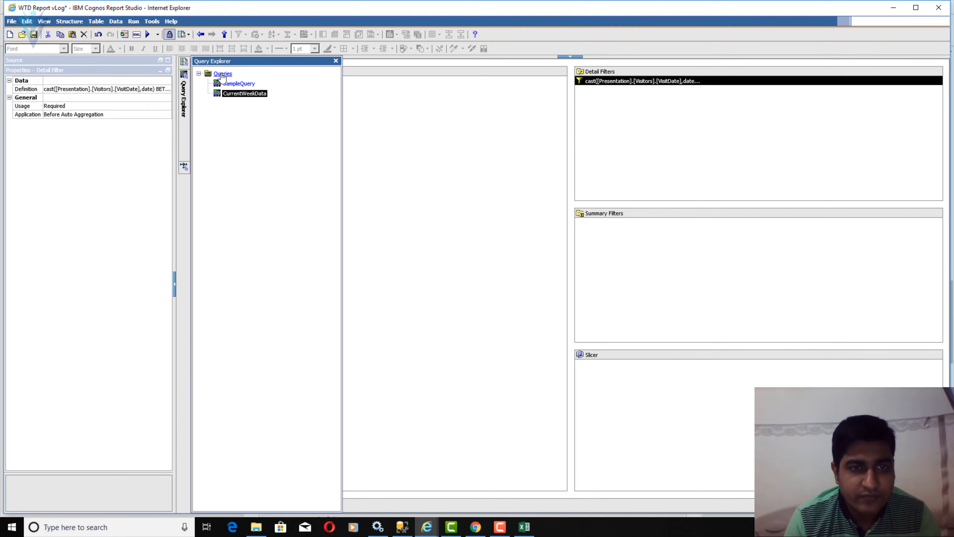
left_click(223, 74)
left_click(225, 110)
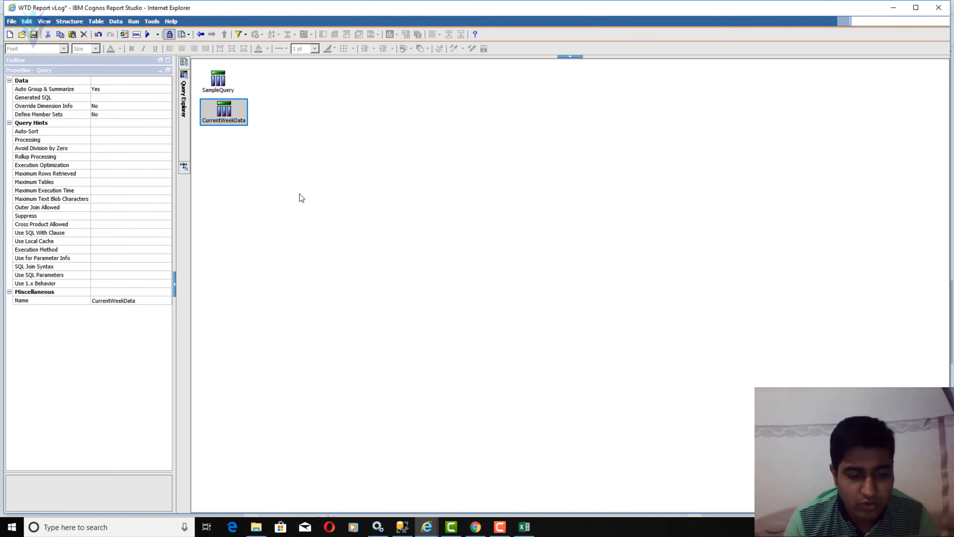
left_click(303, 201)
key("ctrl+v")
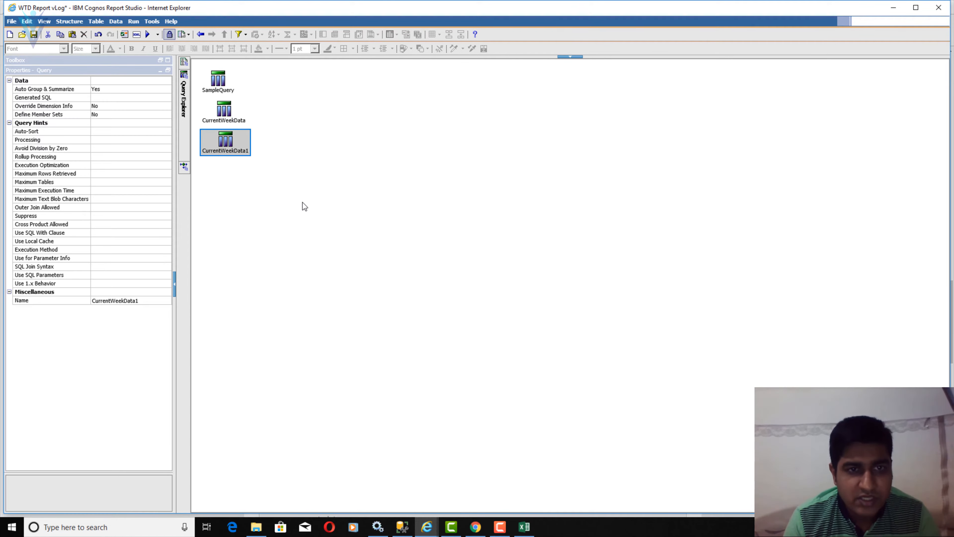
- Rename the duplicated query as LastWeekData
left_click(144, 303)
key("BackSpace")
key("Left")
key("Left")
key("Left")
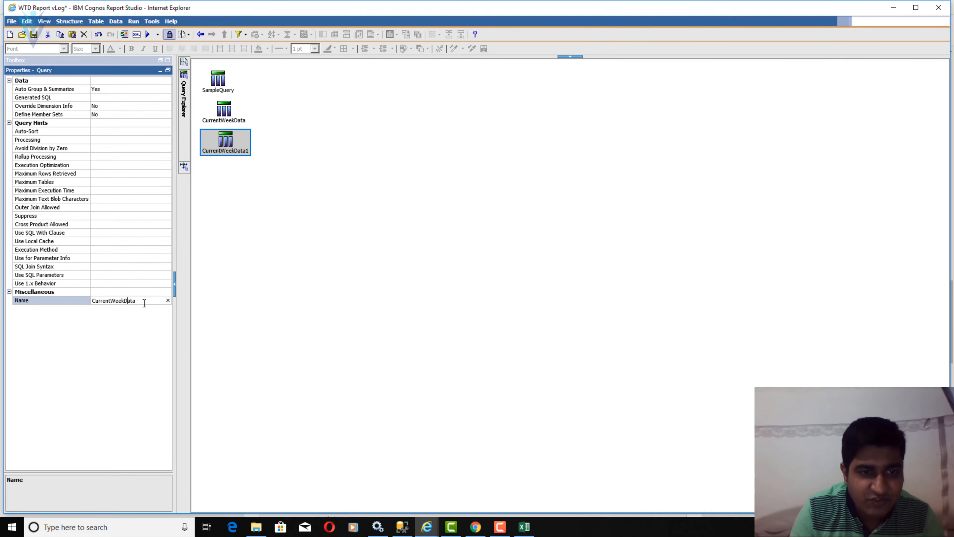
key("Left")
key("BackSpace")
key("BackSpace")
key("BackSpace")
key("BackSpace")
key("BackSpace")
key("BackSpace")
key("BackSpace")
type("Last")
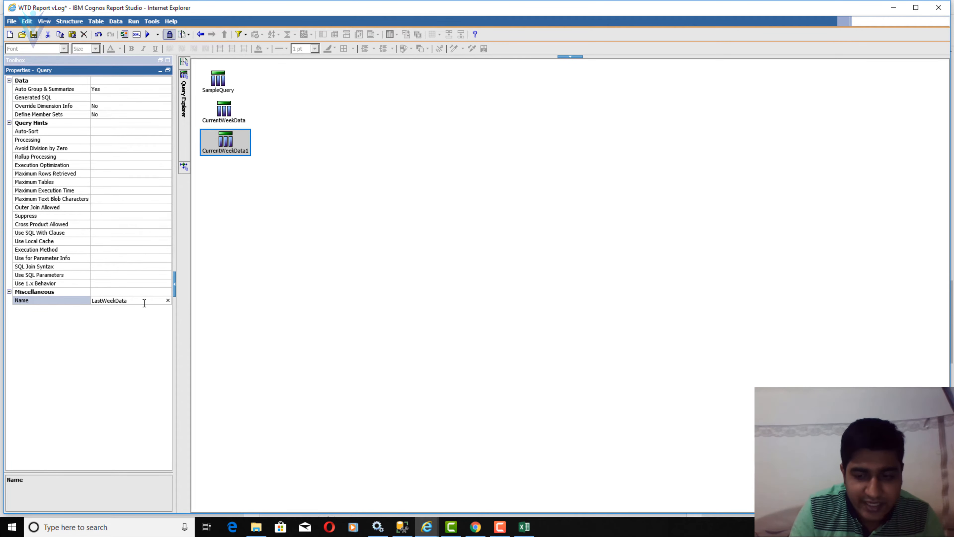
key("Return")
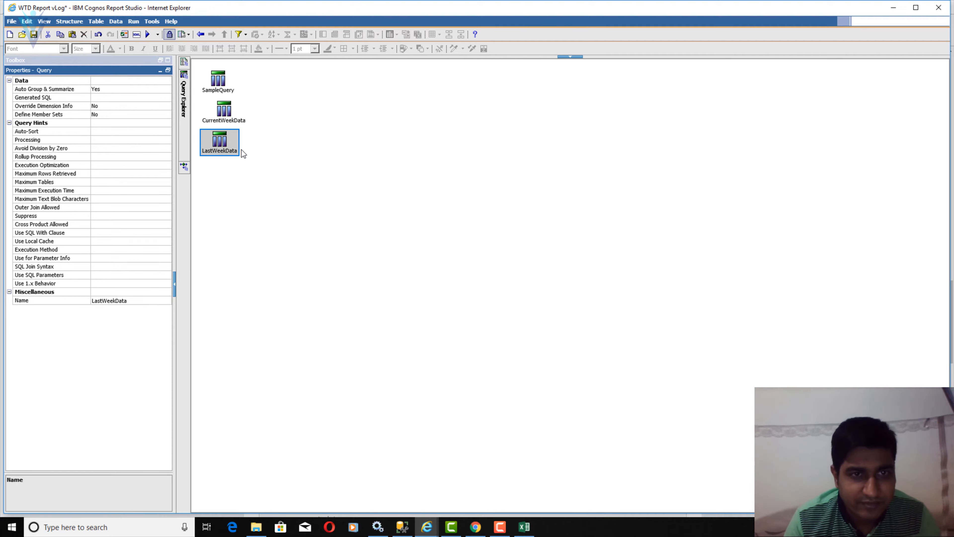
- Open the LastWeekData query, view its VisitDate detail filter expression, and close the expression editor
left_click(232, 147)
double_click(231, 146)
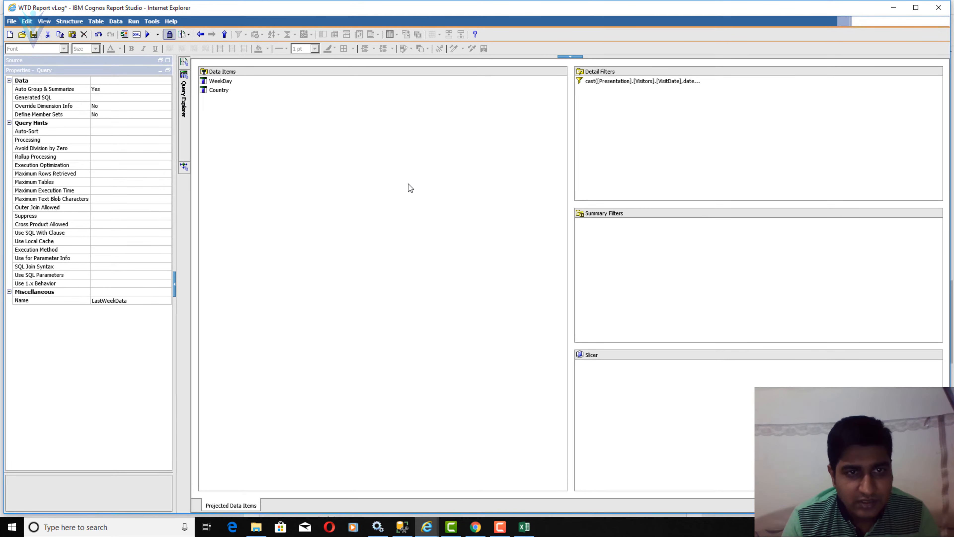
left_click(241, 92)
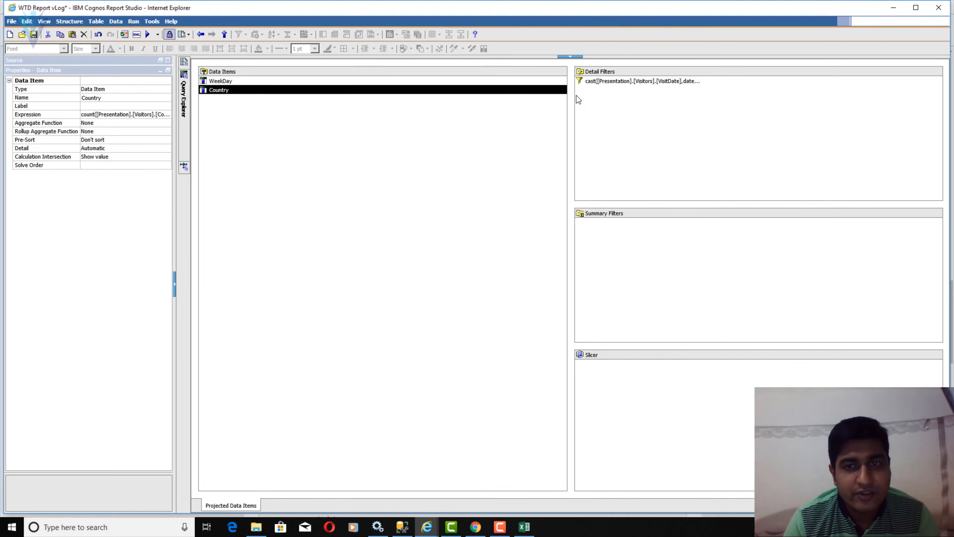
double_click(605, 82)
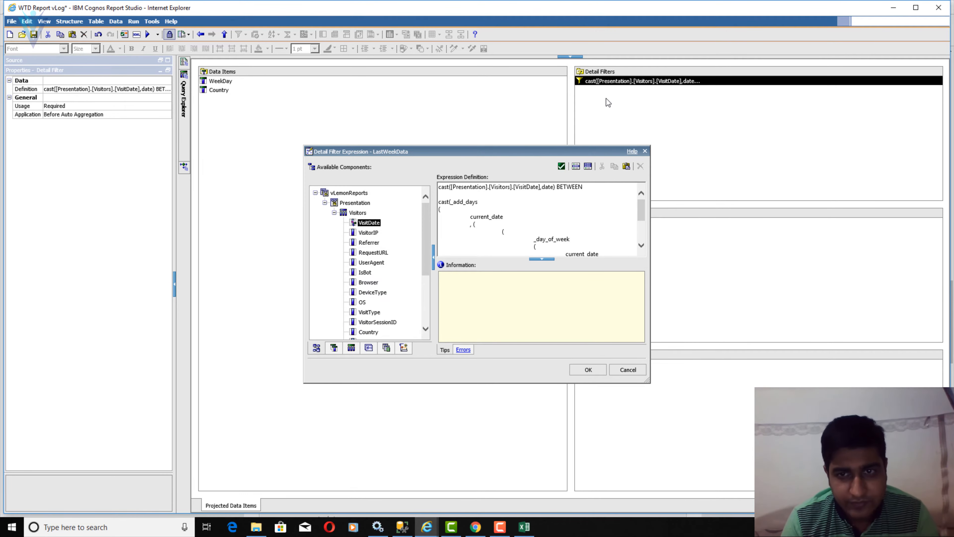
left_click(644, 151)
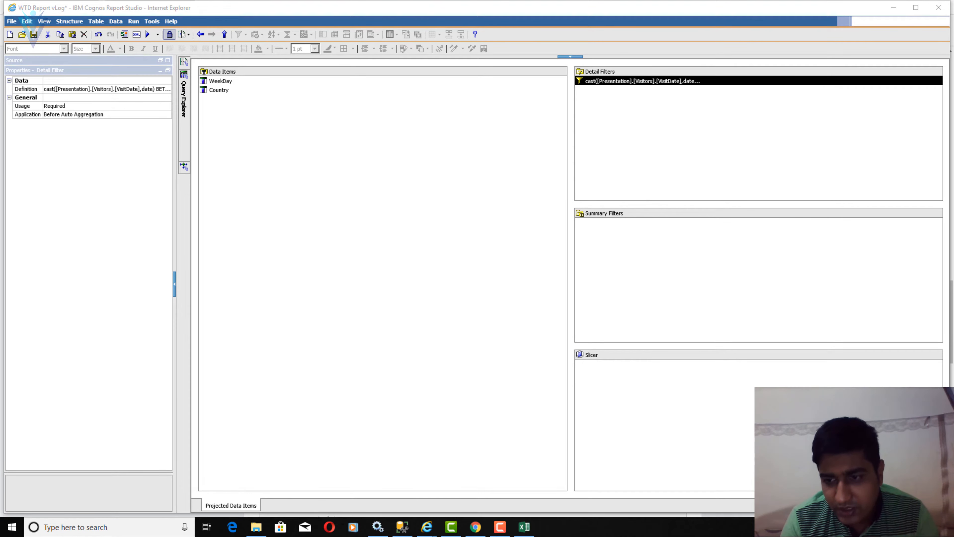
- Compare the July 2018 calendar with the start-of-week calculation in the tutorial page's current week filter code
left_click(915, 526)
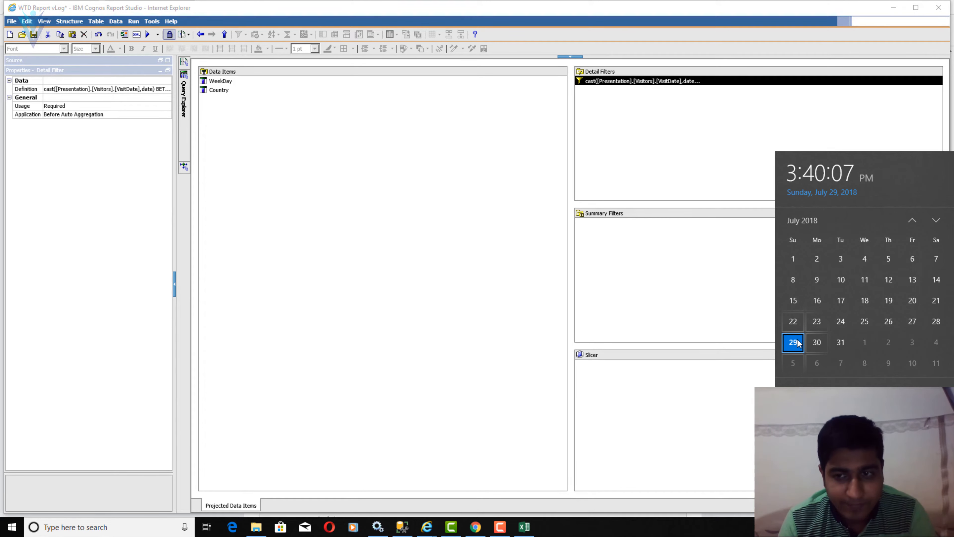
key("alt+Tab")
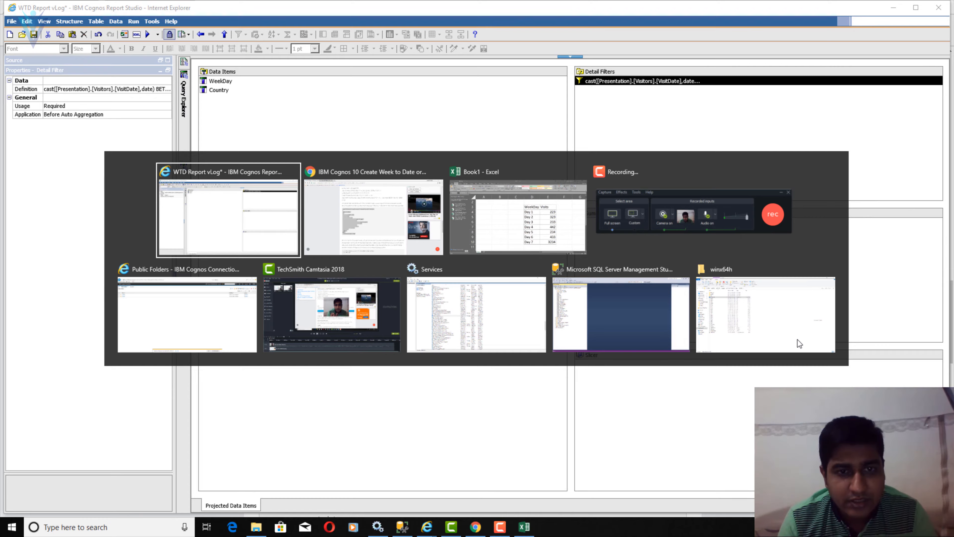
left_click_drag(698, 6, 1, 145)
scroll(424, 260, "up", 5)
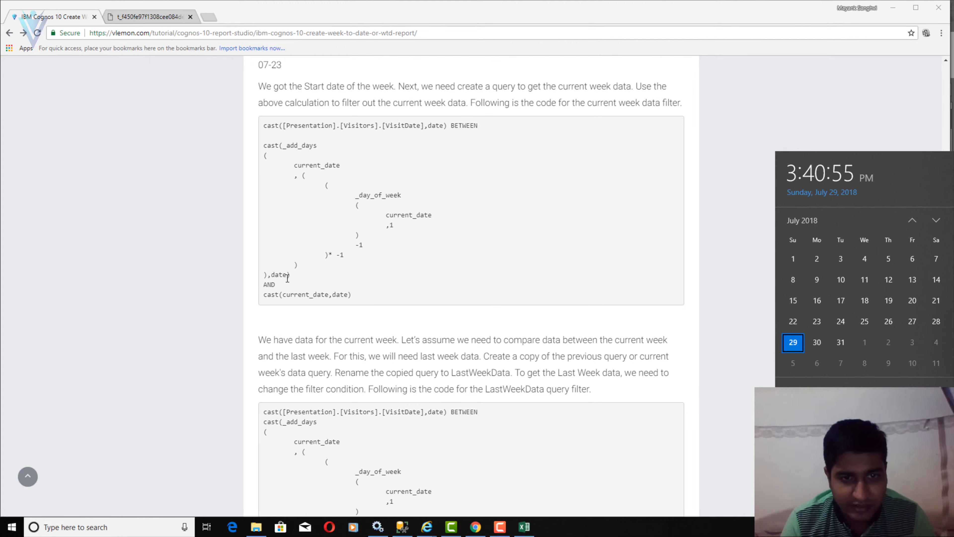
left_click_drag(290, 275, 260, 151)
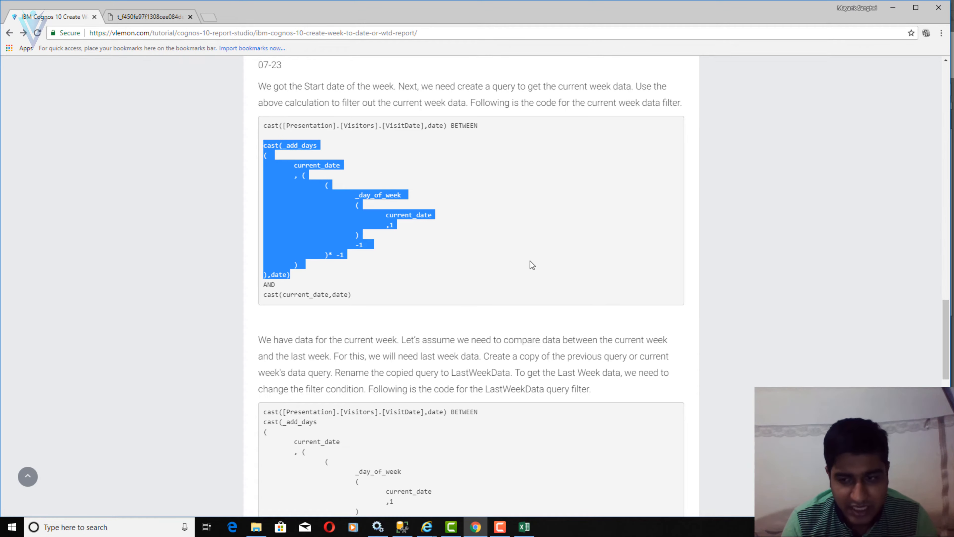
left_click(914, 527)
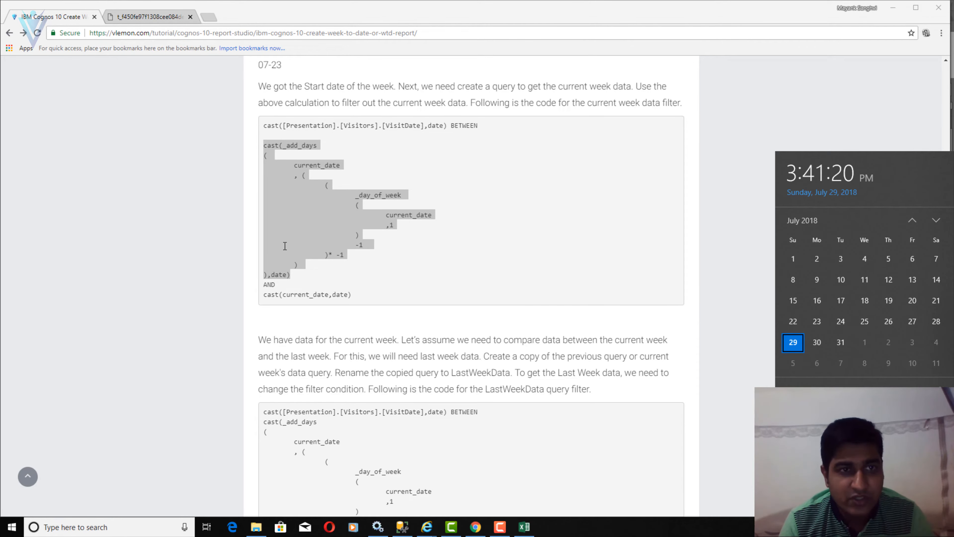
- In Report Studio, replace cast(current_date,date) after AND in the LastWeekData filter with a copy of its cast(_add_days ...,date) block, using an enlarged editor
key("alt+Tab")
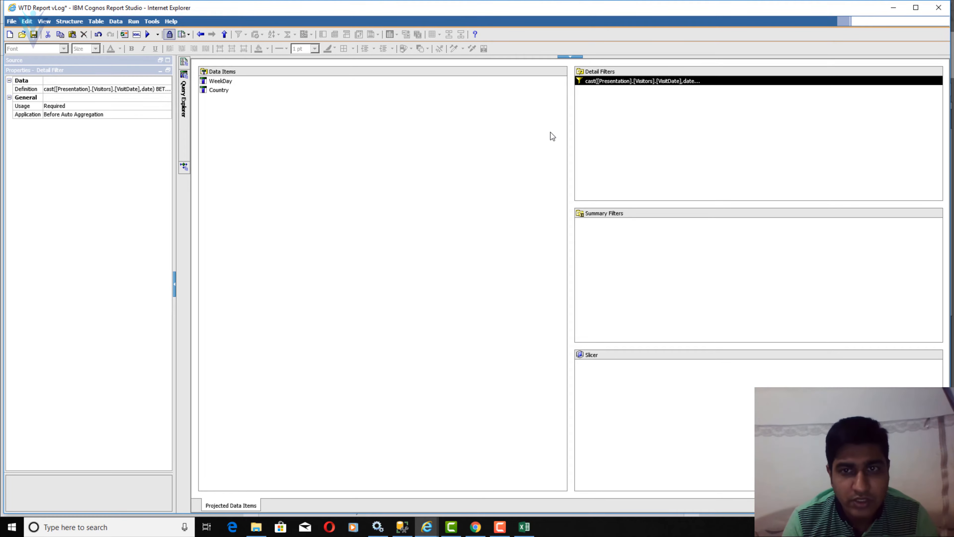
double_click(675, 81)
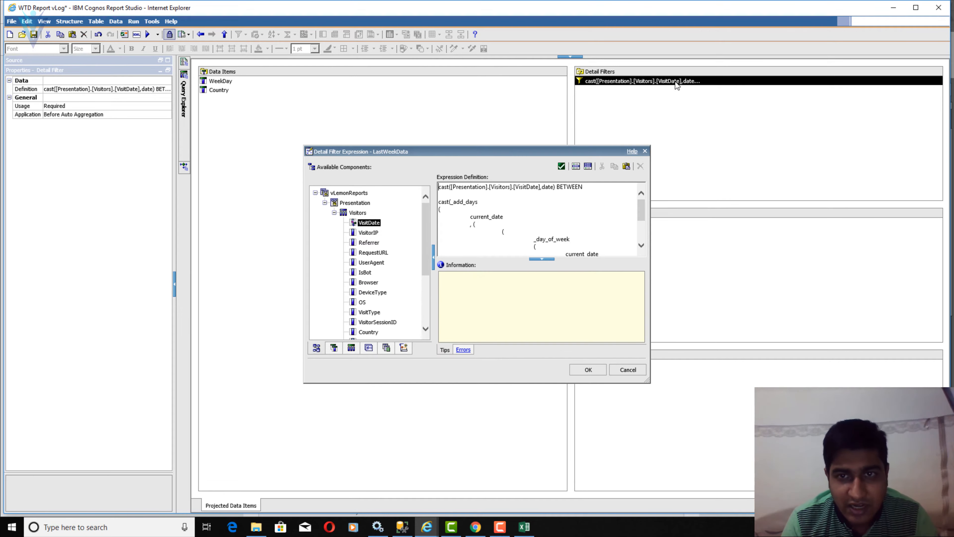
left_click_drag(527, 151, 339, 49)
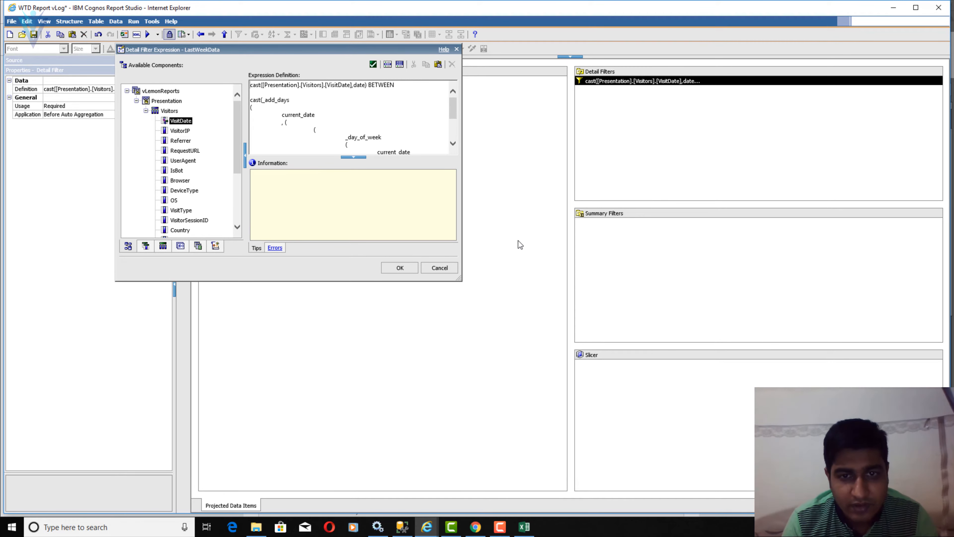
left_click_drag(457, 277, 723, 429)
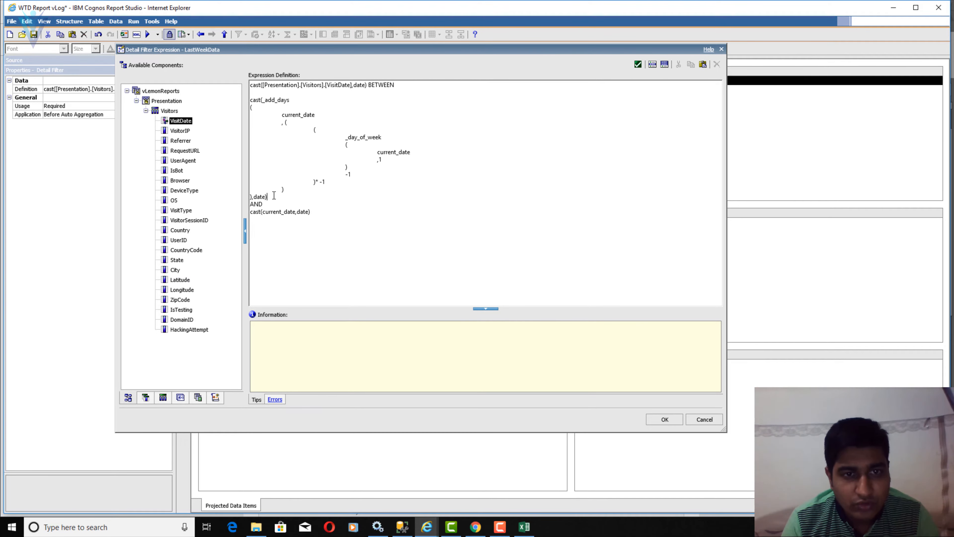
left_click_drag(273, 195, 235, 101)
key("ctrl+c")
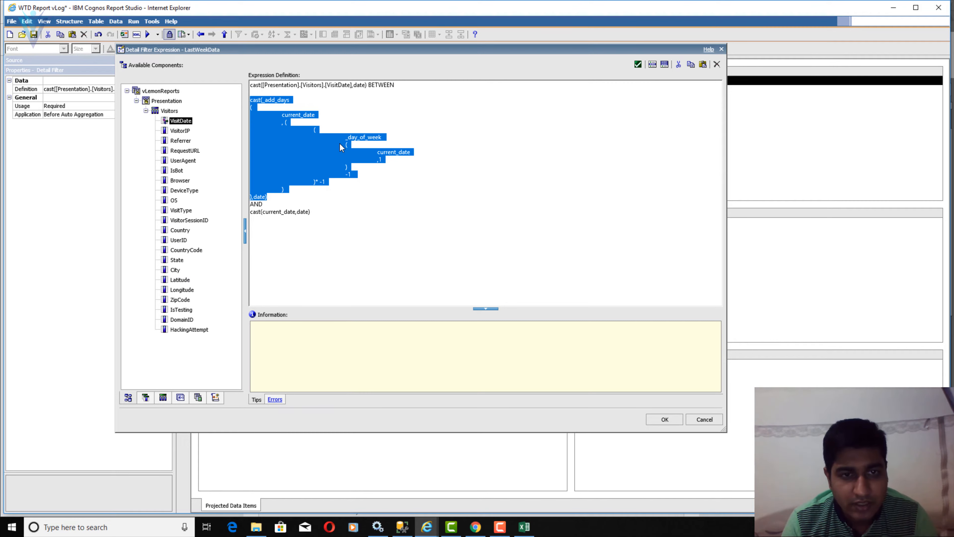
left_click(330, 211)
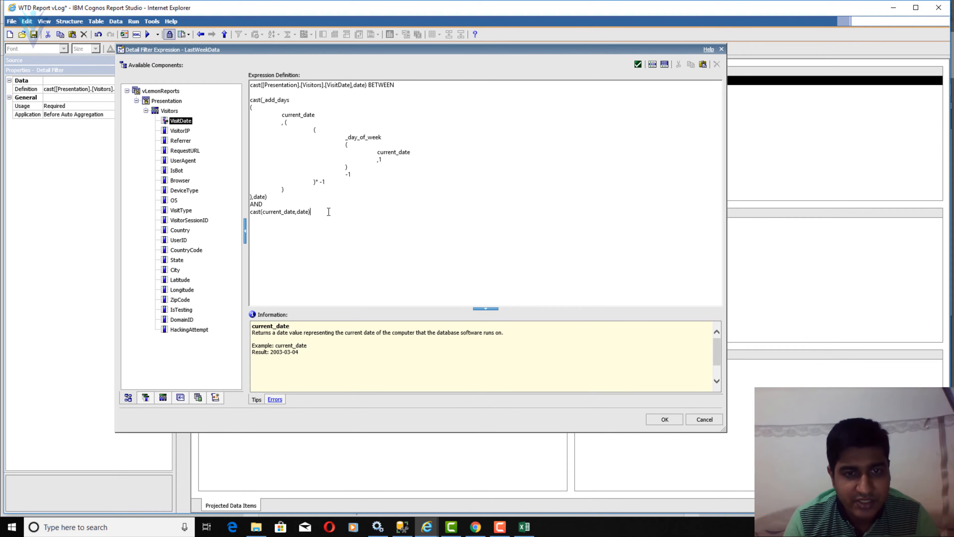
key("shift+Home")
key("ctrl+v")
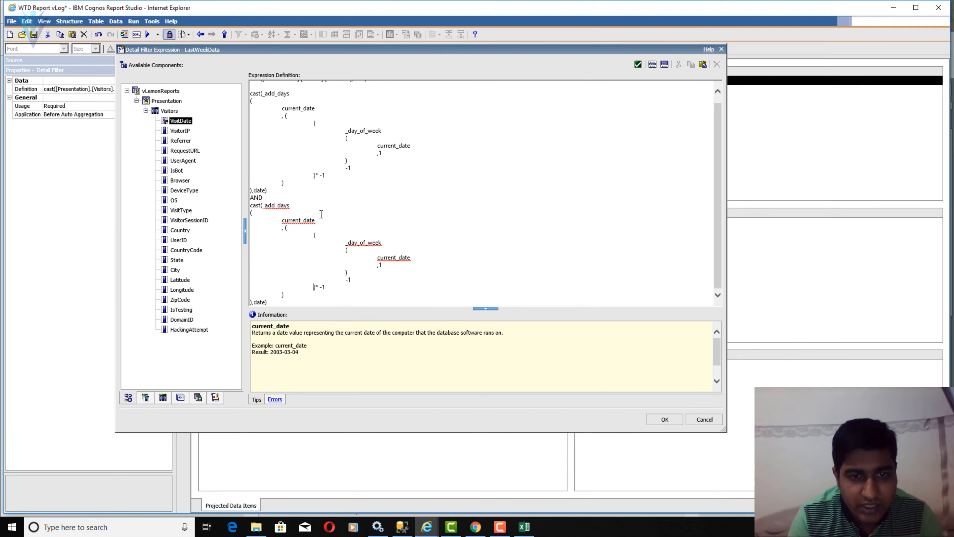
- Remove the -1 after the _day_of_week function in the second _add_days block
key("Up")
key("End")
key("BackSpace")
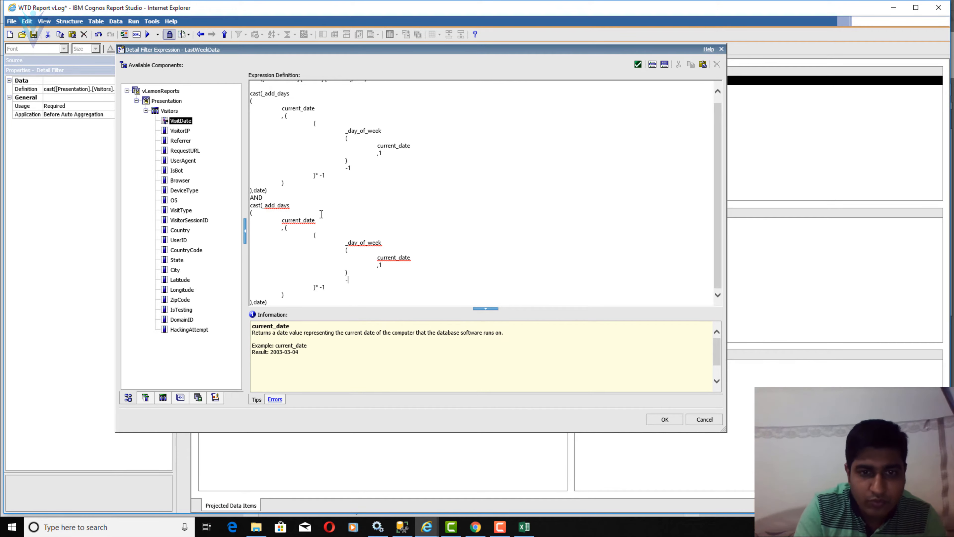
key("BackSpace")
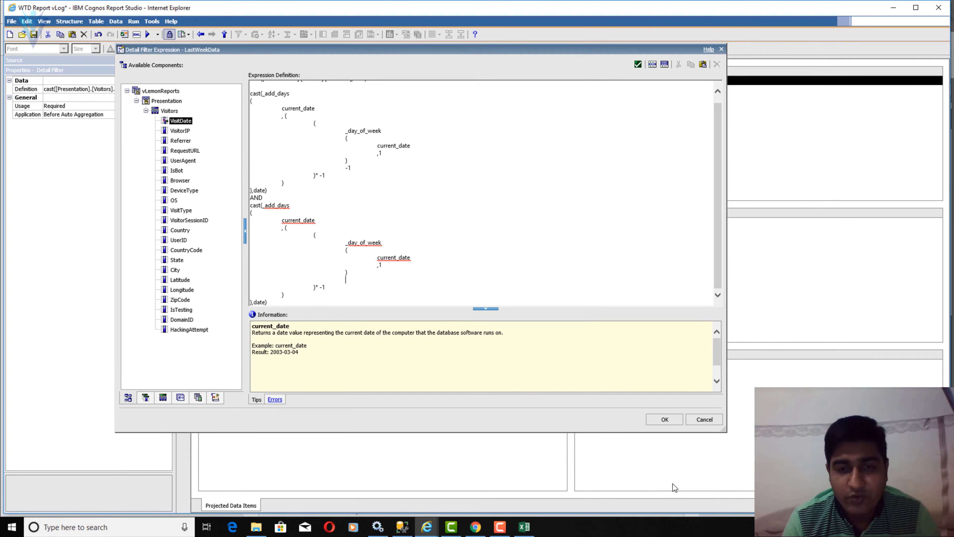
- Check the second _add_days block of the filter against the July 2018 calendar
key("alt+Tab")
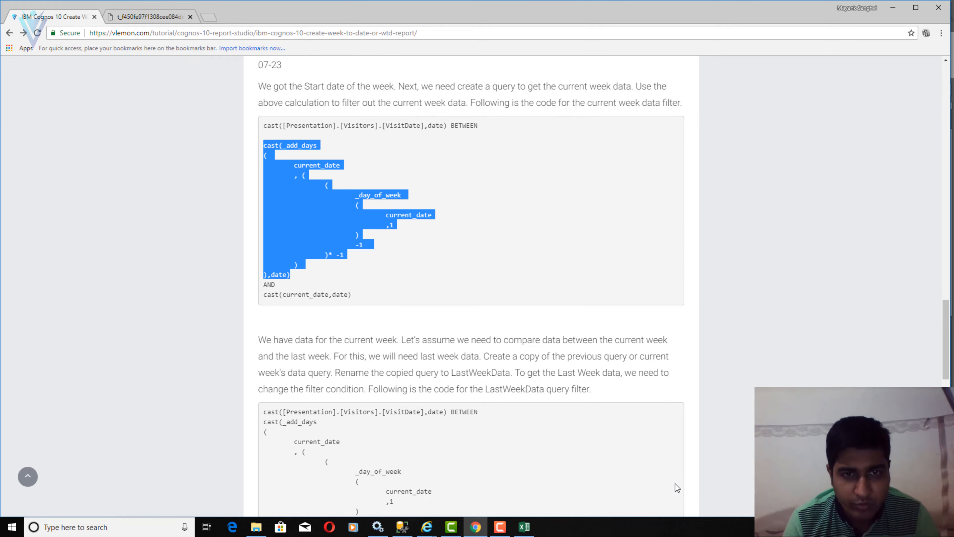
key("alt+Tab")
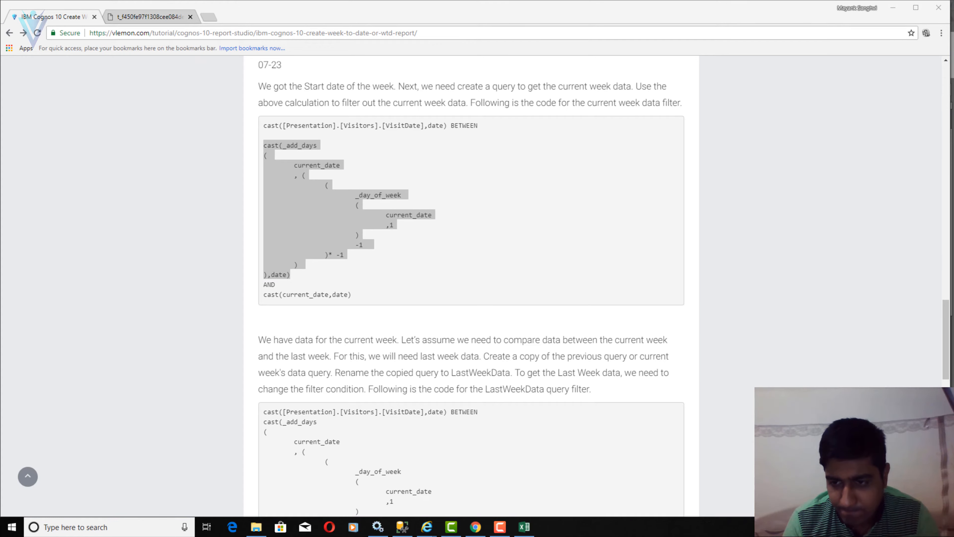
left_click(913, 527)
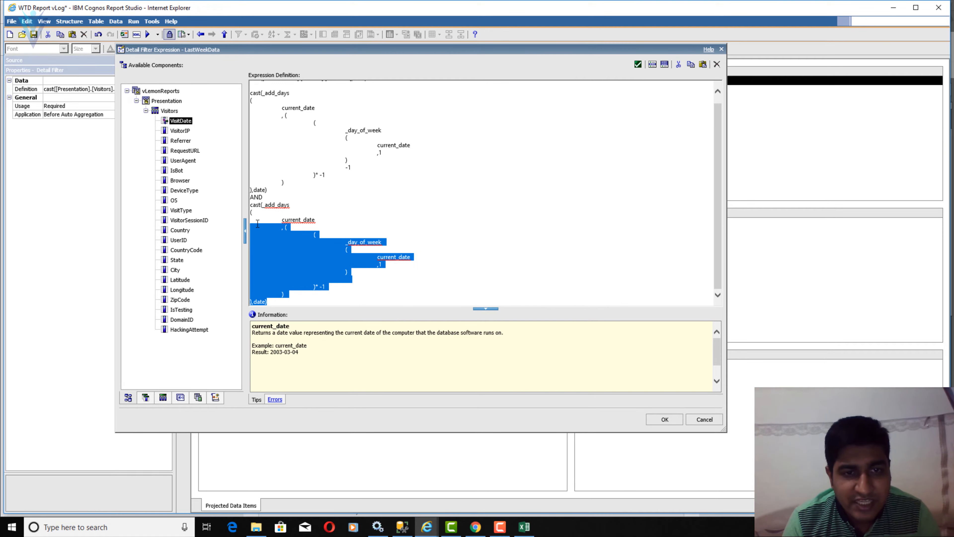
left_click_drag(258, 224, 251, 205)
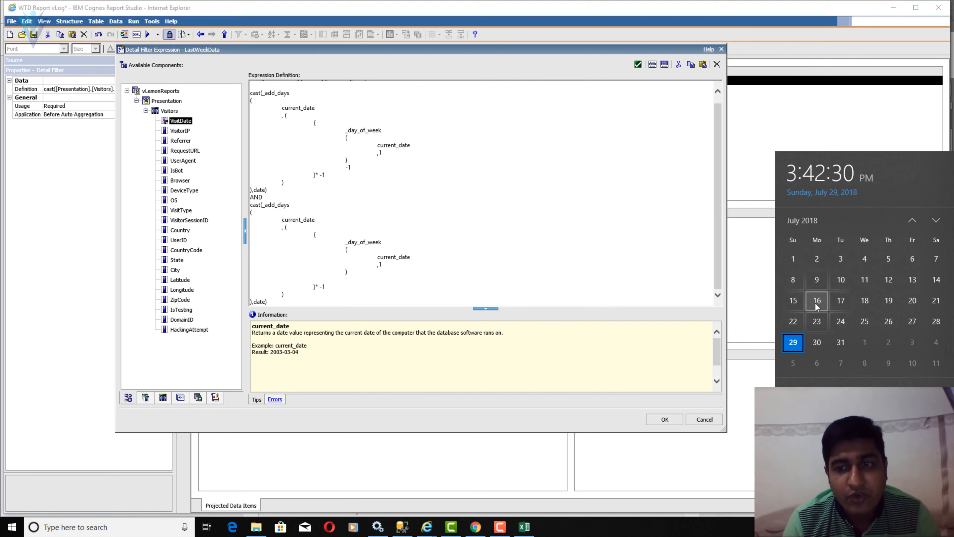
left_click(356, 273)
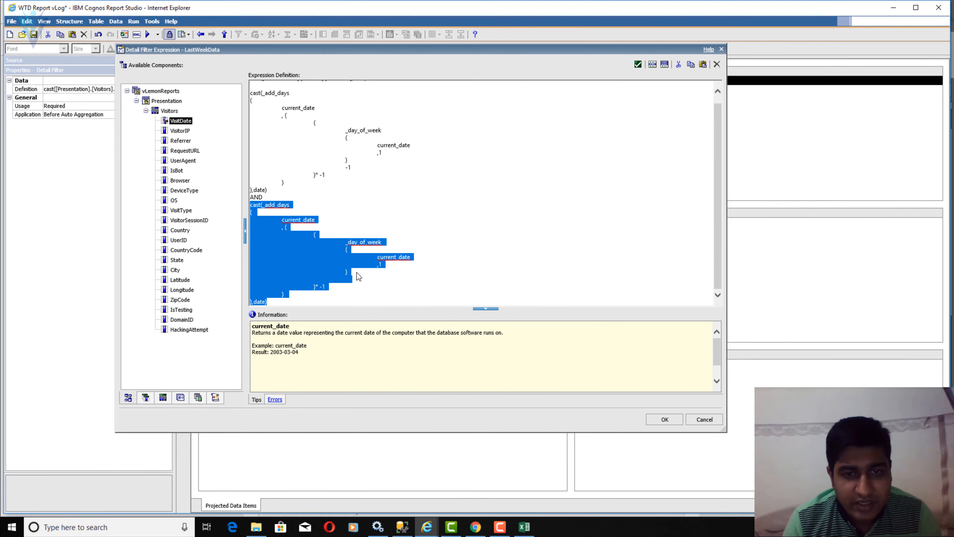
- Try adding + 6 after the _day_of_week function in the second _add_days block
left_click(357, 273)
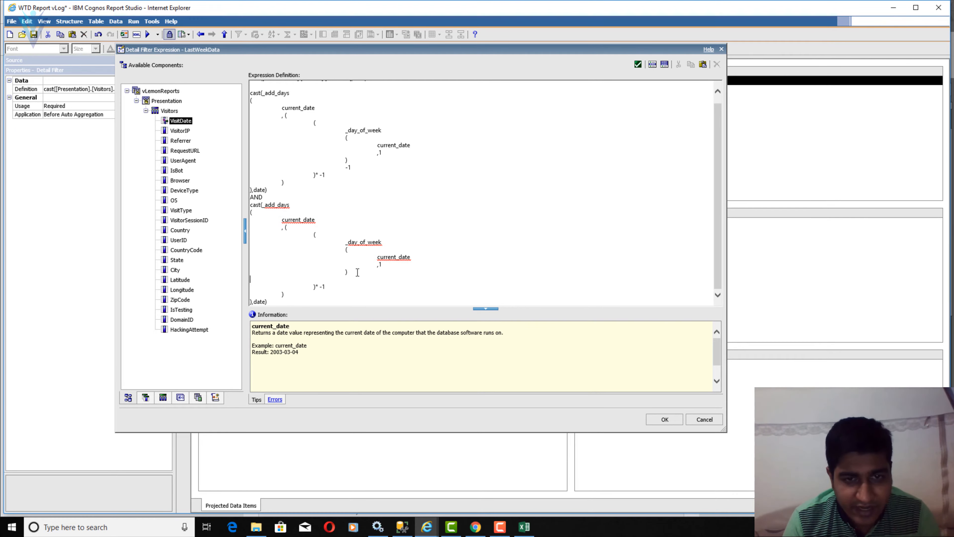
left_click(357, 272)
type("+")
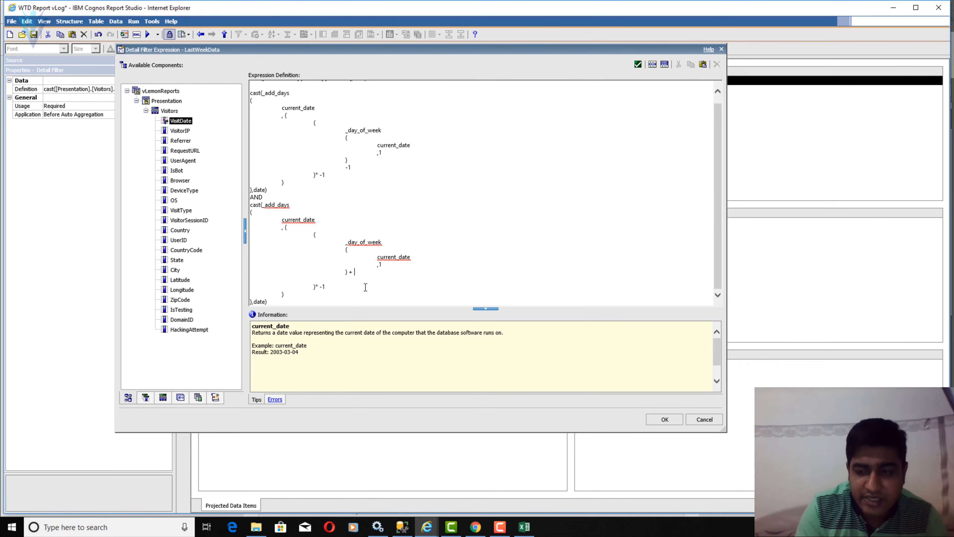
type(" 6")
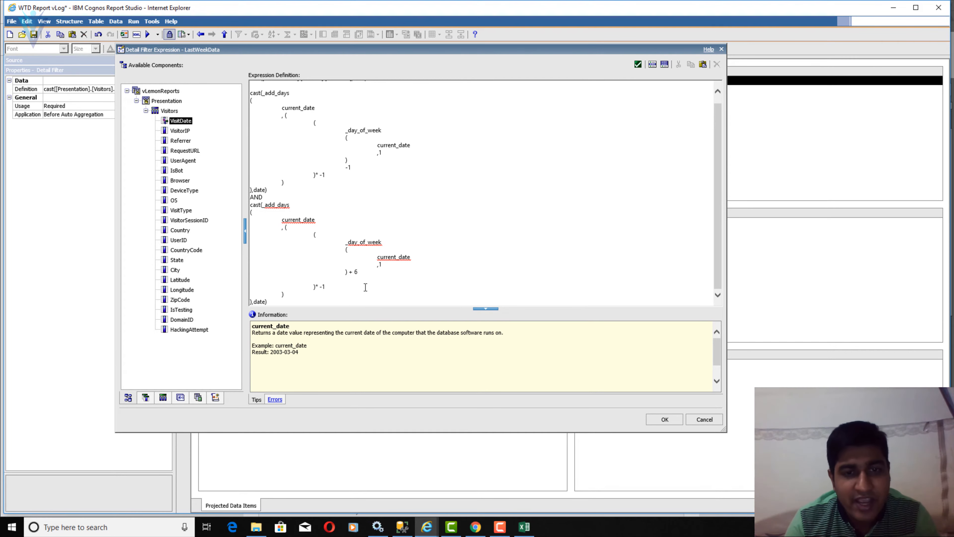
mouse_move(359, 271)
left_mouse_down()
mouse_move(350, 272)
mouse_move(349, 248)
mouse_move(346, 272)
left_mouse_up()
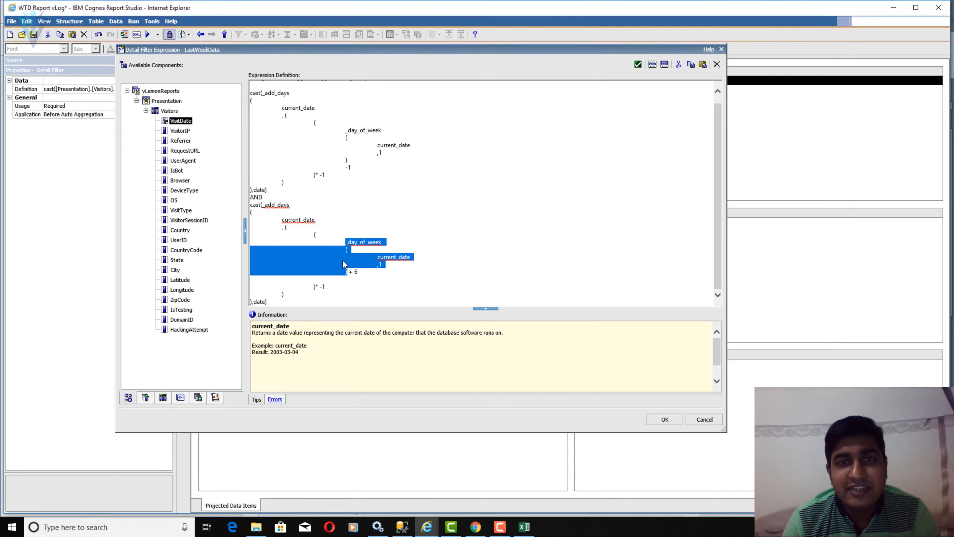
left_click(361, 271)
left_click_drag(344, 242, 348, 271)
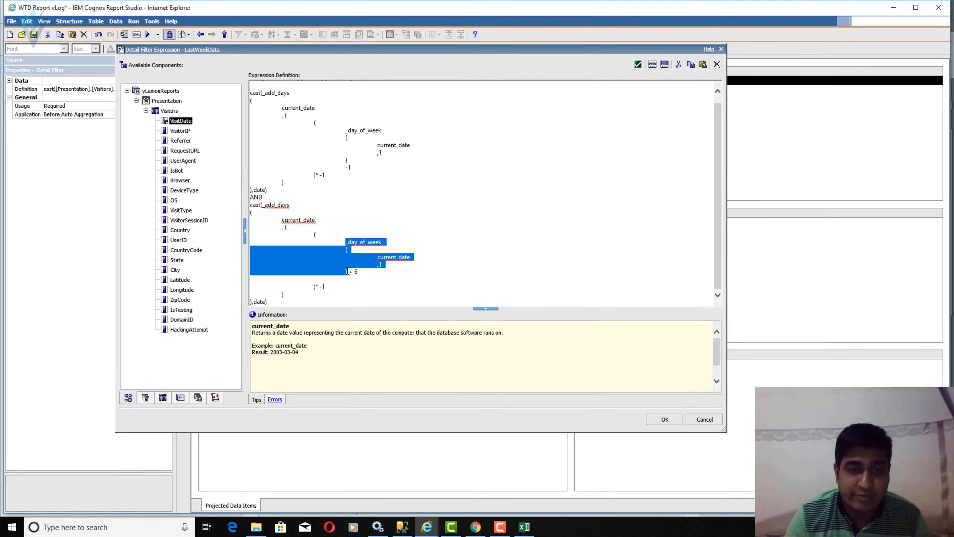
- Remove the + 6 after the _day_of_week function in the second _add_days block
left_click(281, 302)
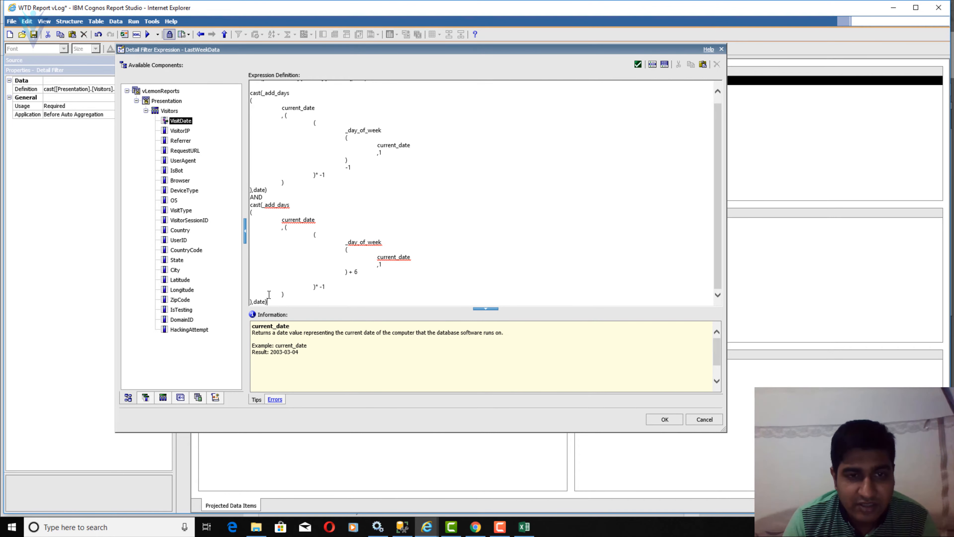
left_click_drag(269, 299, 240, 241)
left_click(371, 271)
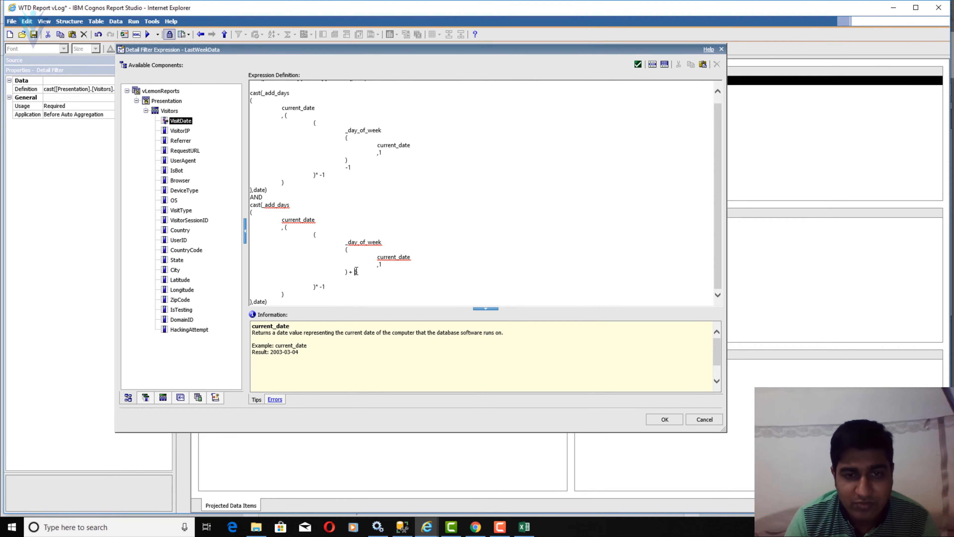
key("BackSpace")
key("BackSpace")
key("BackSpace")
key("BackSpace")
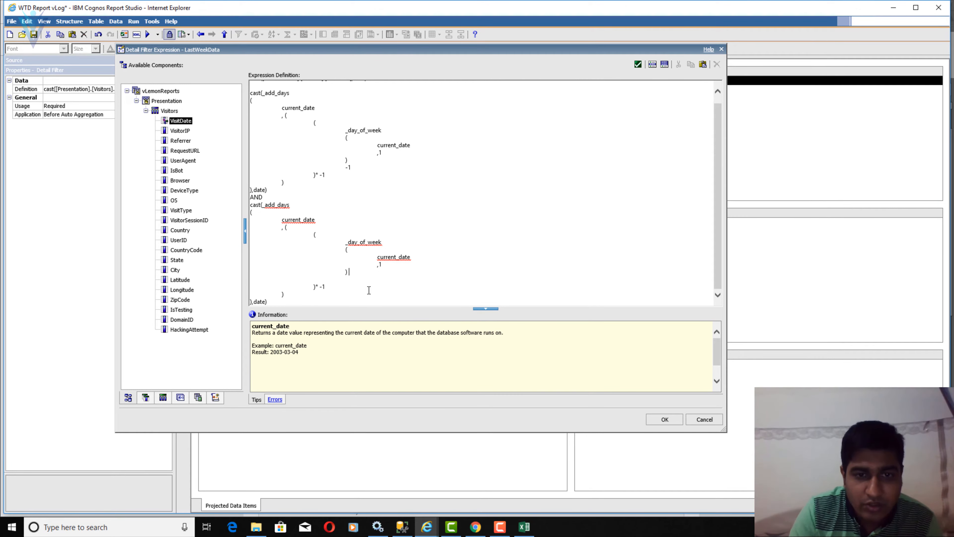
- Change the -1 after _day_of_week in the first _add_days block to +6, and validate the LastWeekData filter expression
left_click_drag(279, 303, 240, 209)
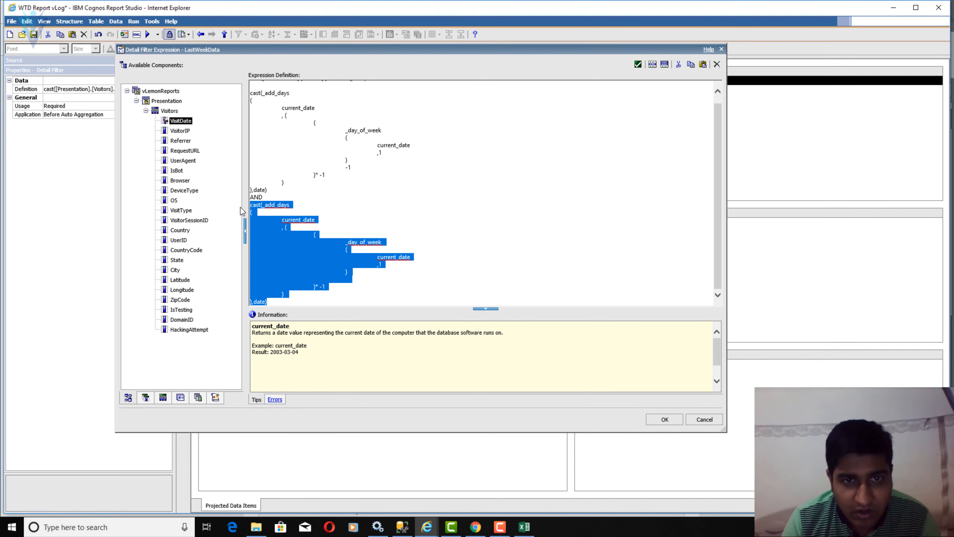
left_click(361, 170)
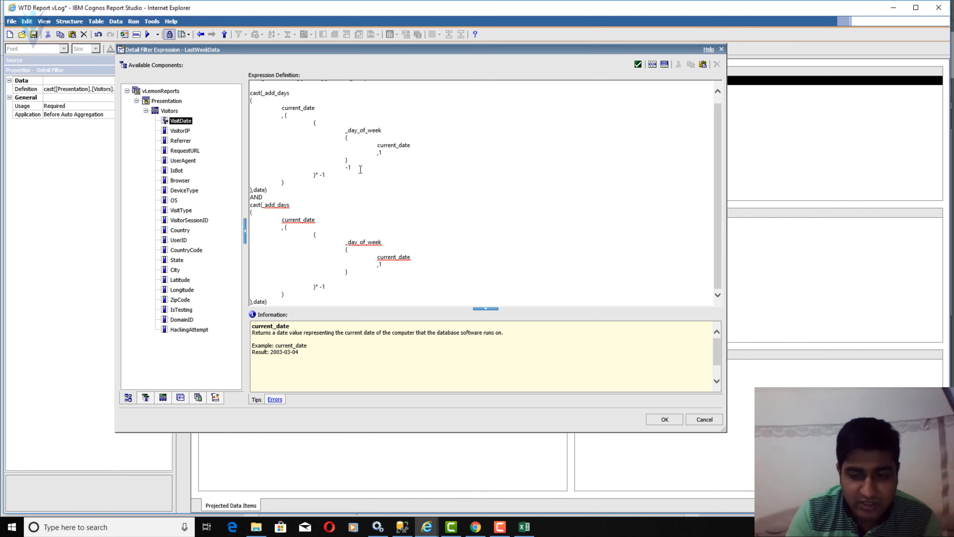
key("BackSpace")
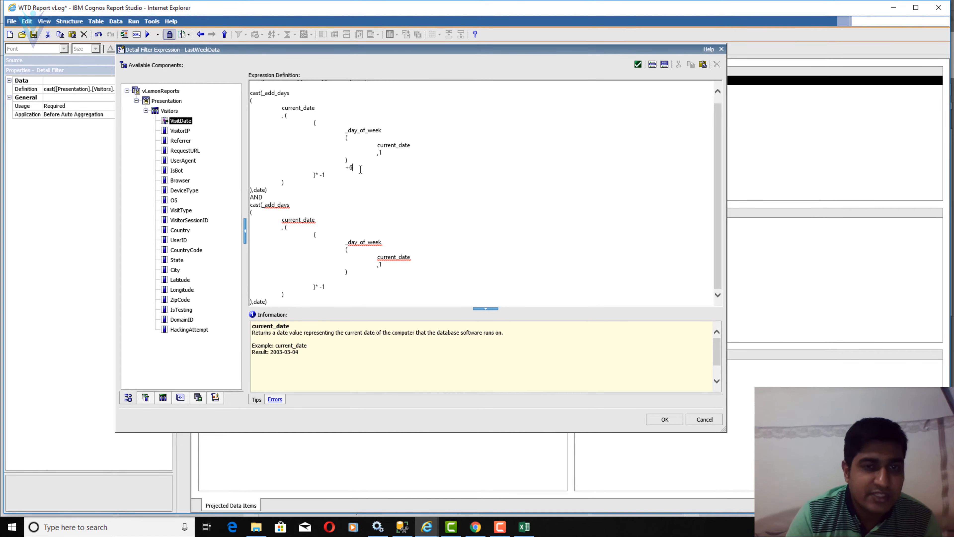
left_click(638, 64)
left_click_drag(251, 204, 451, 294)
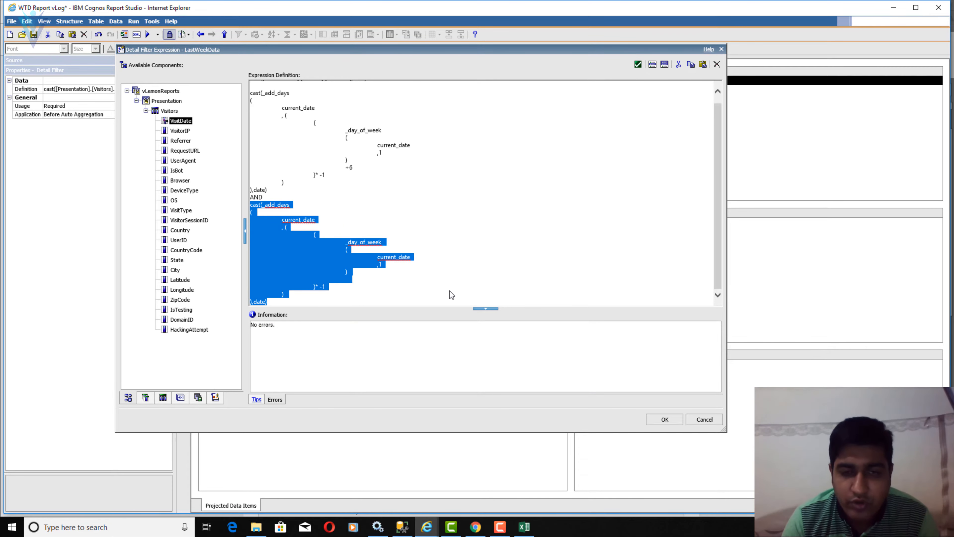
- Accept the LastWeekData filter expression and open the SampleQuery query
left_click(664, 419)
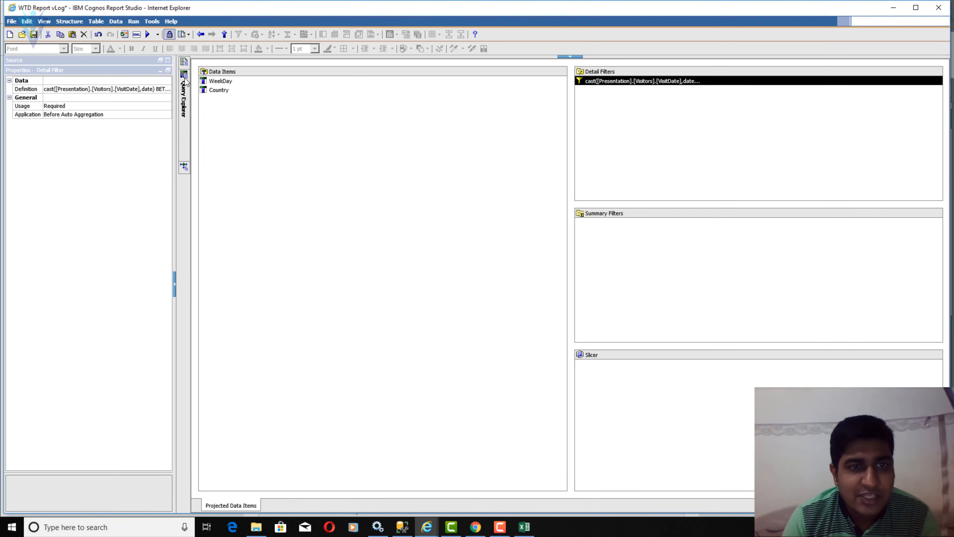
mouse_move(184, 63)
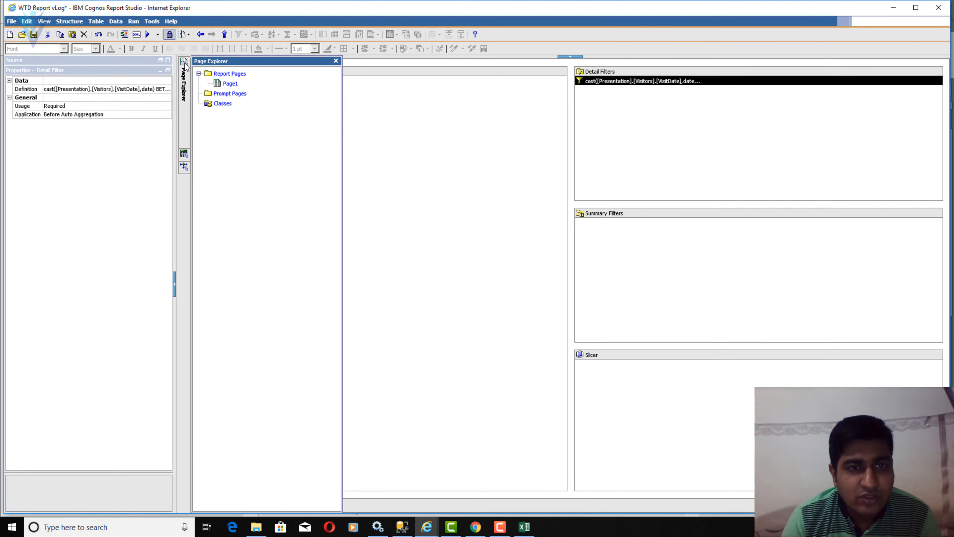
mouse_move(183, 150)
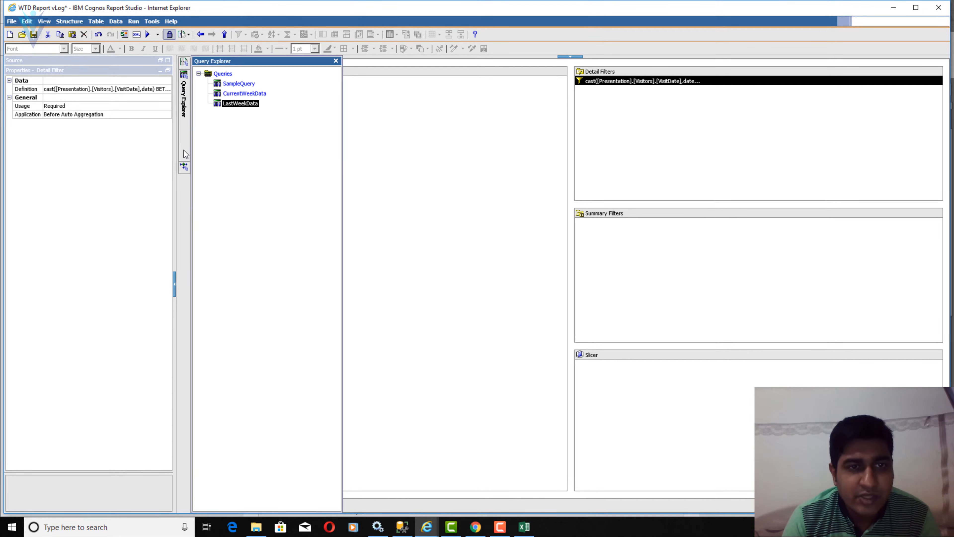
left_click(231, 85)
left_click(168, 61)
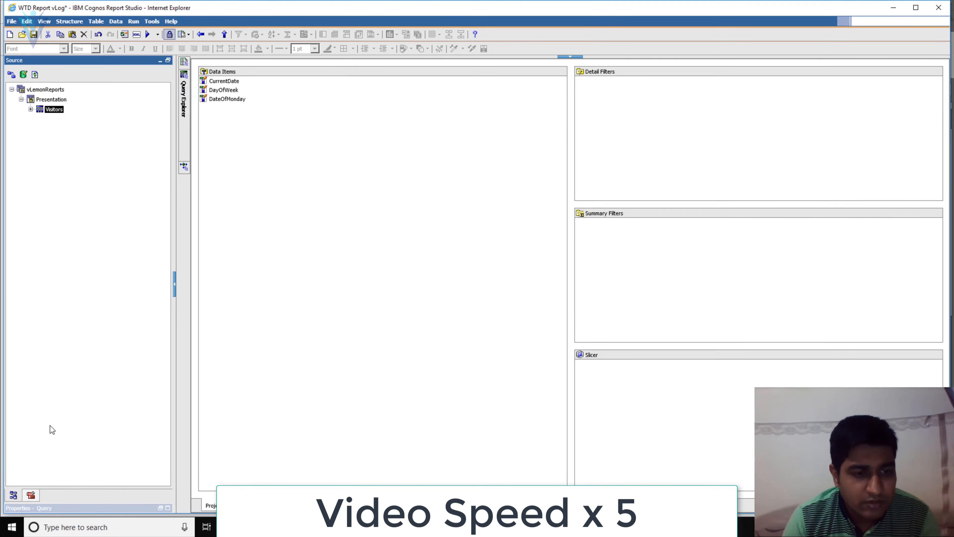
- Add a data item named DateofLastSunda to SampleQuery, using the copied cast(_add_days) block as its expression, and validate it
left_click(31, 495)
left_click_drag(32, 98, 319, 189)
type("DateofLastSunda")
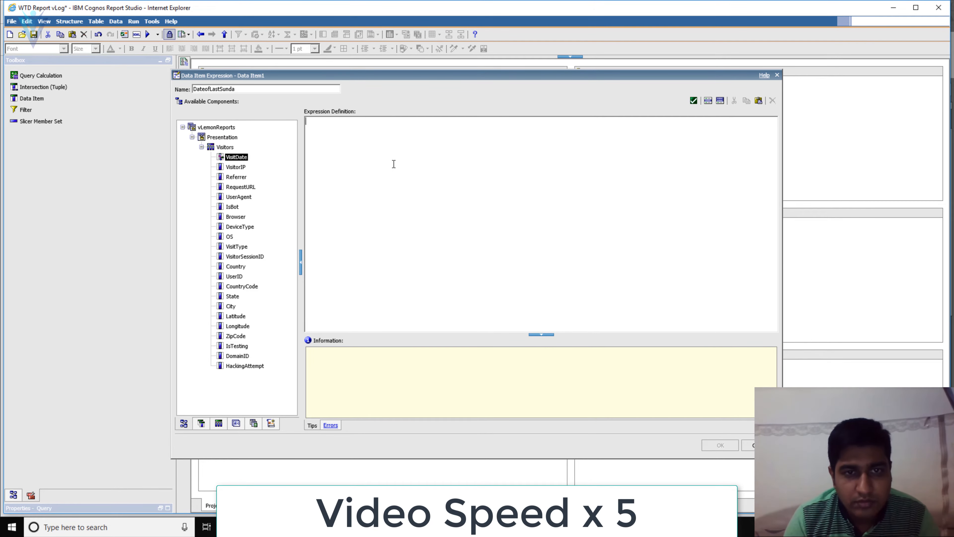
key("ctrl+v")
left_click(693, 100)
left_click(720, 445)
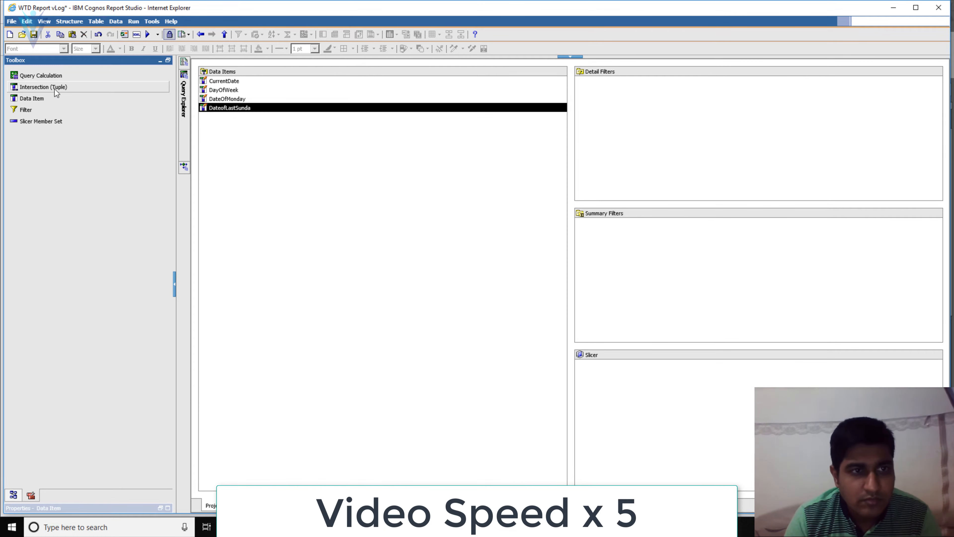
- Add a data item named DateofLastWeekMonday to SampleQuery with the cast(_add_days) expression and +6 after the _day_of_week function, and validate it
left_click_drag(32, 98, 289, 148)
triple_click(260, 89)
type("DateofLastWe")
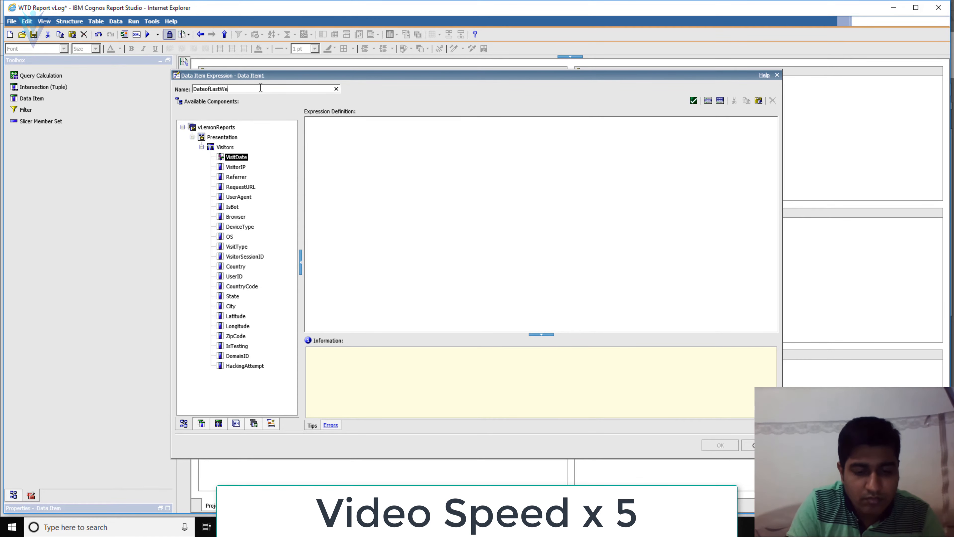
type("ekMonday")
left_click(372, 217)
type("cast(_add_days ( \tcurrent_date \t,( \t\t( \t\t\t_day_of_week \t\t\t( \t\t\t\tcurrent_date \t\t\t\t,1 \t\t\t) +6  \t\t)* -1 \t) ),date)")
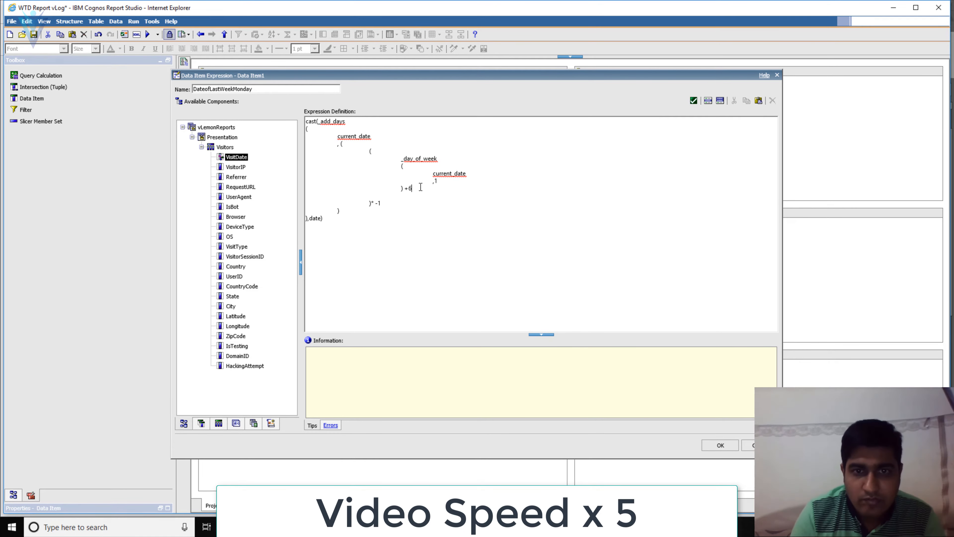
left_click(693, 101)
left_click(719, 445)
- View the tabular data of SampleQuery to check the calculated dates, and close the viewer
left_click(133, 21)
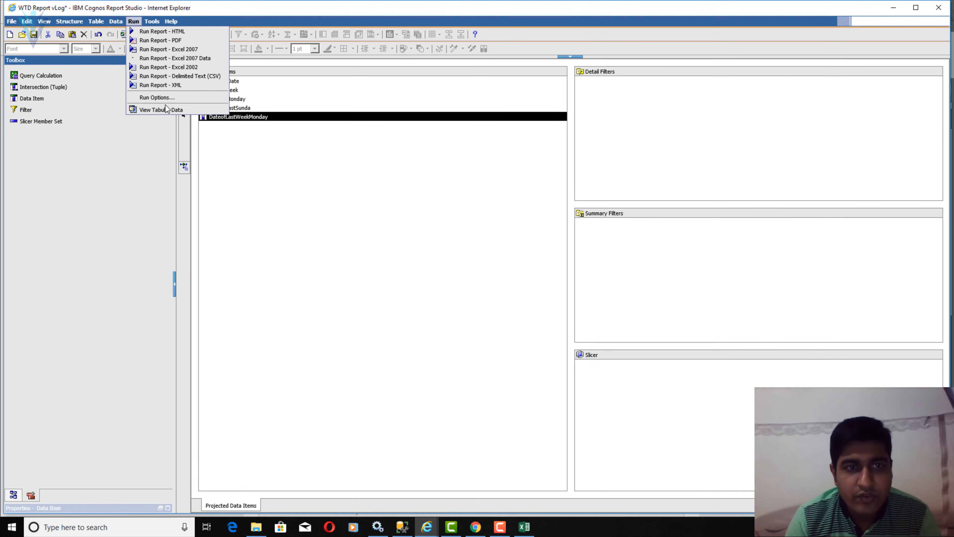
left_click(161, 109)
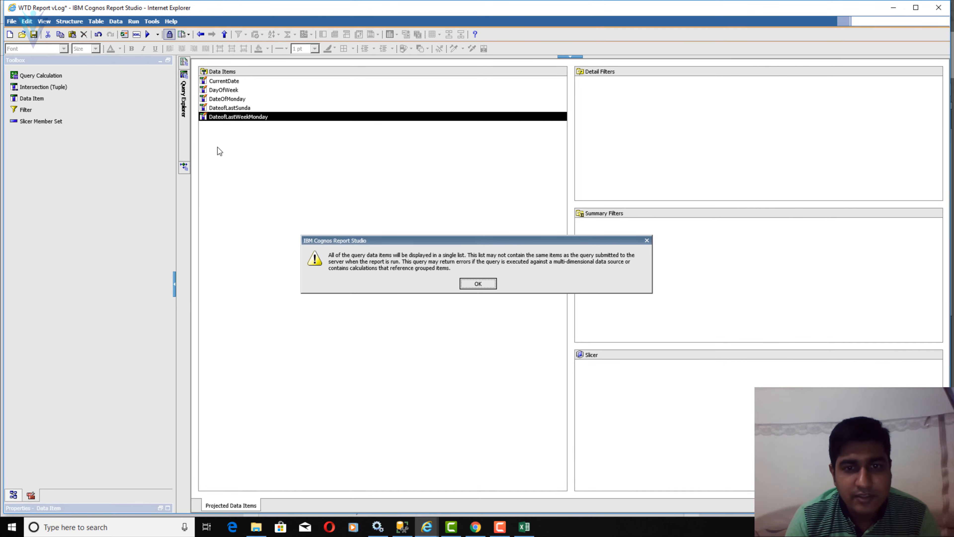
left_click(477, 284)
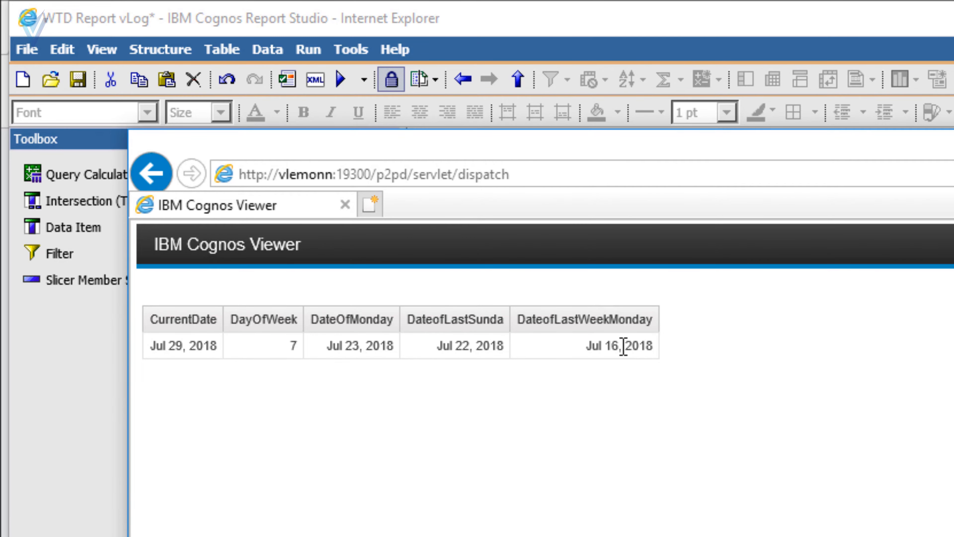
key("alt+F4")
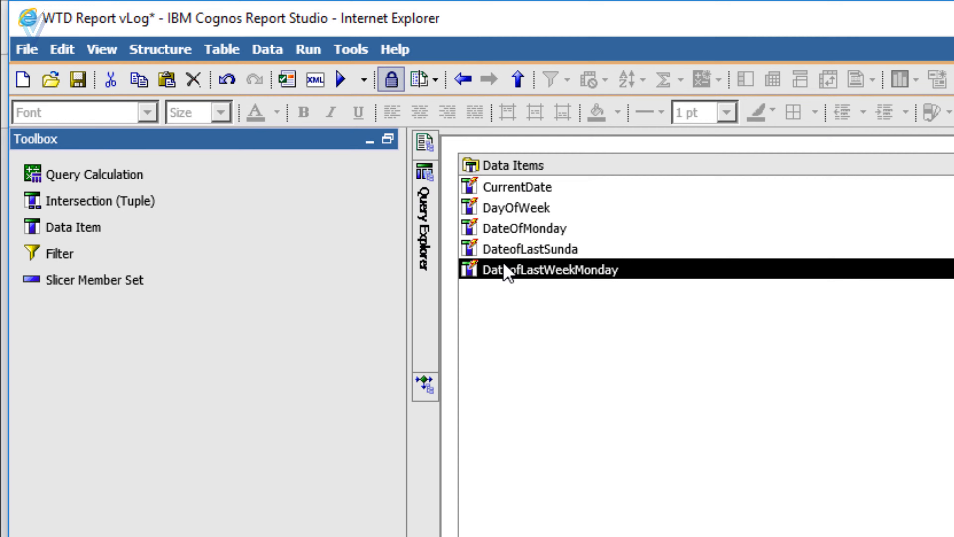
- Open the LastWeekData query and view its tabular data to check the visits per weekday, and close the viewer
left_click(432, 223)
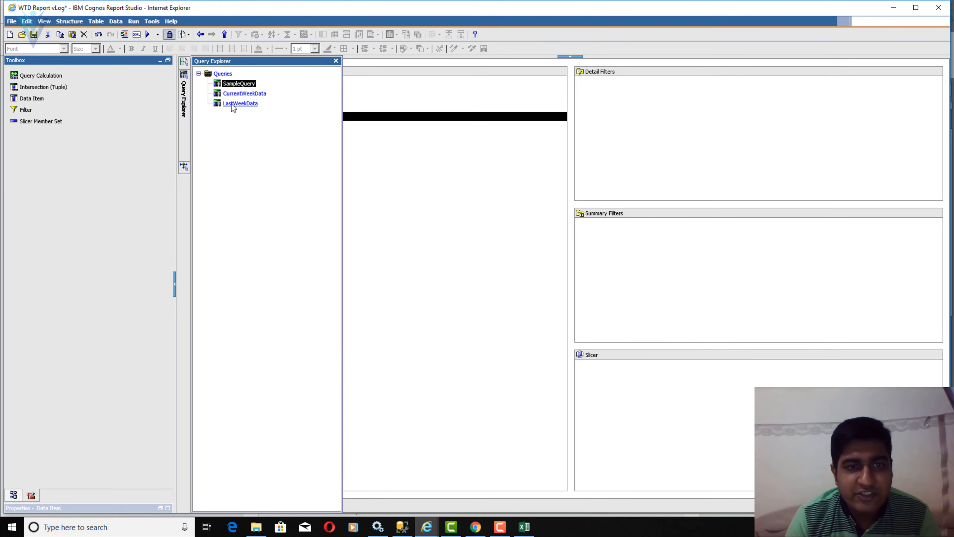
left_click(233, 104)
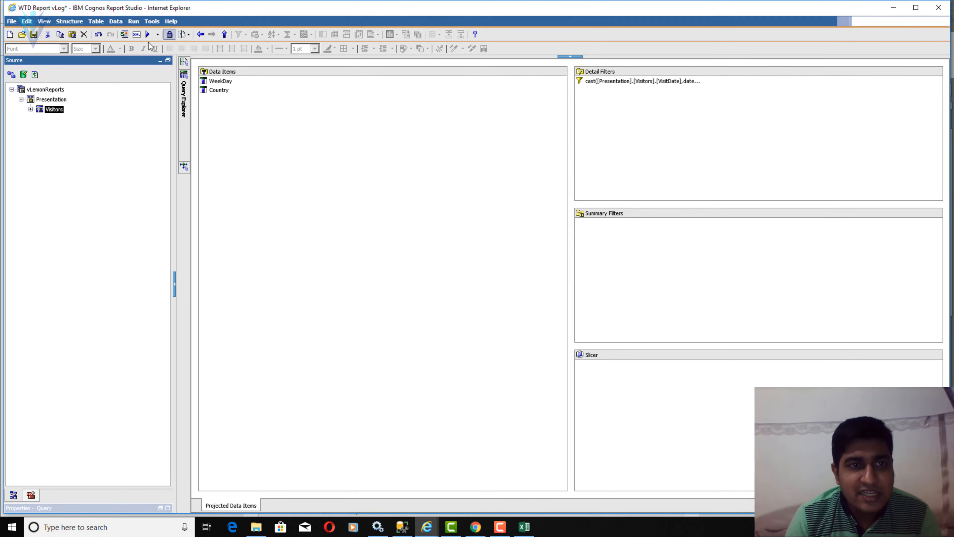
left_click(133, 21)
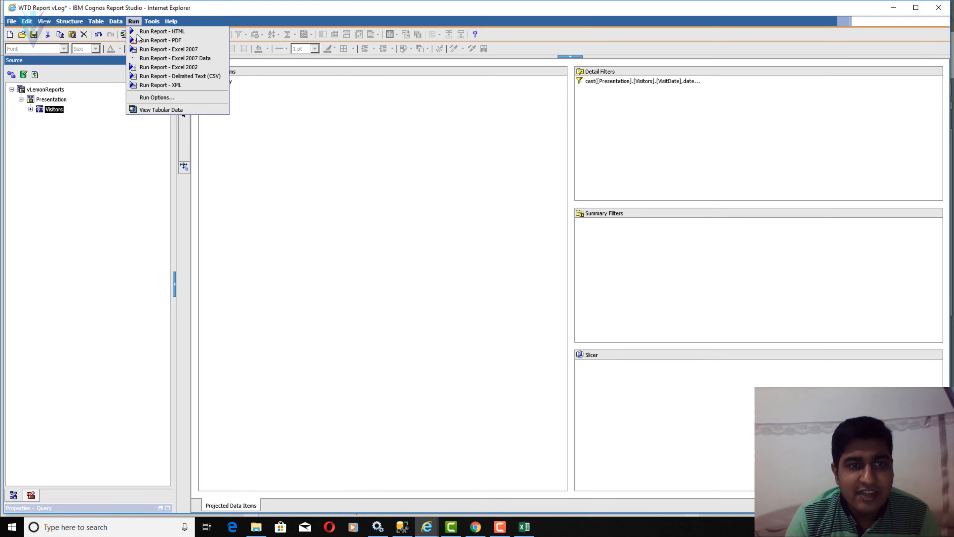
left_click(161, 111)
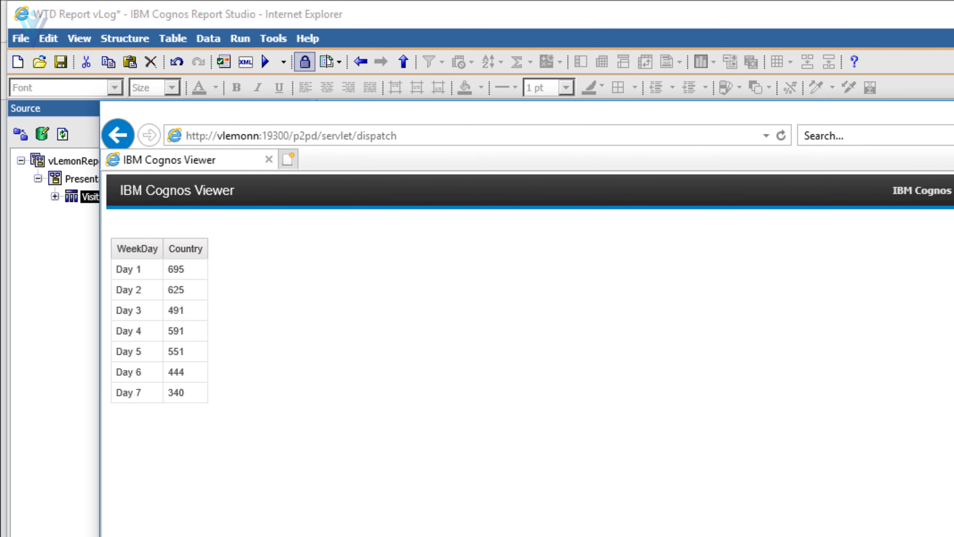
key("alt+F4")
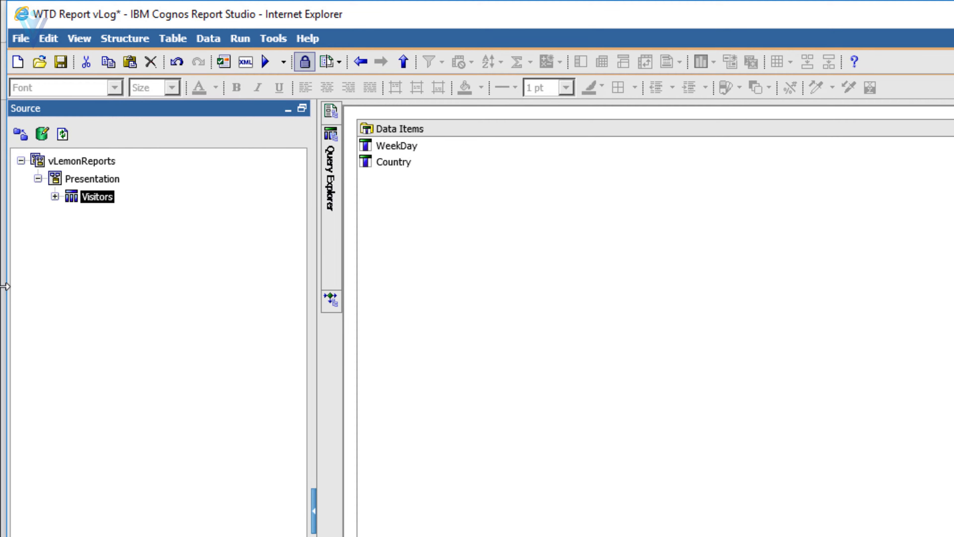
- Add a data item named Week to LastWeekData with the expression 'Last Week', and validate it
left_click(49, 535)
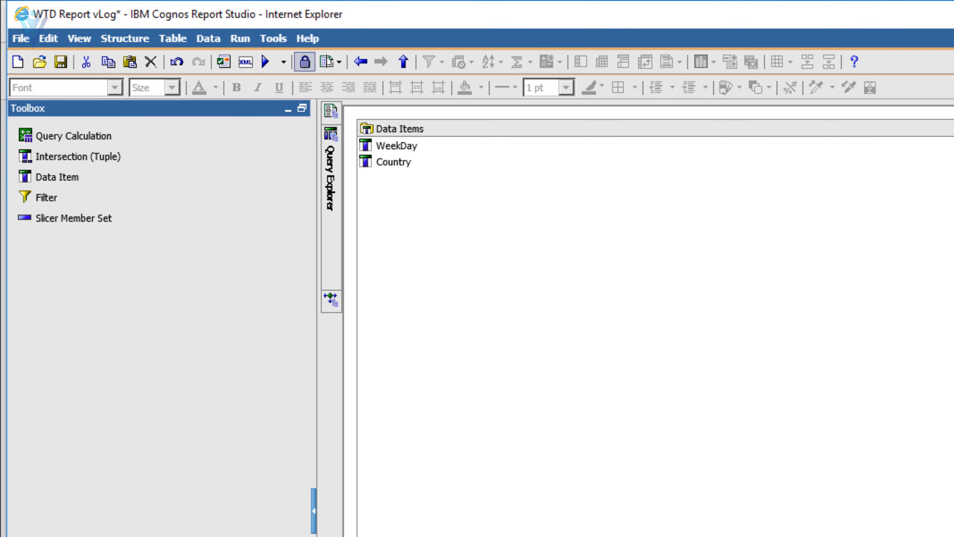
left_click(84, 180)
left_click_drag(84, 180, 447, 292)
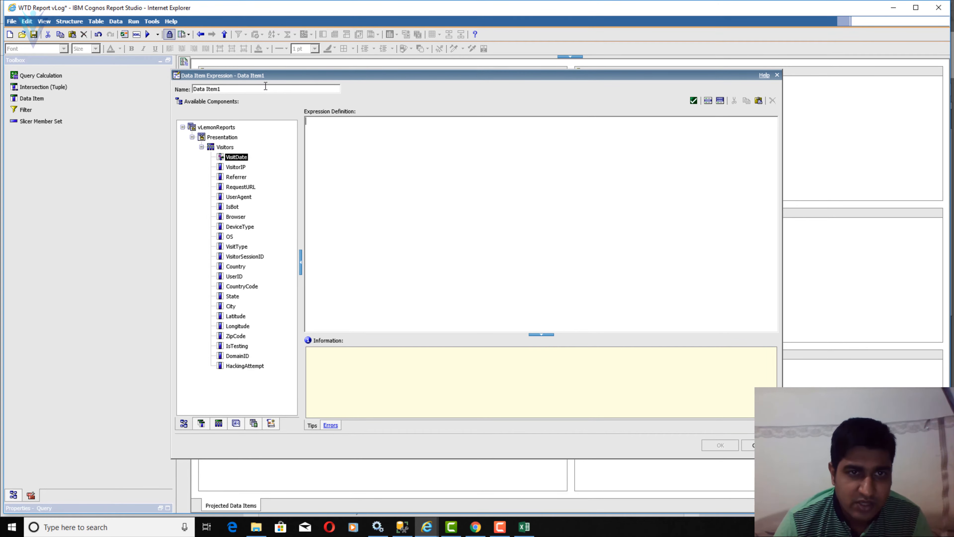
type("Week")
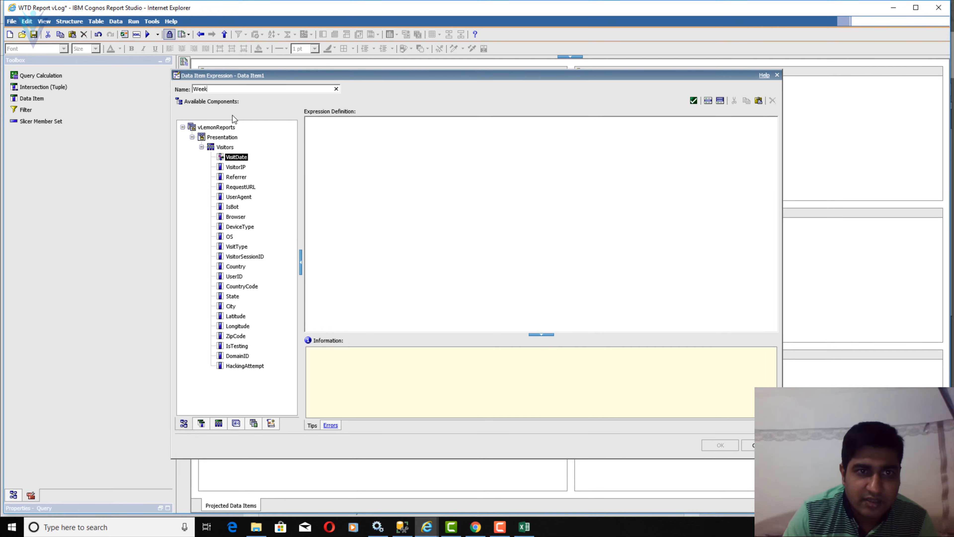
left_click(330, 161)
type("\"")
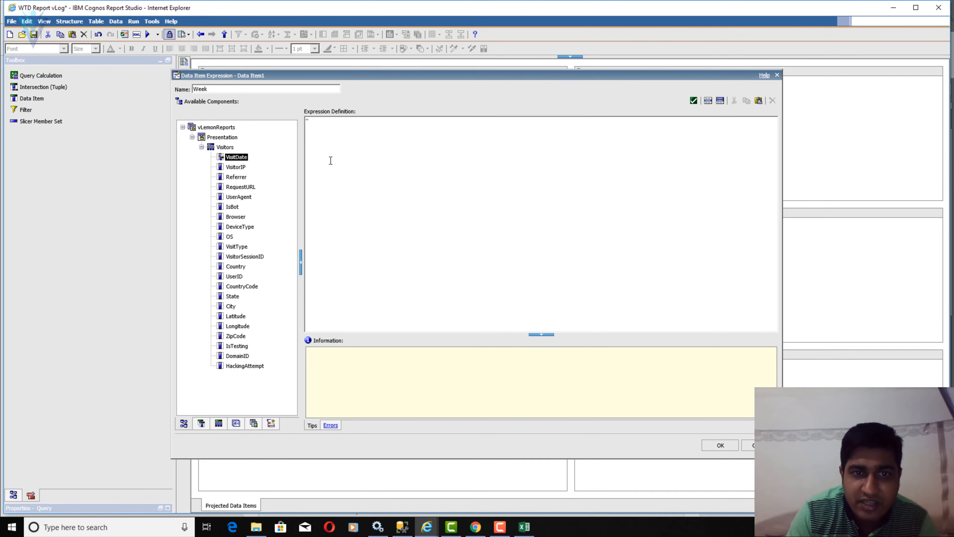
type("L")
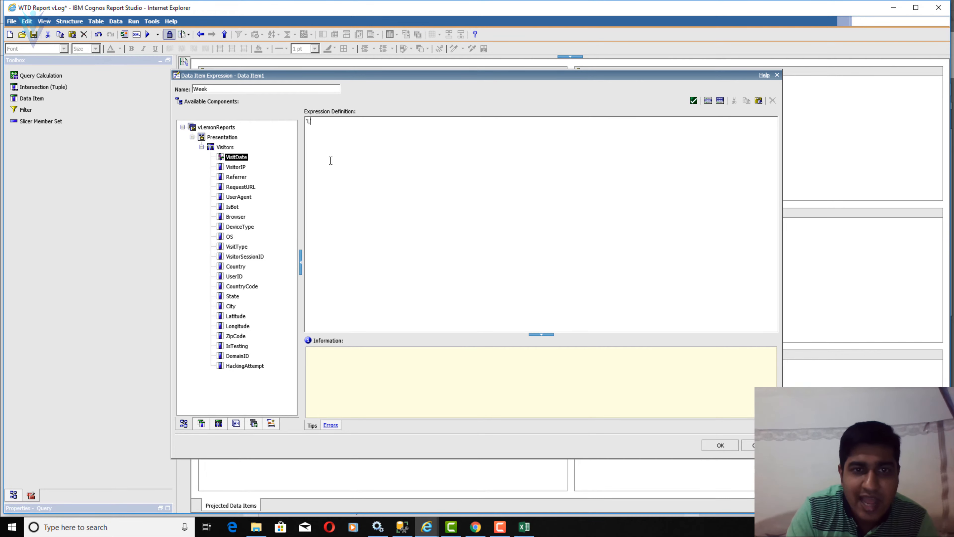
type("ast'")
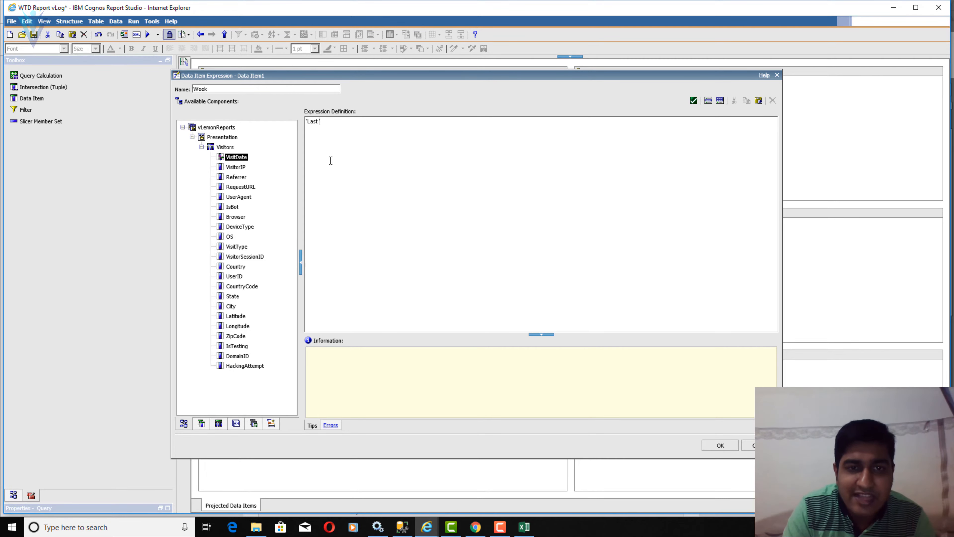
type("We")
type("'")
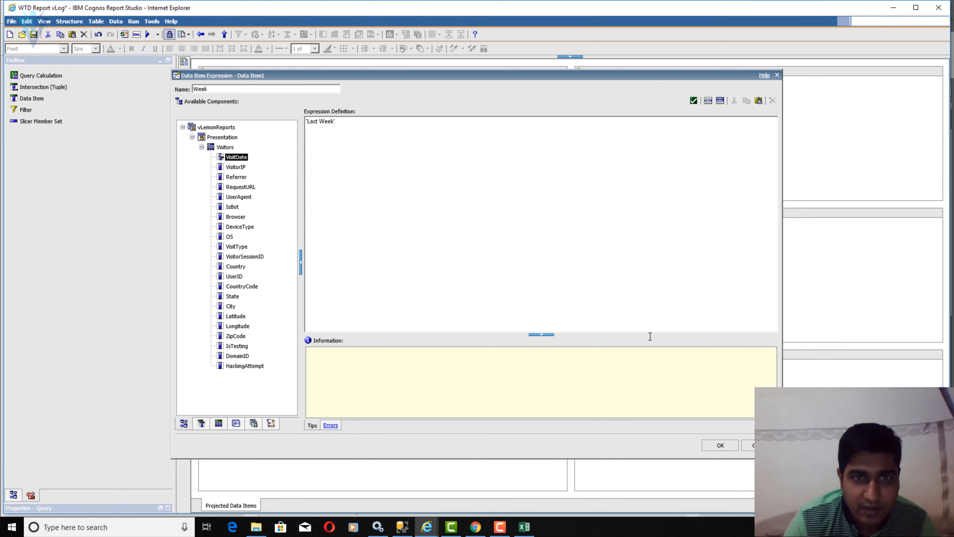
left_click(694, 101)
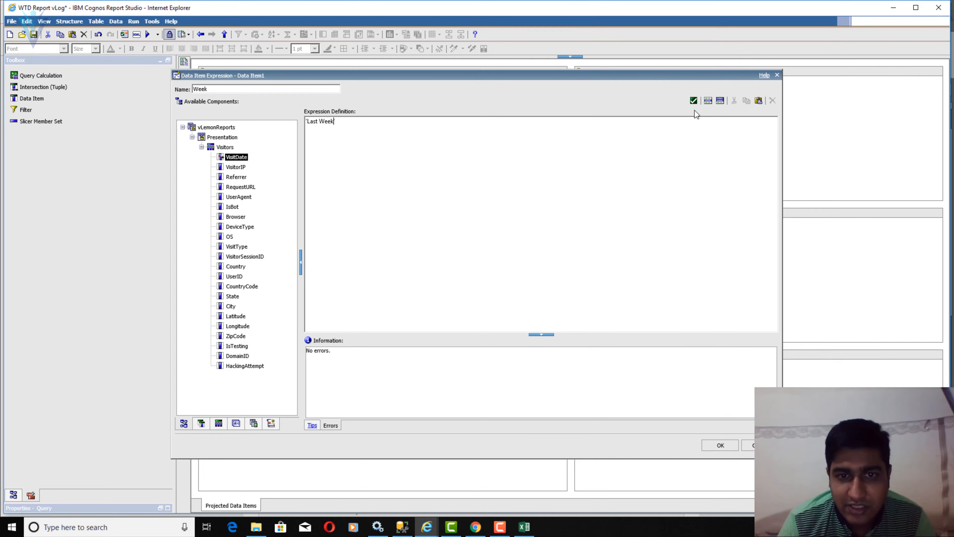
left_click(716, 444)
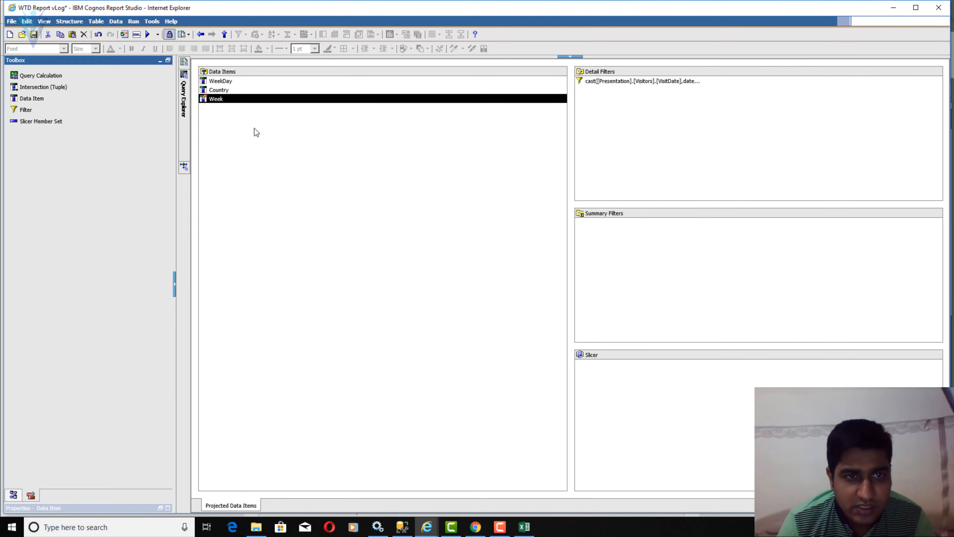
- Open the CurrentWeekData query
mouse_move(188, 124)
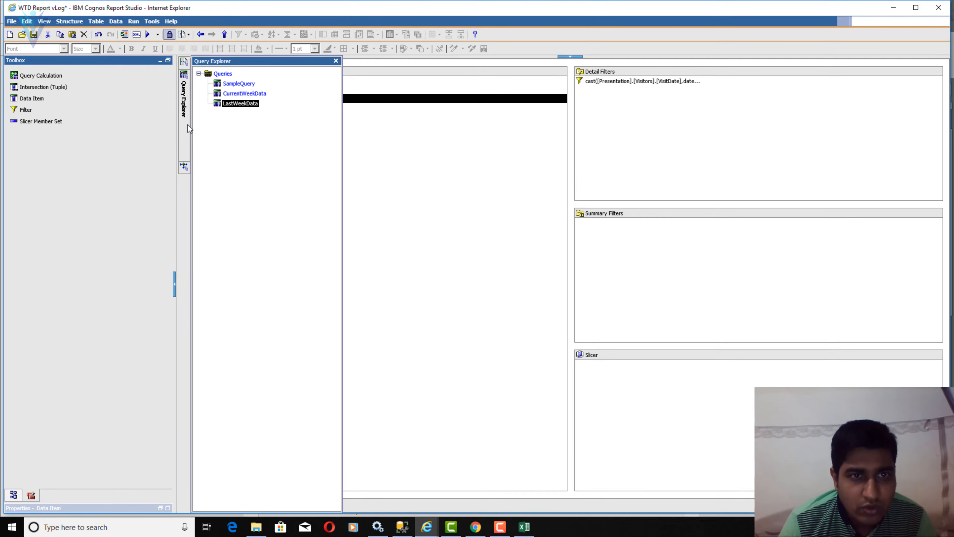
left_click(232, 95)
left_click(294, 191)
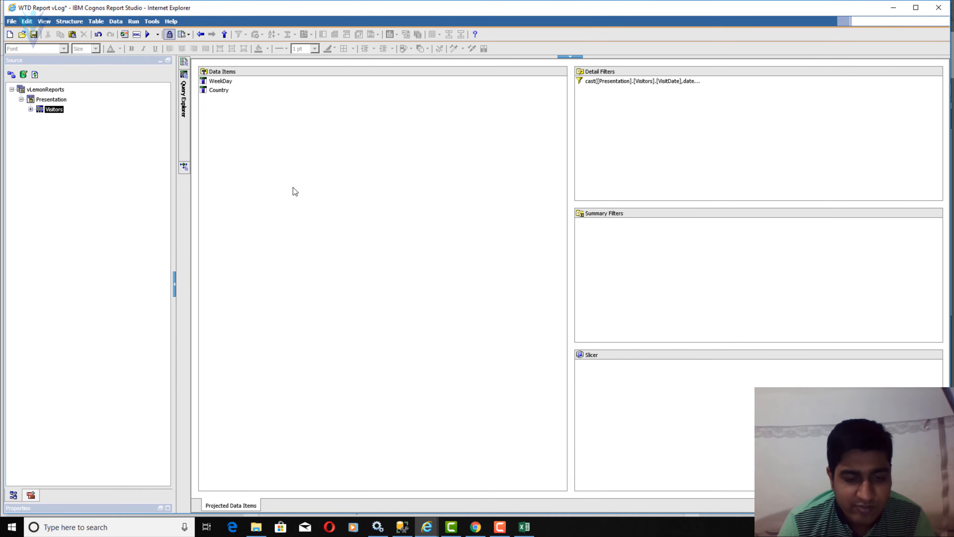
- Try to paste the clipboard content into the data items of CurrentWeekData
key("ctrl+v")
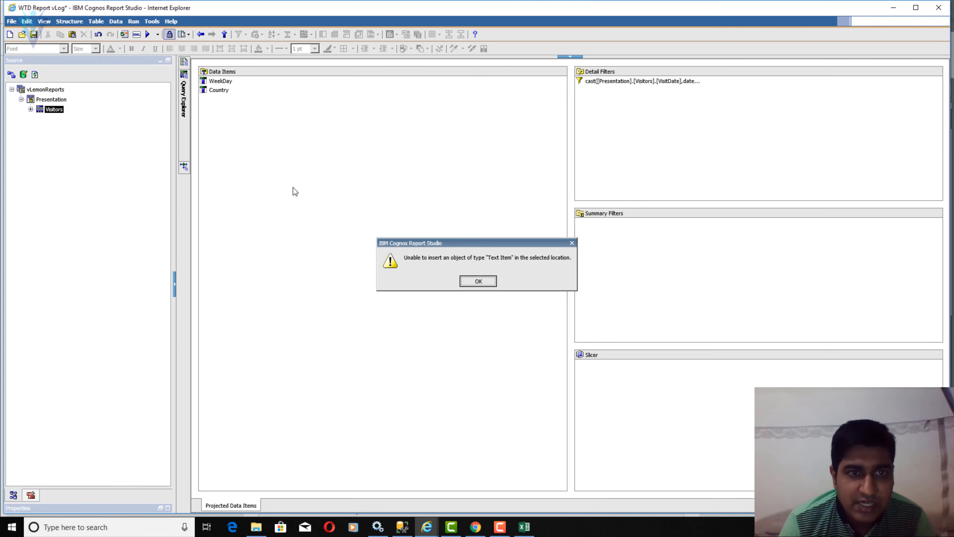
left_click(477, 281)
right_click(352, 221)
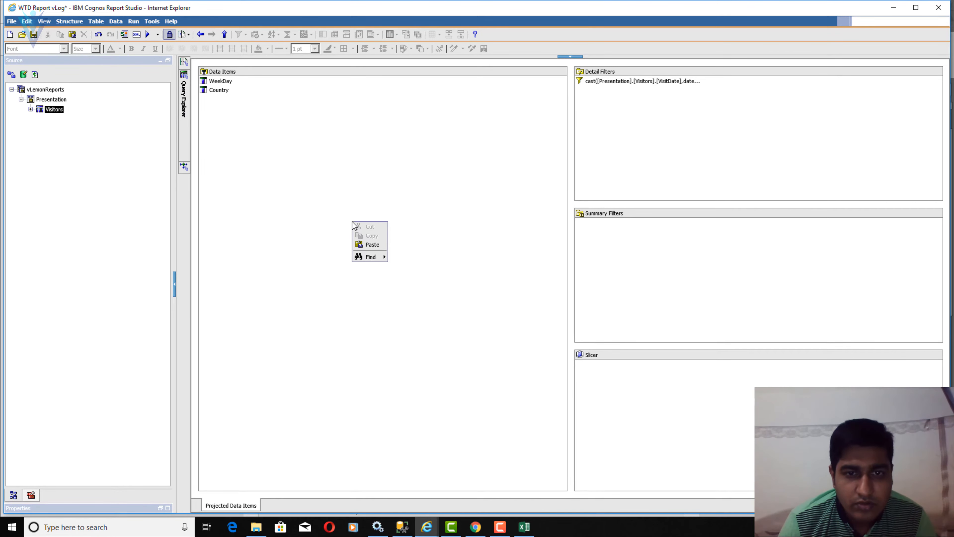
left_click(370, 245)
left_click(475, 280)
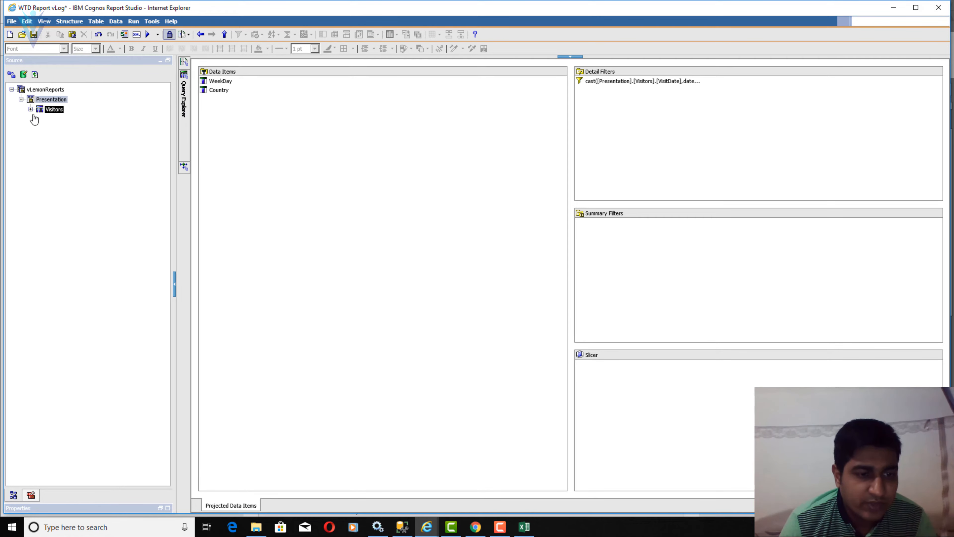
- Add a data item named Week to CurrentWeekData with the expression 'Current Week', and validate it
left_click(31, 494)
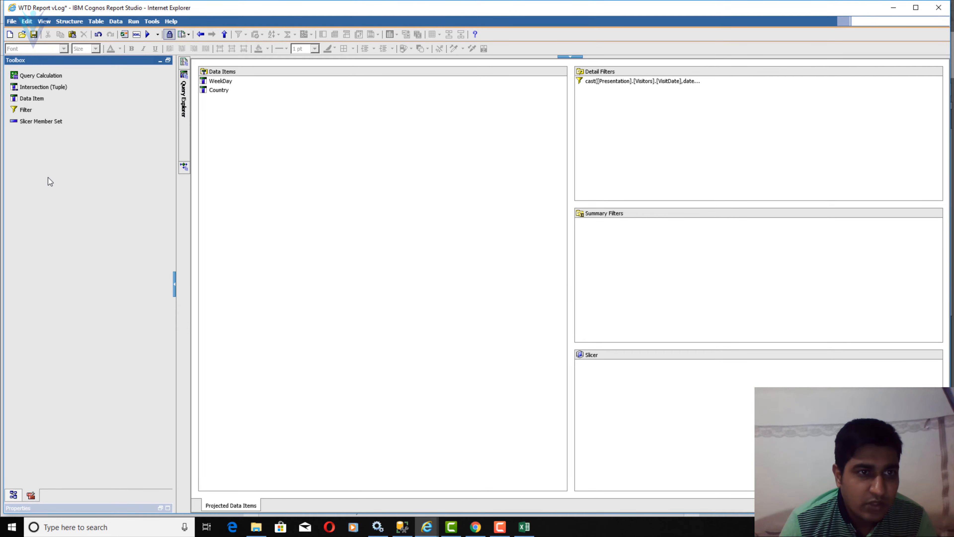
left_click_drag(32, 98, 279, 159)
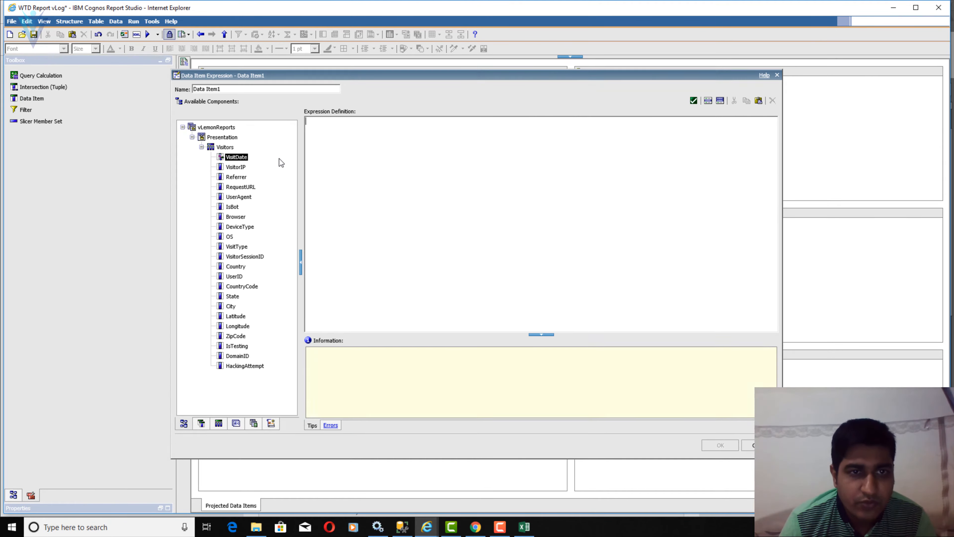
left_click_drag(269, 91, 192, 89)
type("Week")
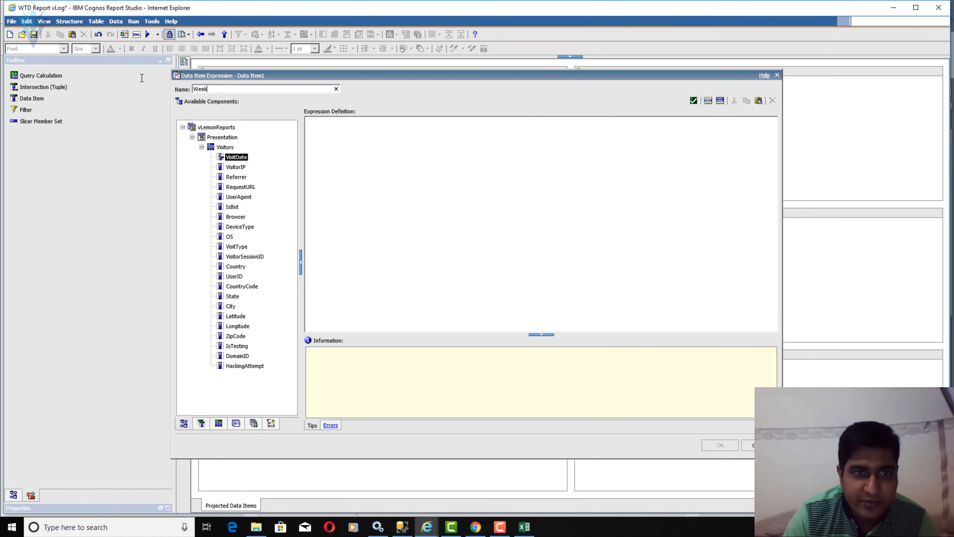
left_click(434, 169)
type("'")
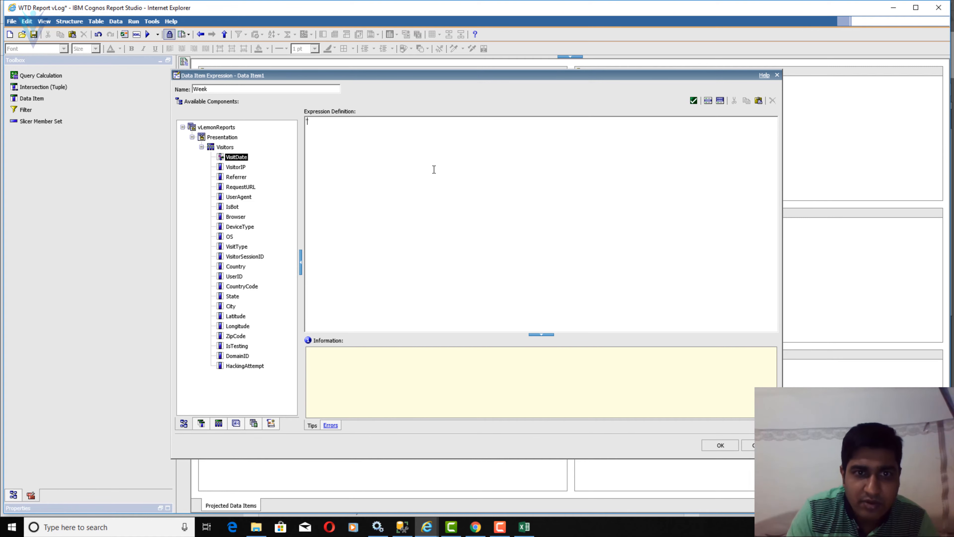
type("Curre")
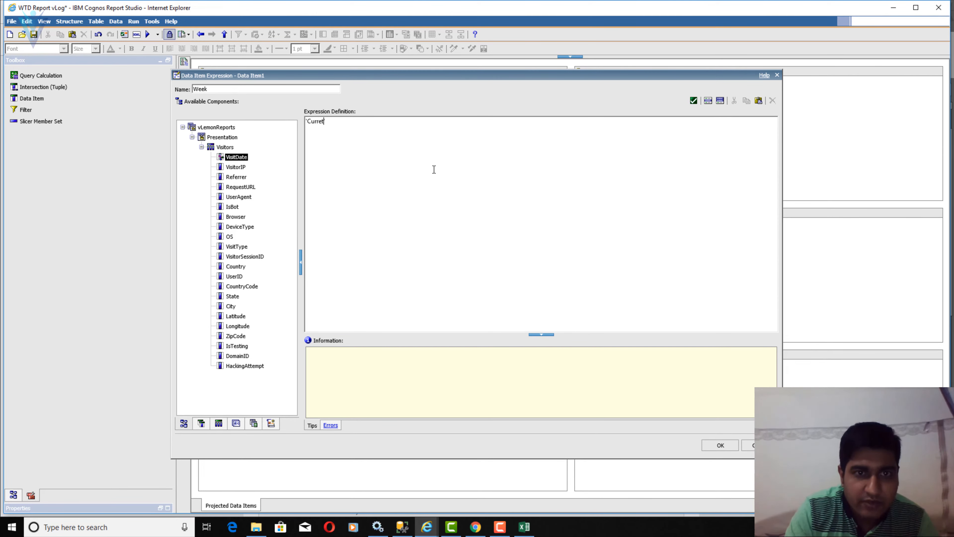
type("nt Week")
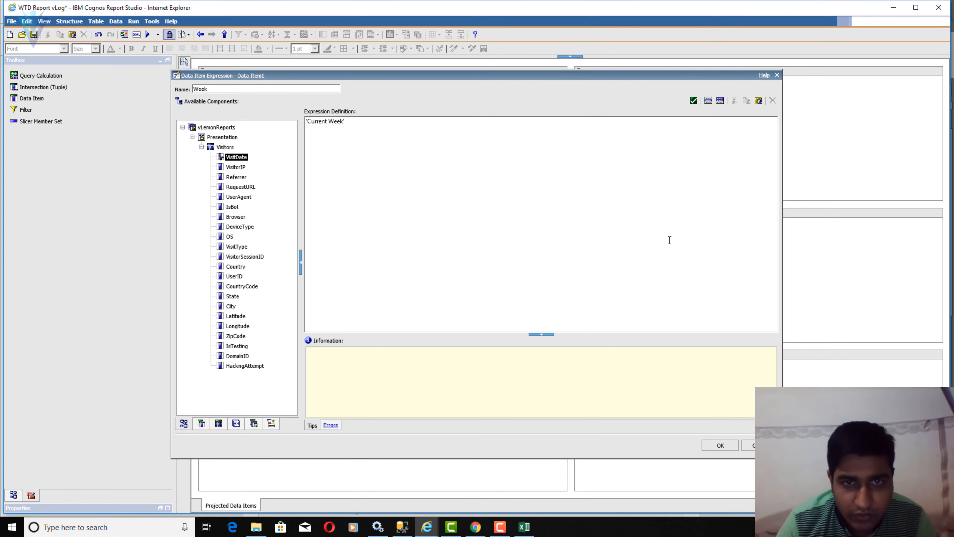
left_click(693, 101)
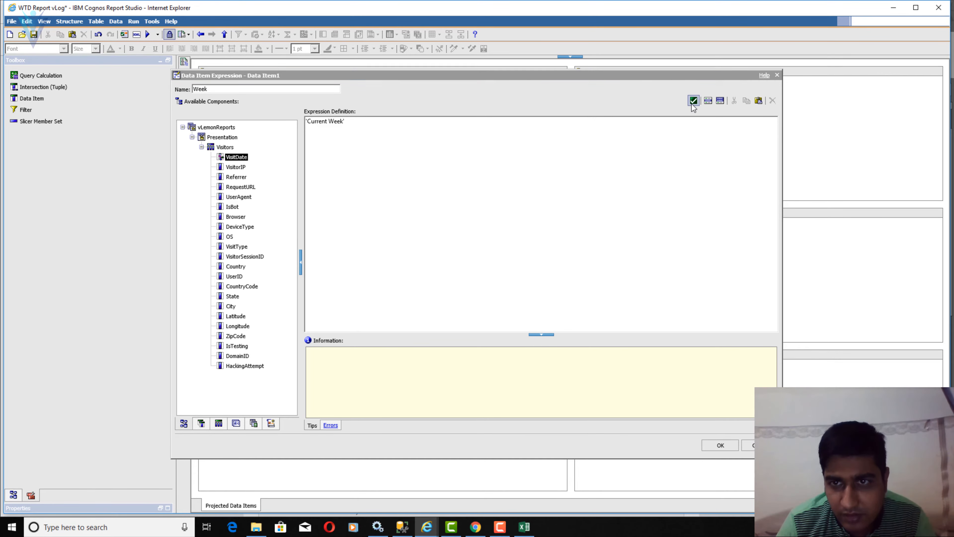
left_click(706, 444)
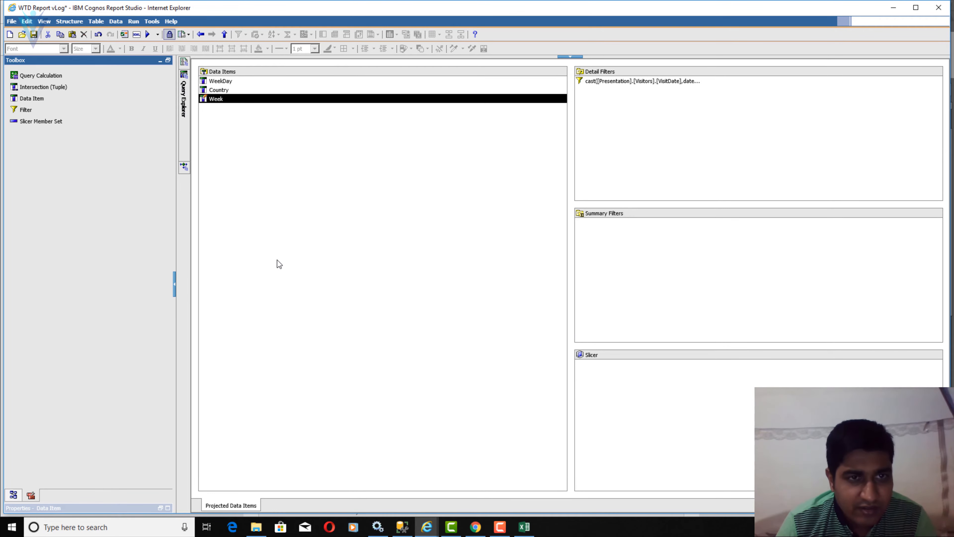
- Add a new query alongside the existing queries and name it Visitors
mouse_move(181, 119)
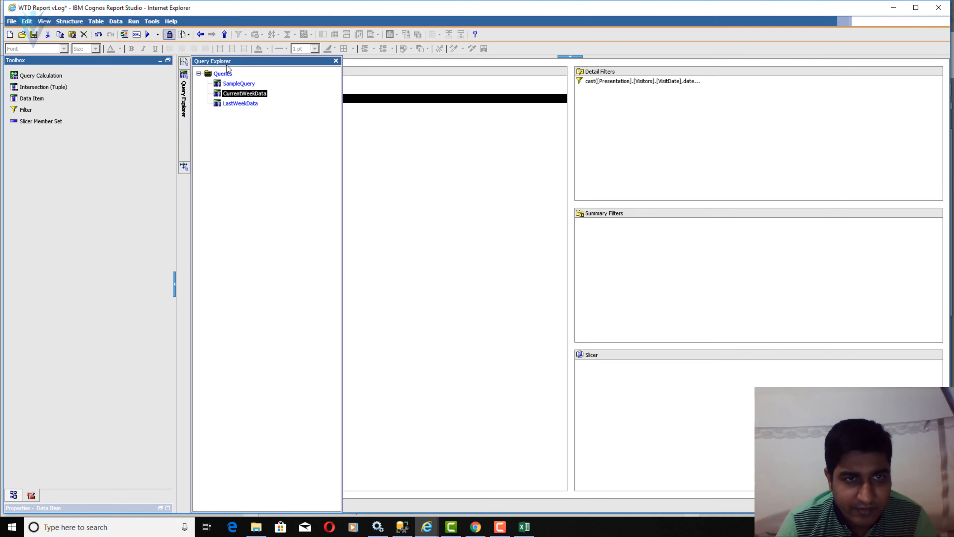
left_click(226, 76)
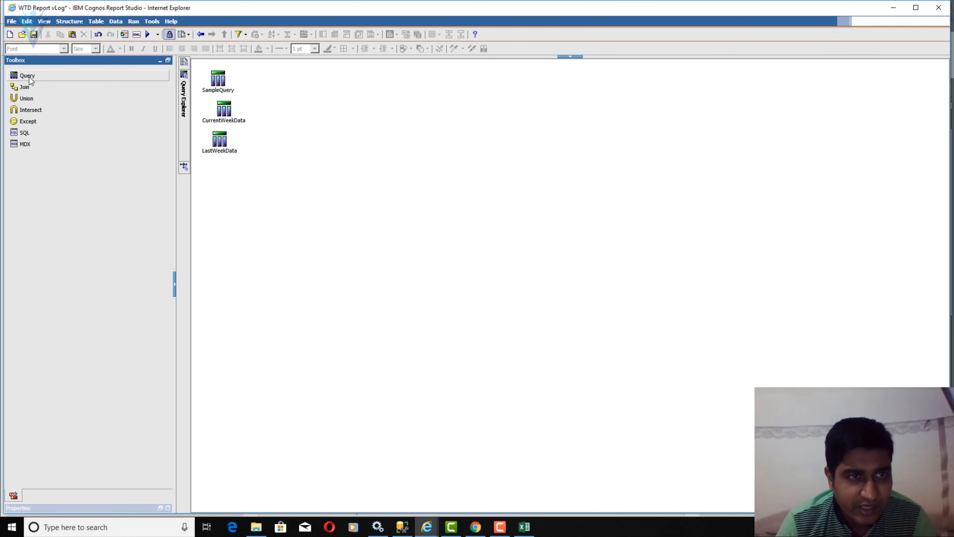
left_click_drag(27, 76, 303, 240)
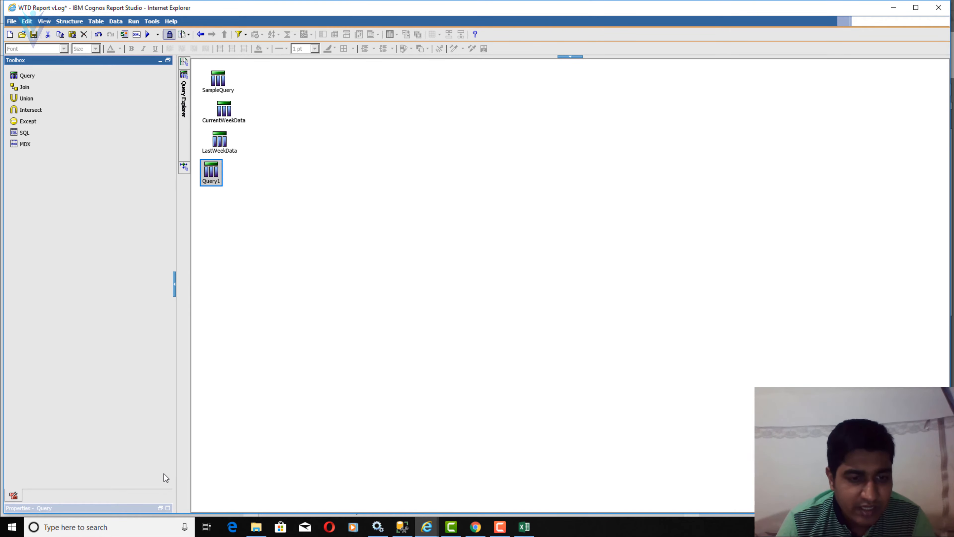
left_click(168, 508)
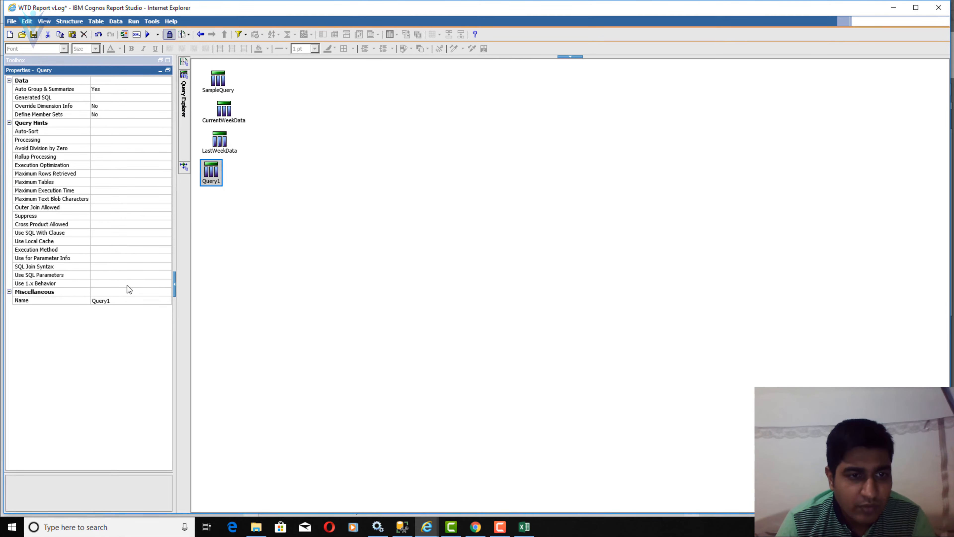
left_click(131, 300)
type("VIsi")
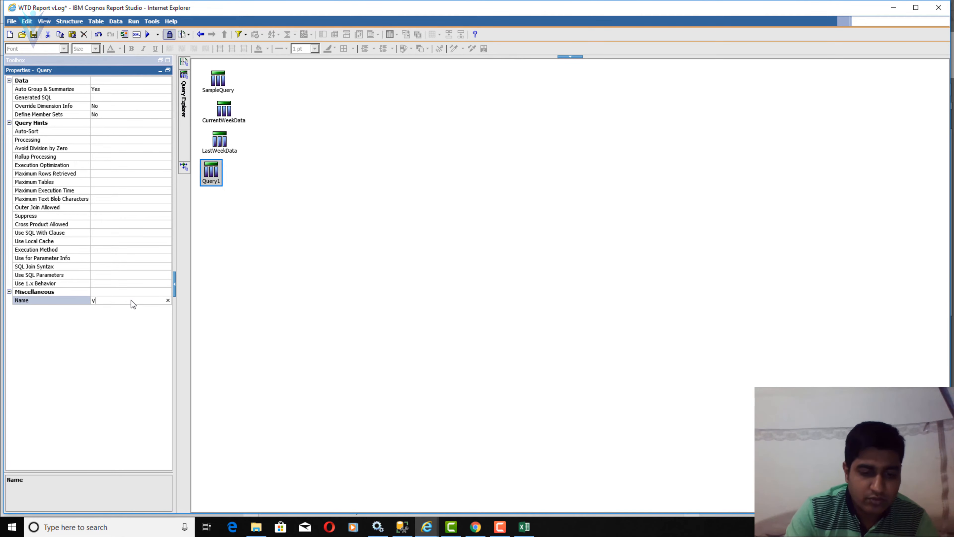
key("BackSpace")
key("BackSpace")
key("BackSpace")
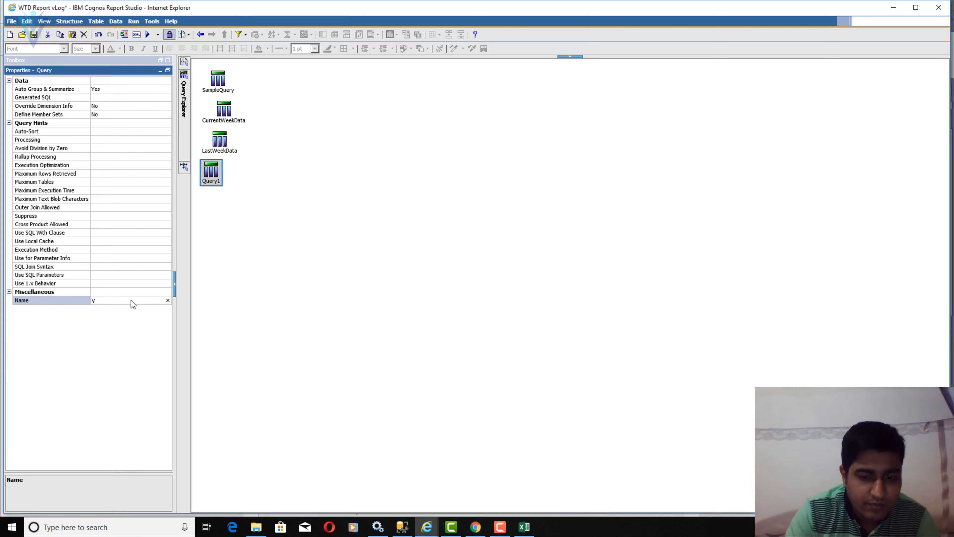
type("isit")
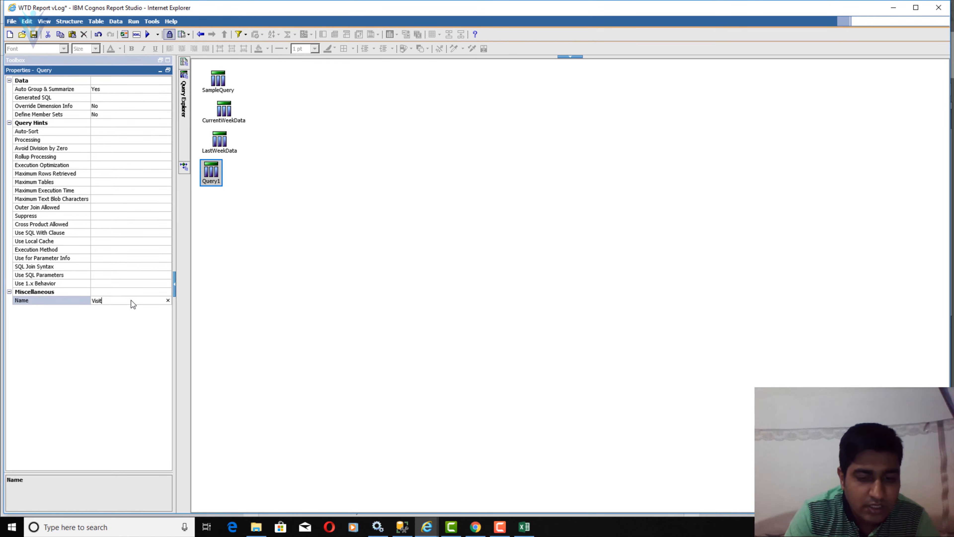
type("ors")
key("Return")
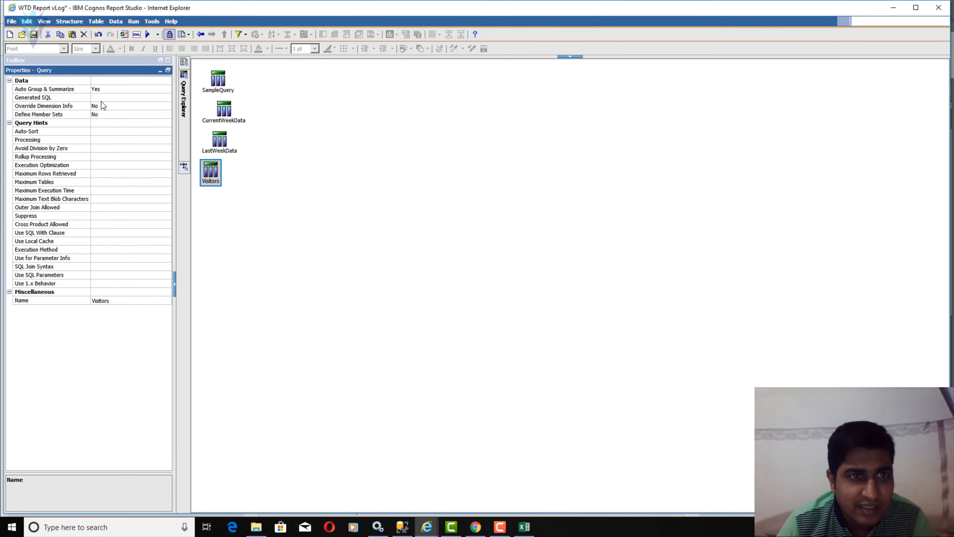
- Attach a union to the Visitors query with CurrentWeekData and LastWeekData as its two inputs, and save the report
left_click(168, 60)
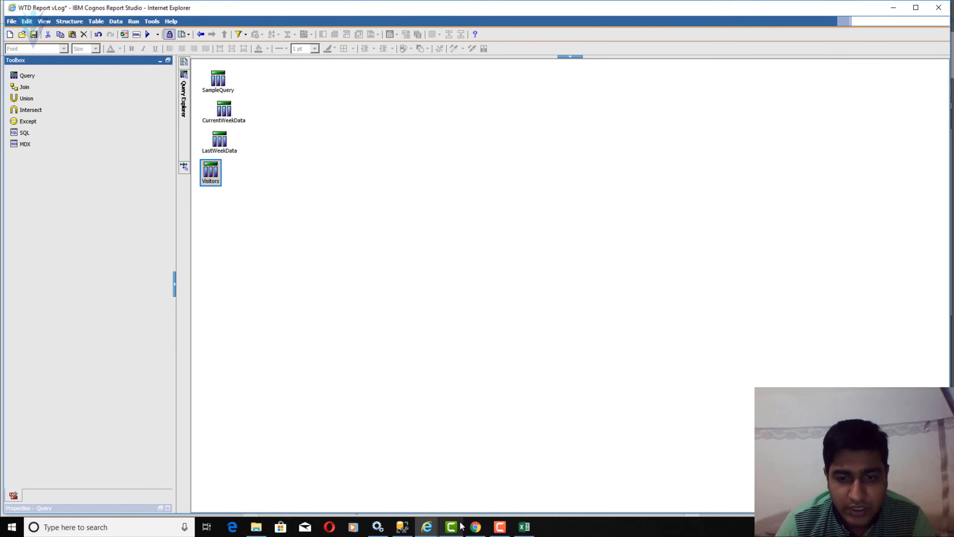
left_click(493, 528)
left_click(493, 528)
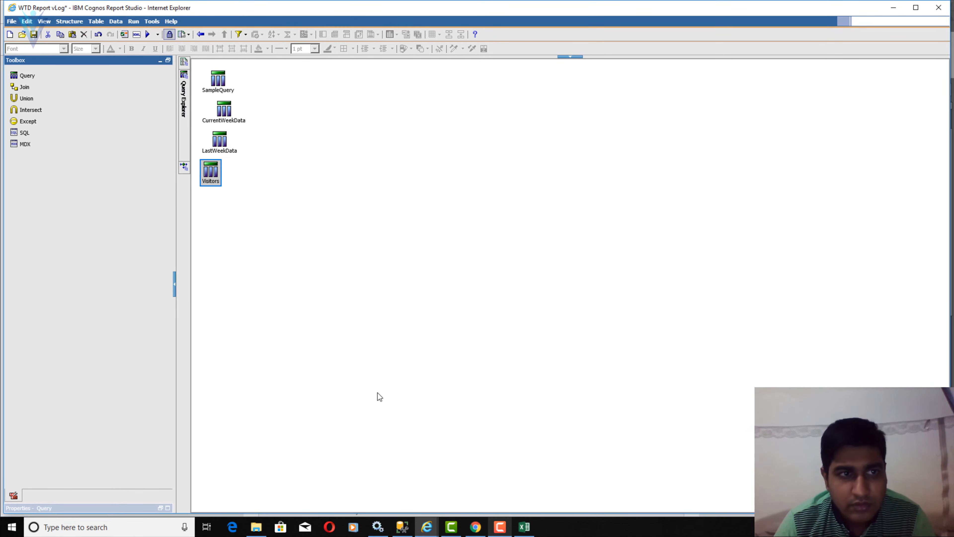
left_click_drag(31, 97, 221, 168)
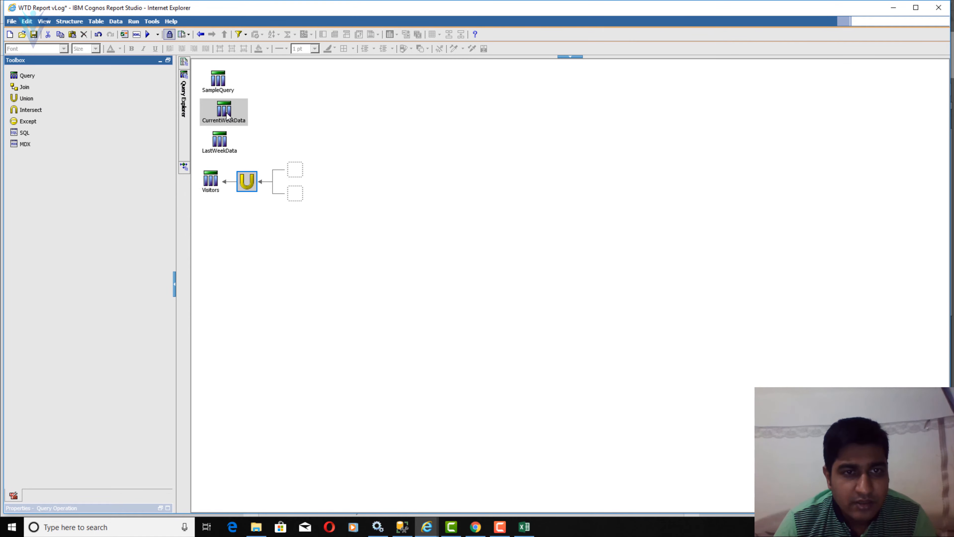
left_click_drag(224, 110, 285, 169)
left_click_drag(220, 140, 296, 195)
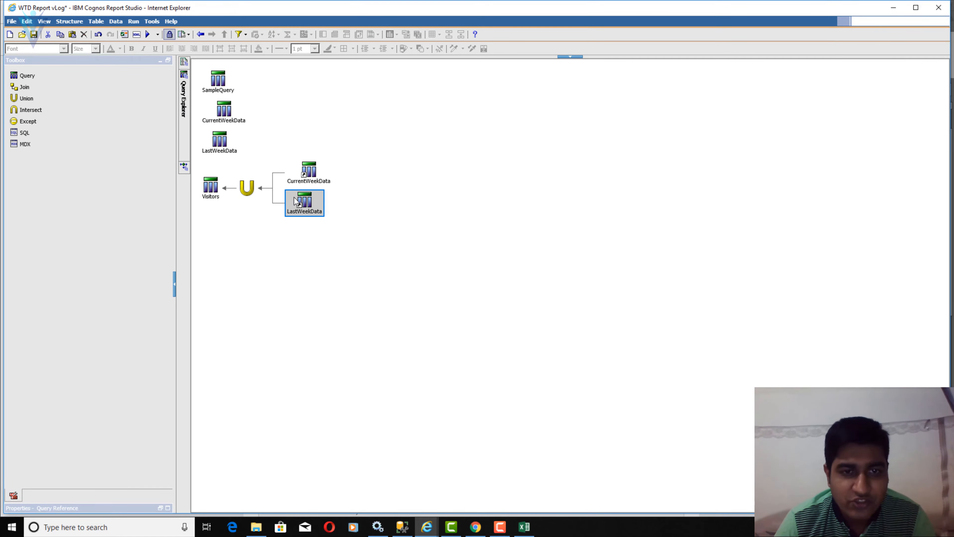
left_click(33, 35)
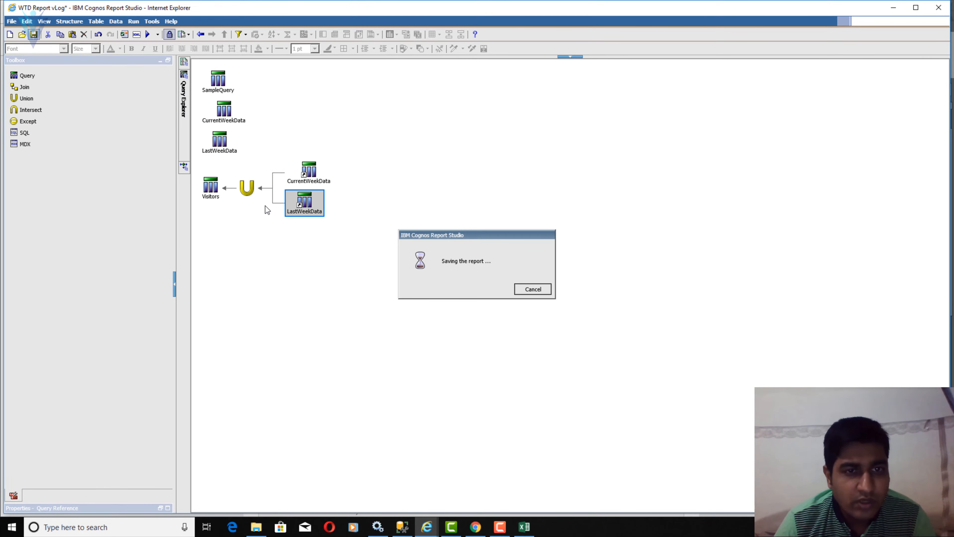
- Open the Visitors query and add WeekDay, Country and Week from the union as its data items
double_click(216, 191)
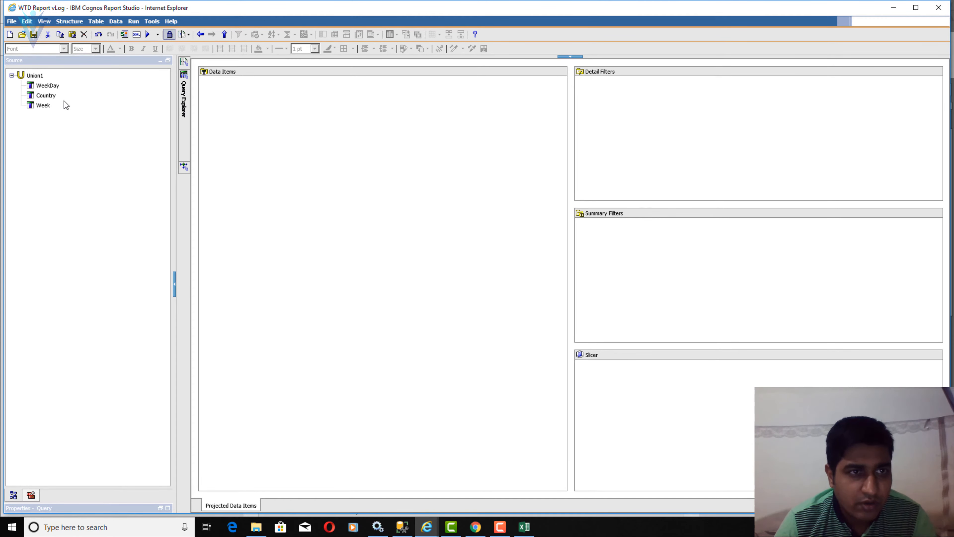
left_click(48, 86)
left_click(45, 106, "shift")
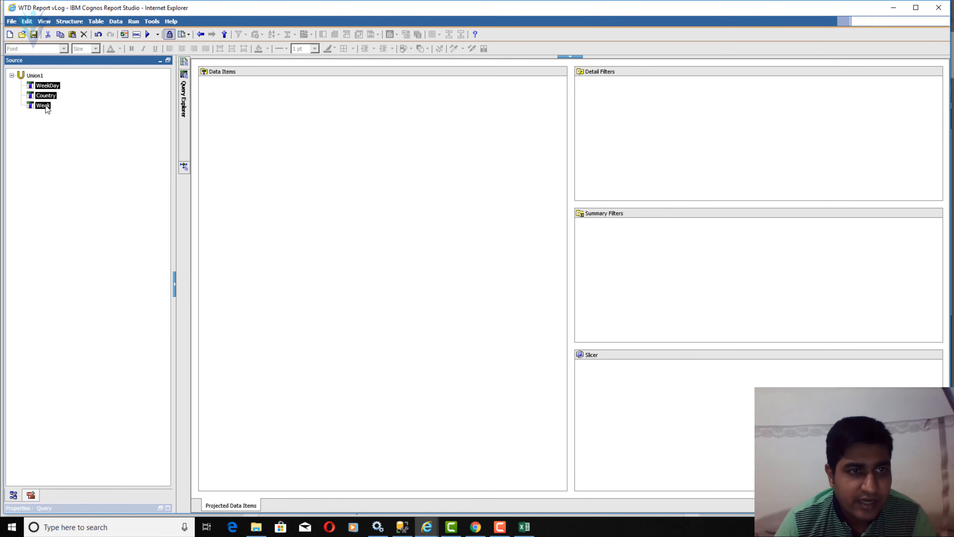
left_click_drag(46, 105, 297, 152)
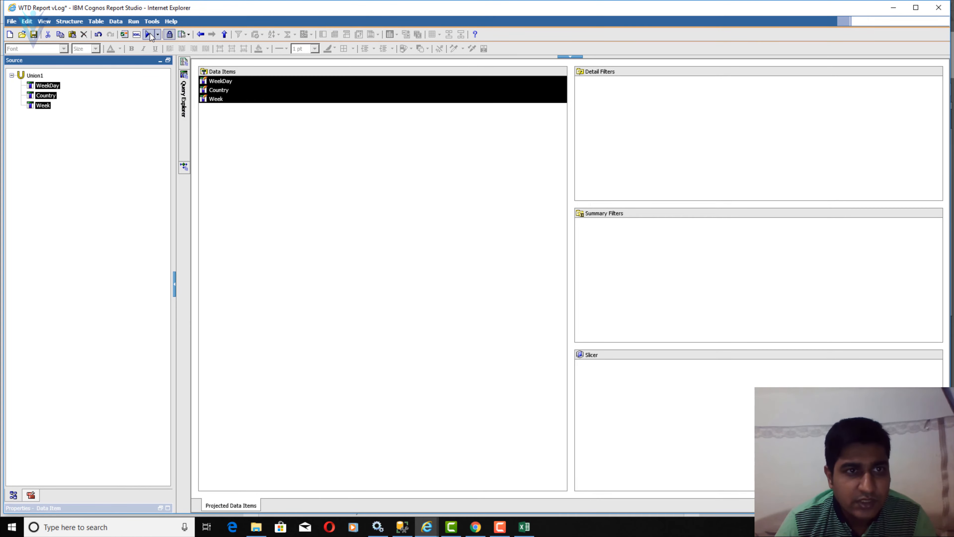
- View the tabular data of the Visitors query to check the visits per weekday for both weeks
left_click(131, 23)
left_click(165, 109)
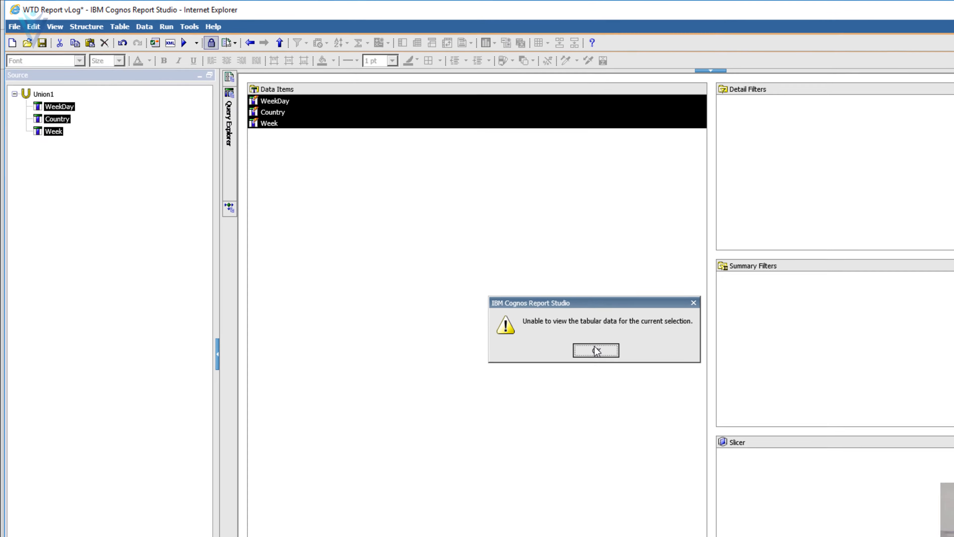
left_click(479, 279)
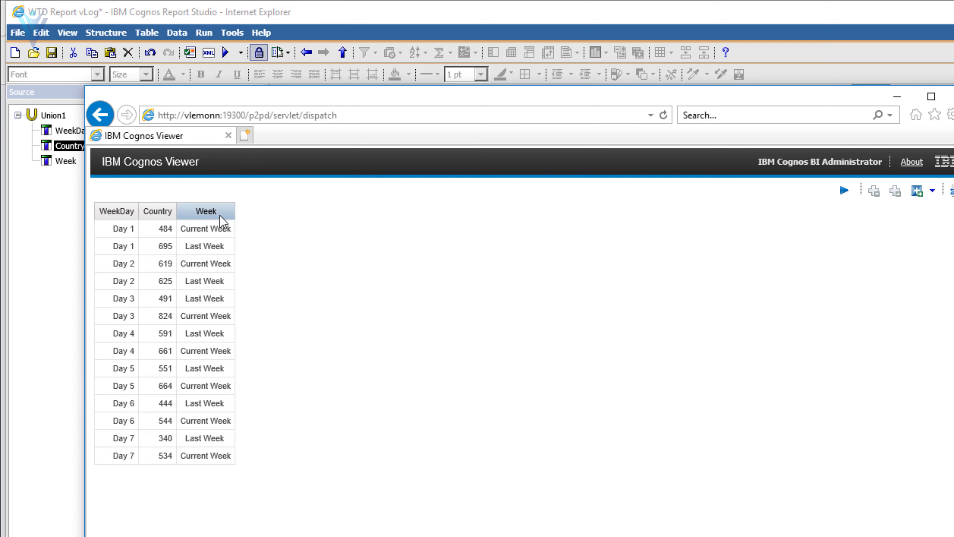
left_click(221, 228)
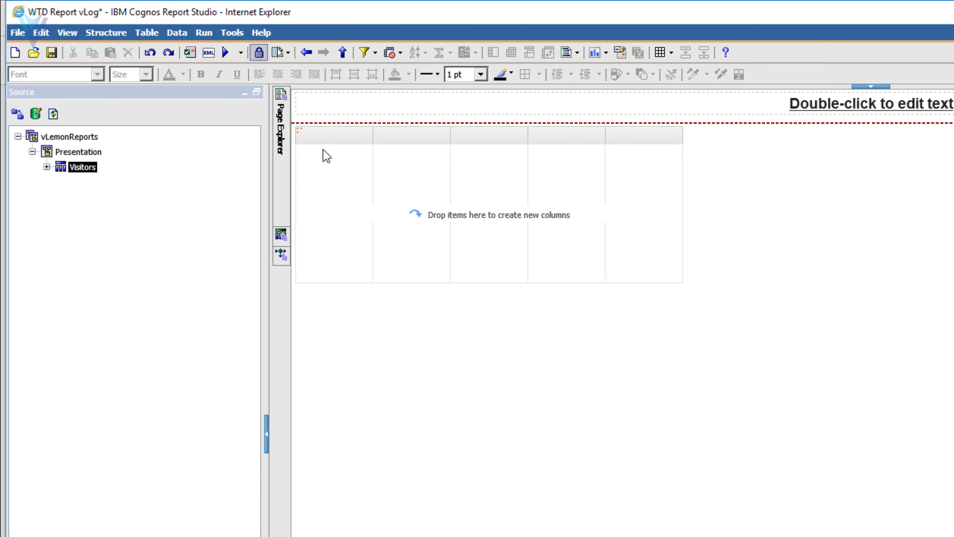
- Show the properties of the empty list on the report page to check its query, and delete the list
left_click(284, 126)
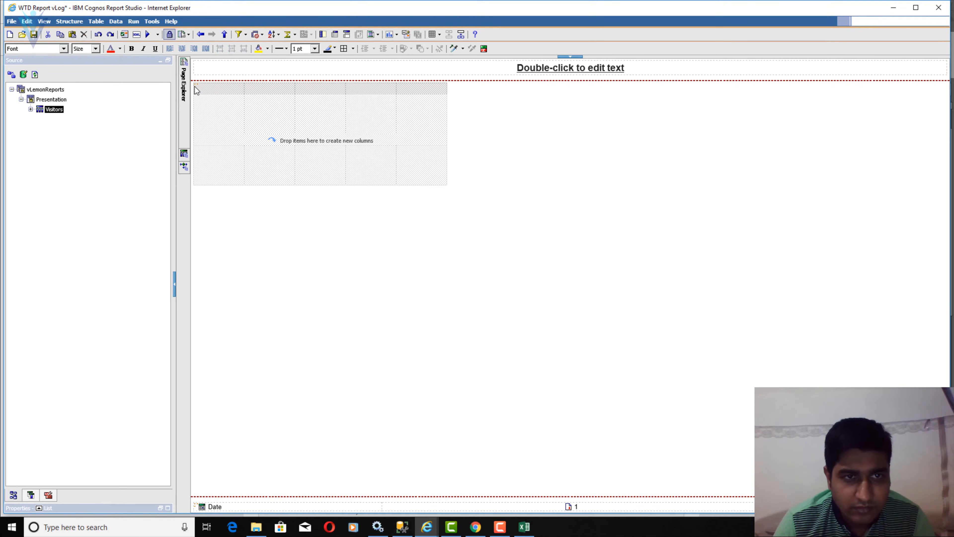
key("Delete")
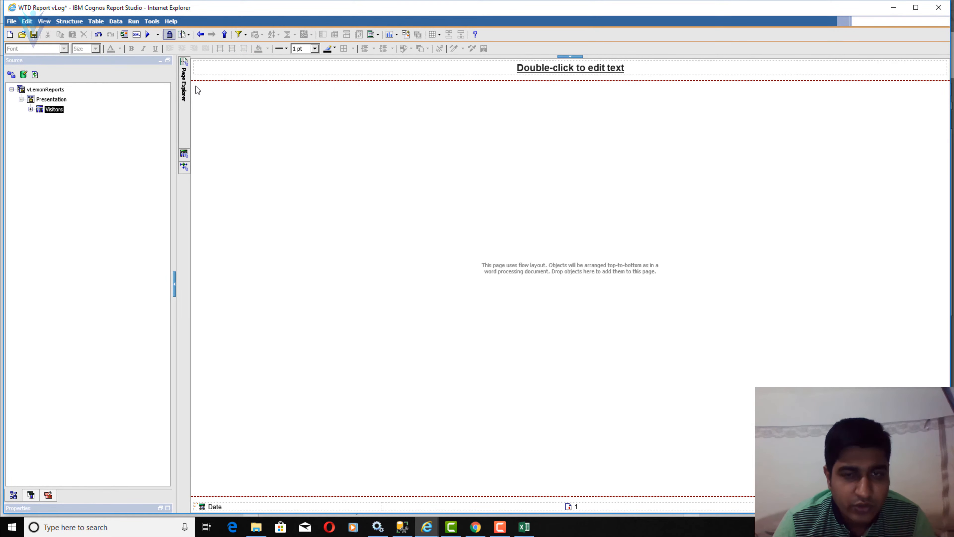
key("ctrl+z")
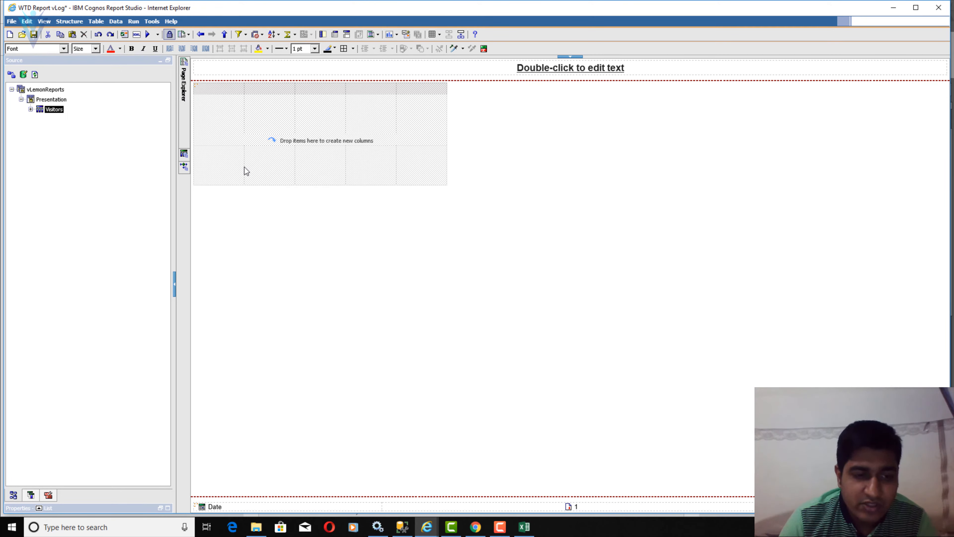
left_click(167, 508)
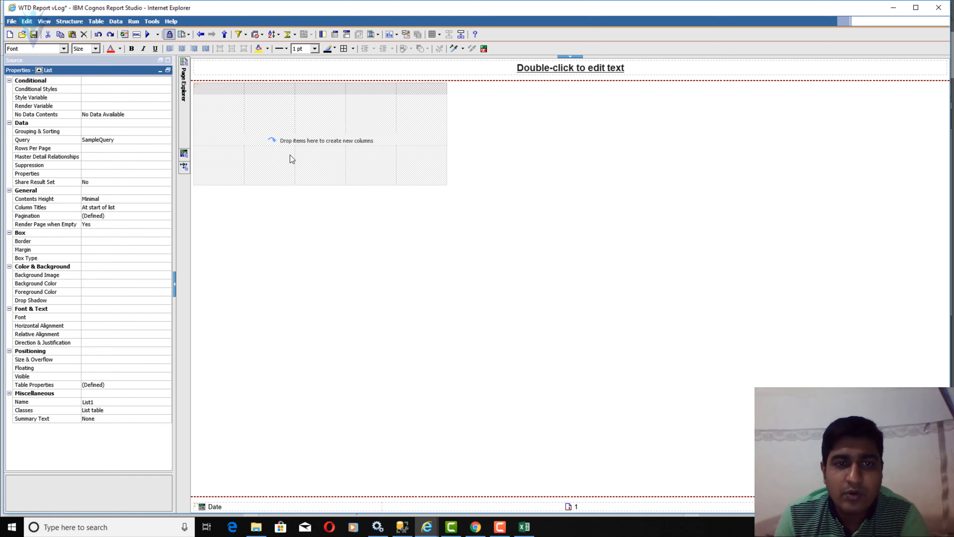
key("Delete")
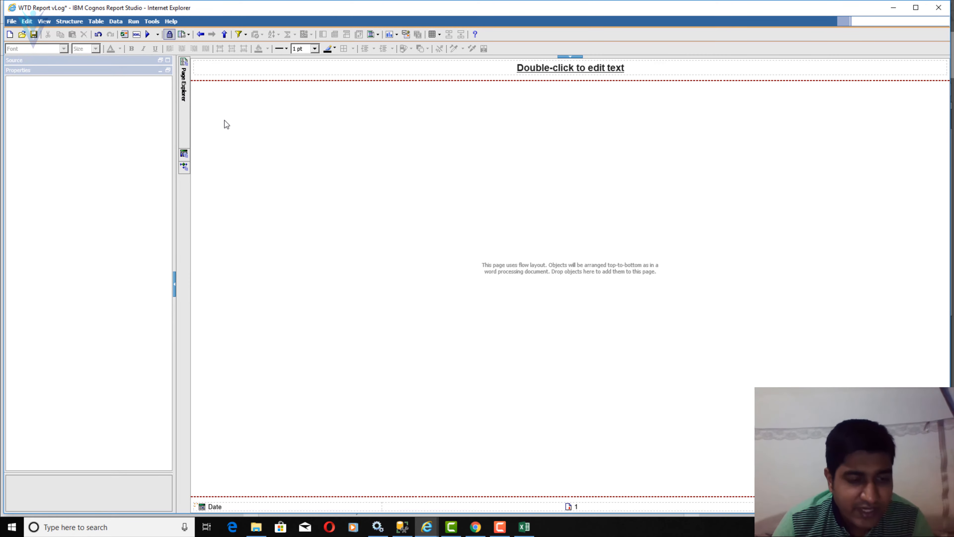
- Insert a table with 1 column and 2 rows into the empty report page body
left_click(96, 21)
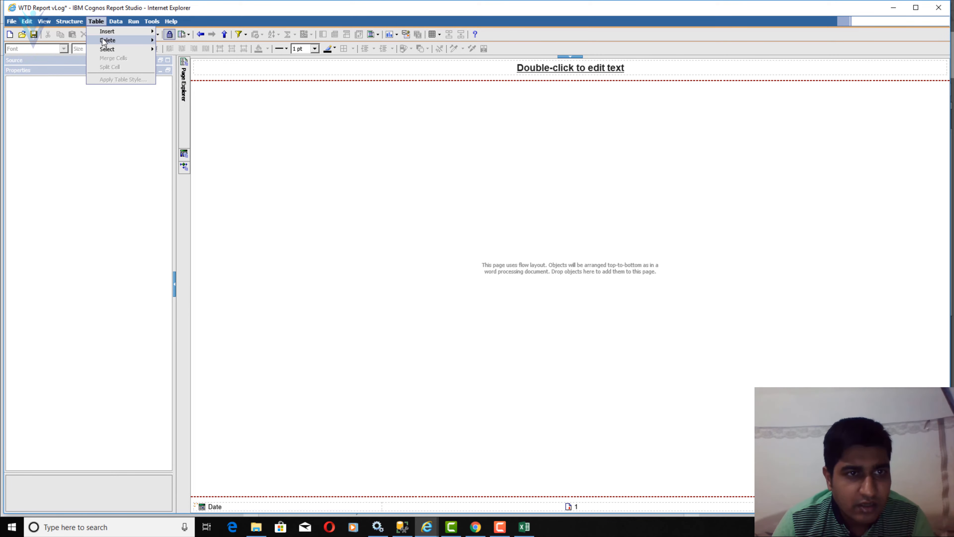
left_click(167, 32)
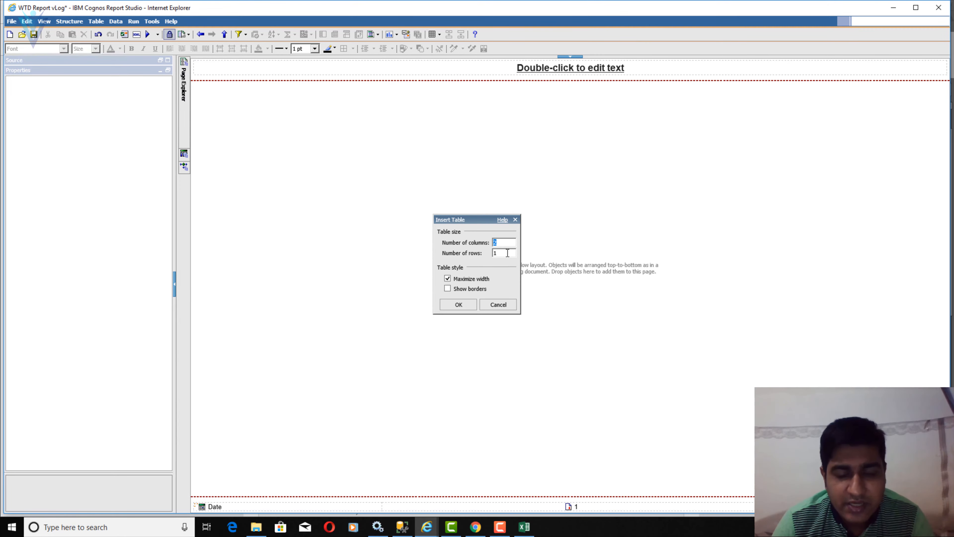
type("1")
key("Tab")
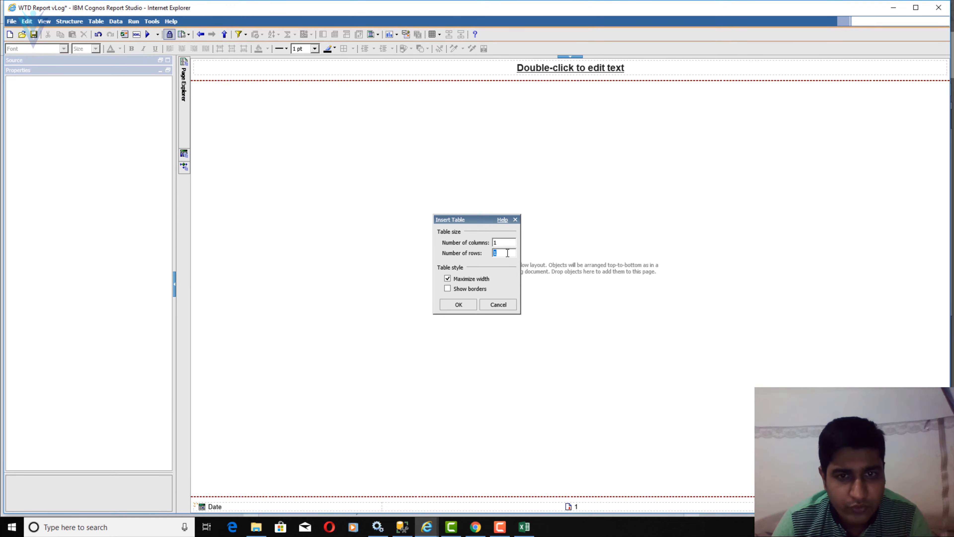
type("2")
left_click(461, 302)
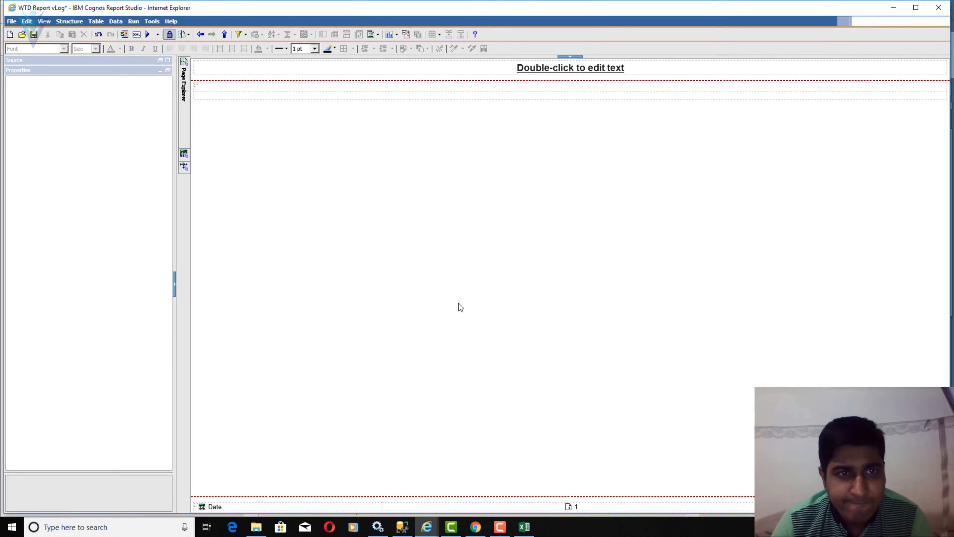
- Insert a line chart into the table's first row
left_click(168, 61)
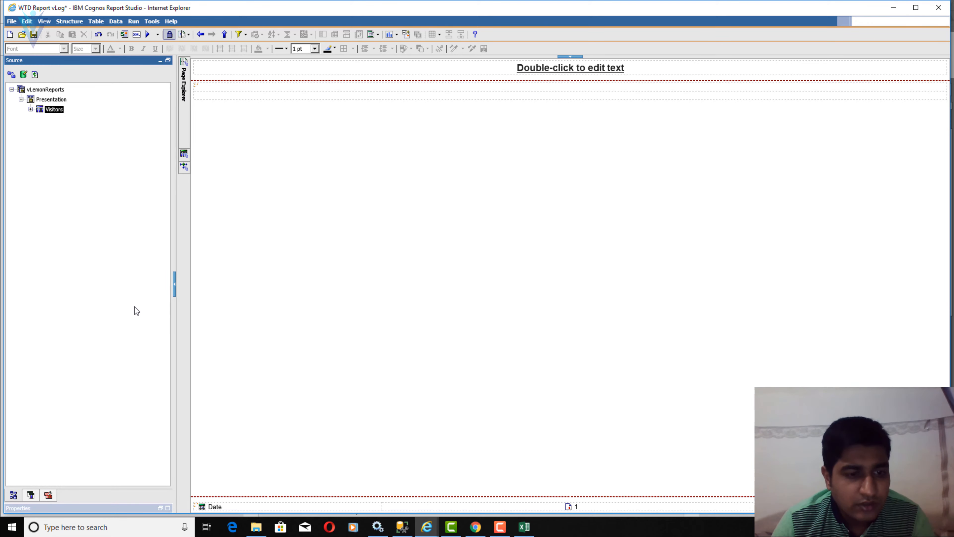
left_click(49, 495)
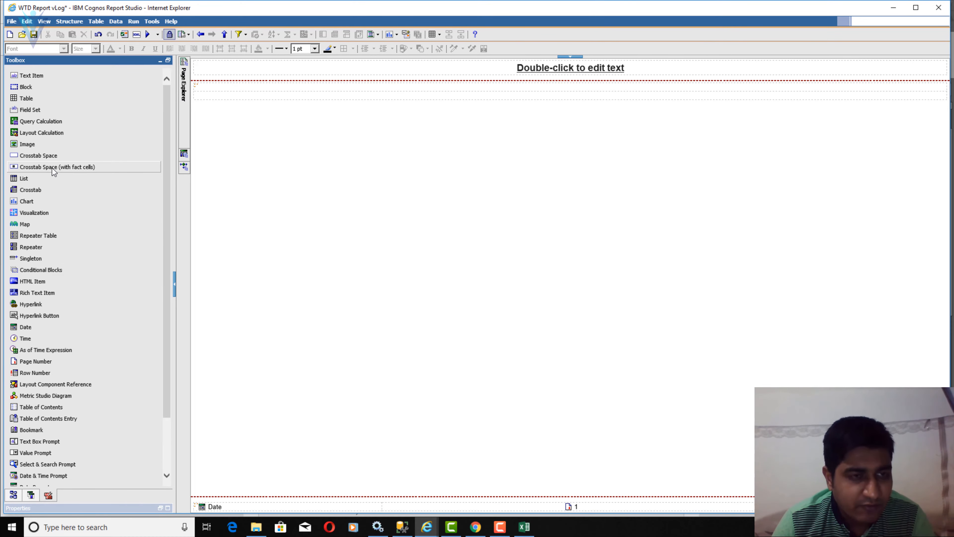
left_click_drag(45, 203, 285, 107)
left_click(372, 210)
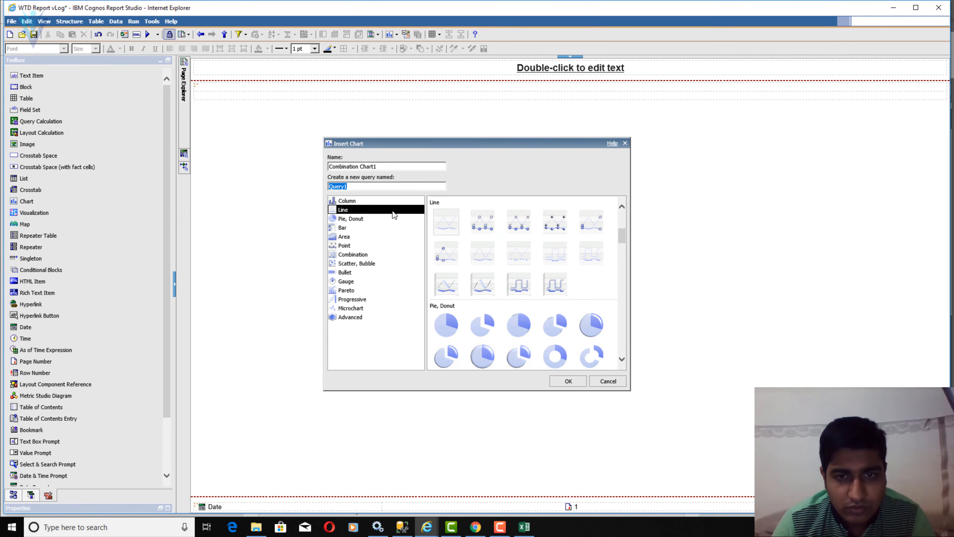
left_click(565, 382)
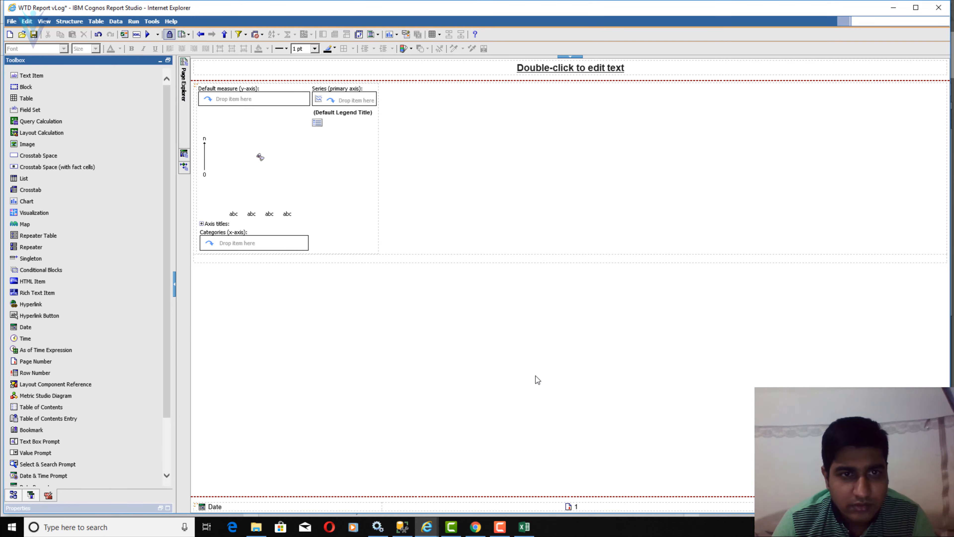
- Set the line chart's query to Visitors
left_click(168, 508)
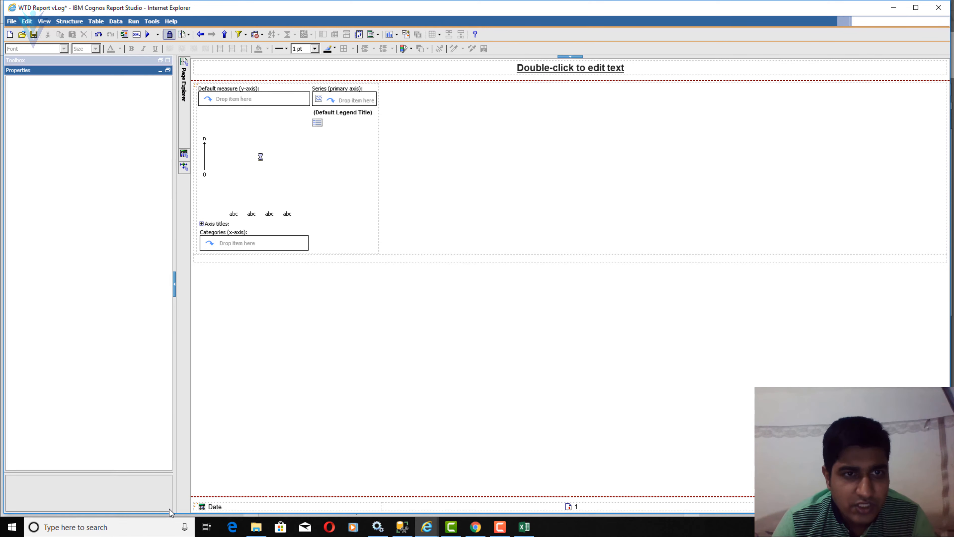
left_click(198, 90)
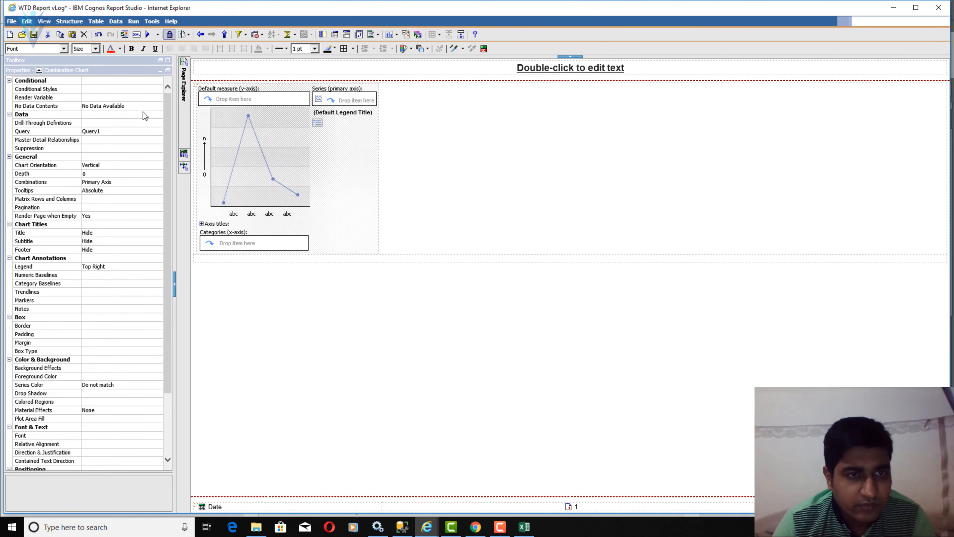
left_click(136, 132)
left_click(159, 131)
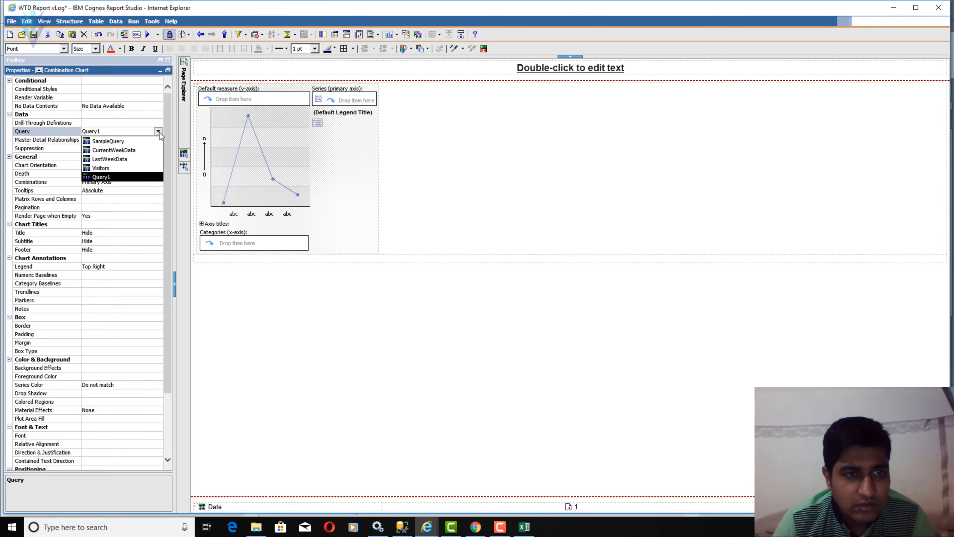
left_click(134, 169)
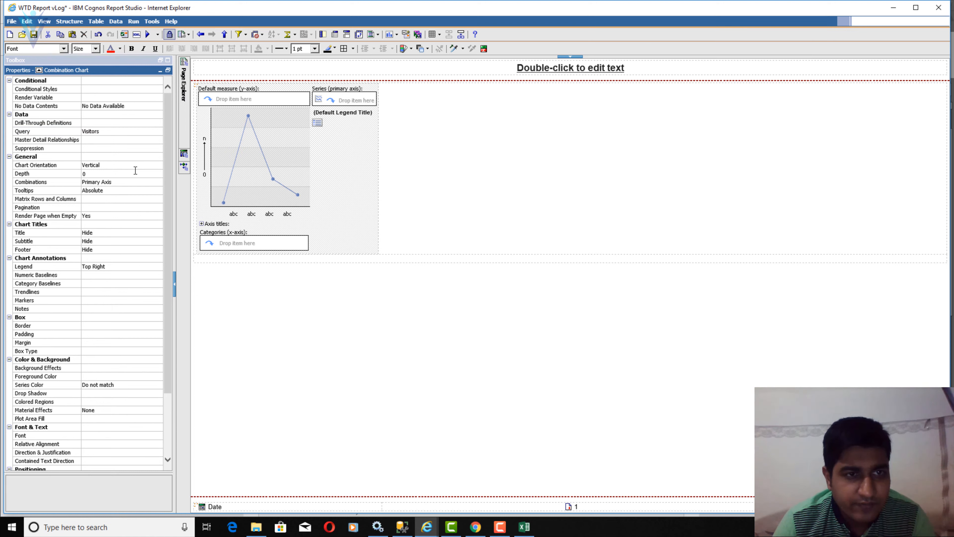
- Find the Country data item of the Visitors query and rename it to Visits in that query
left_click(166, 65)
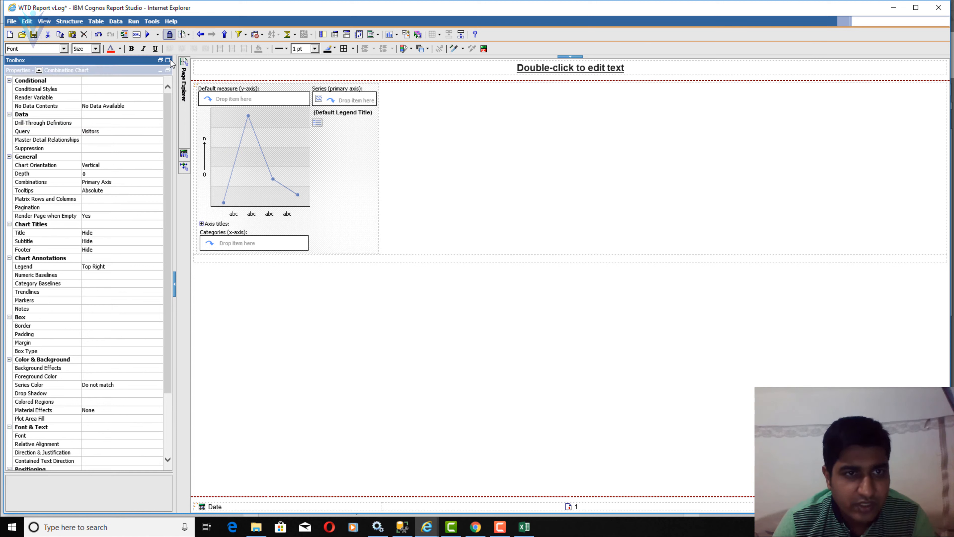
left_click(170, 60)
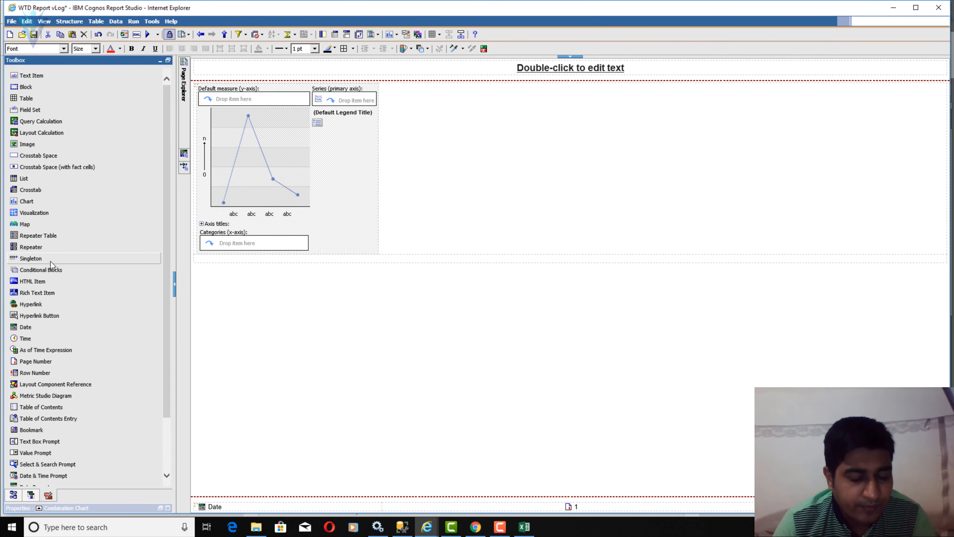
left_click(30, 496)
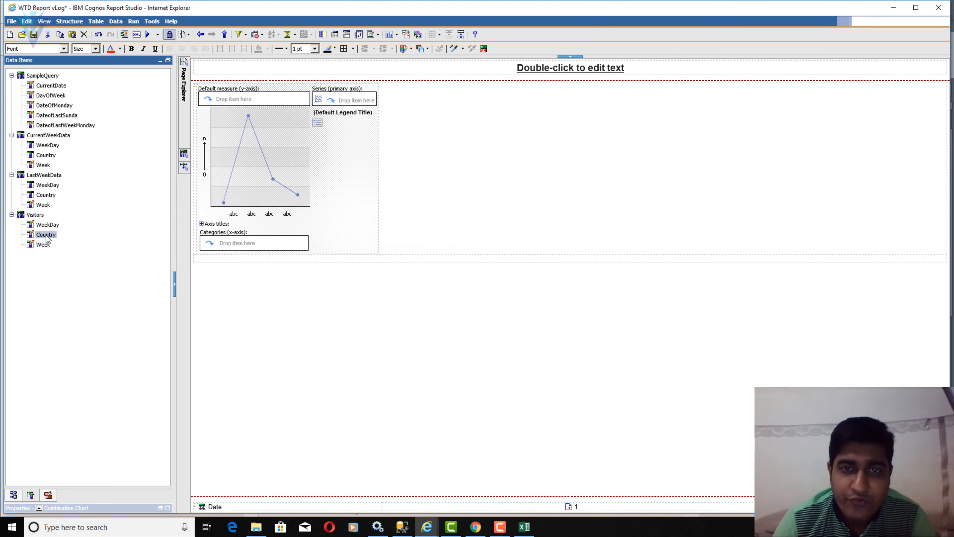
left_click_drag(46, 236, 265, 238)
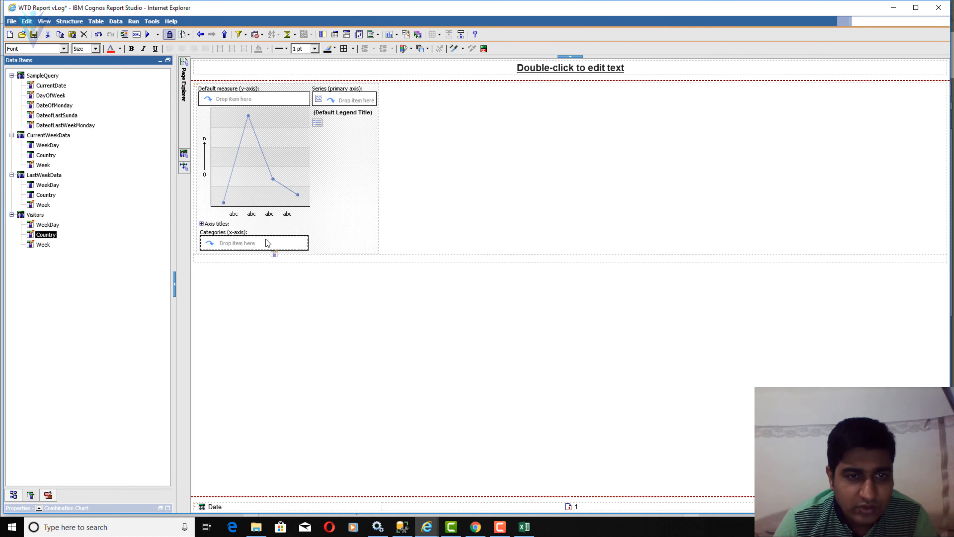
left_click(183, 154)
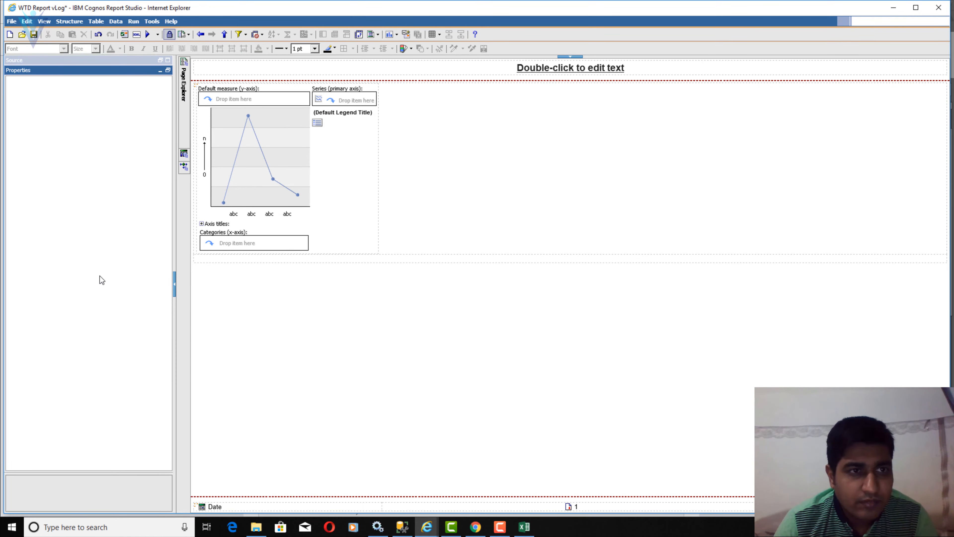
- Assign the Visitors query items to the line chart: Visits as default measure, WeekDay as categories and Week as series
left_click(168, 61)
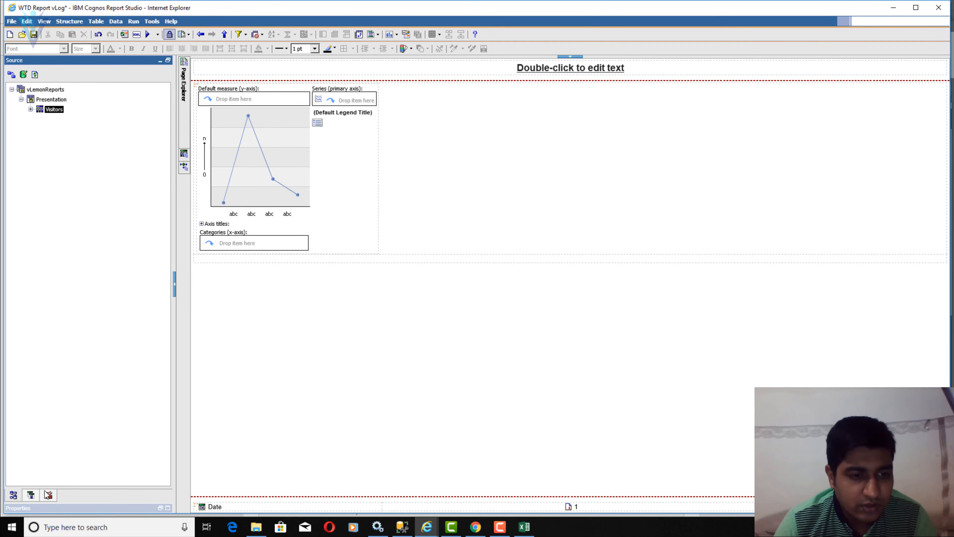
left_click(31, 495)
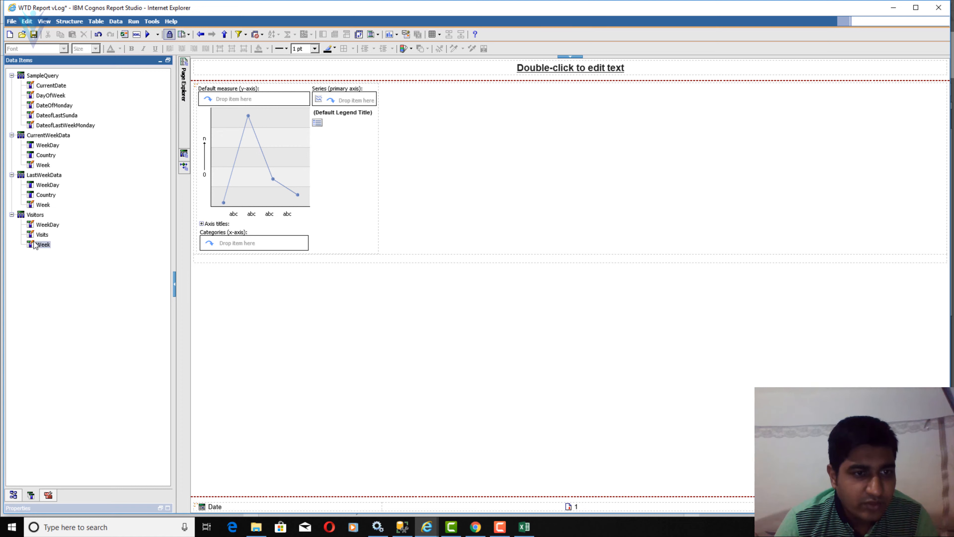
left_click(41, 235)
left_click_drag(42, 237, 231, 146)
left_click_drag(236, 100, 236, 100)
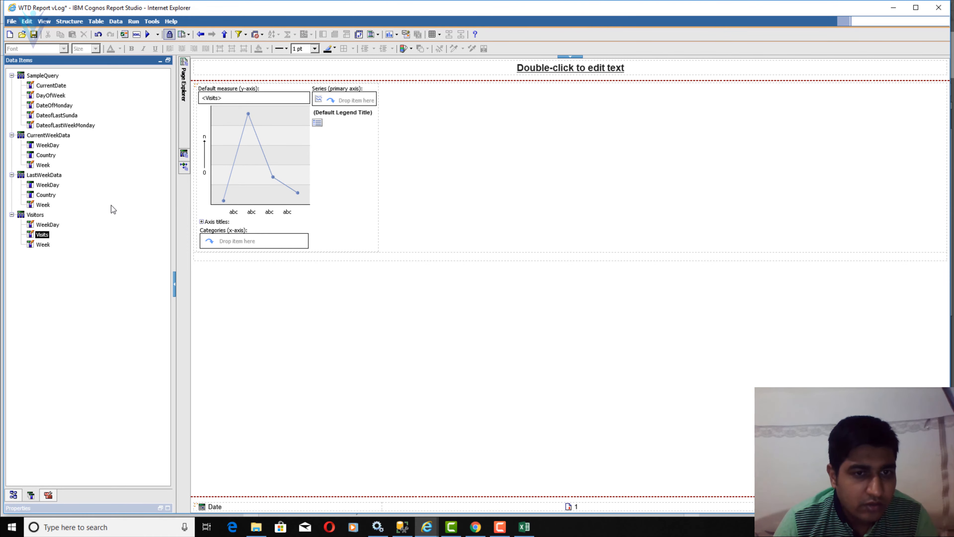
left_click_drag(56, 225, 211, 238)
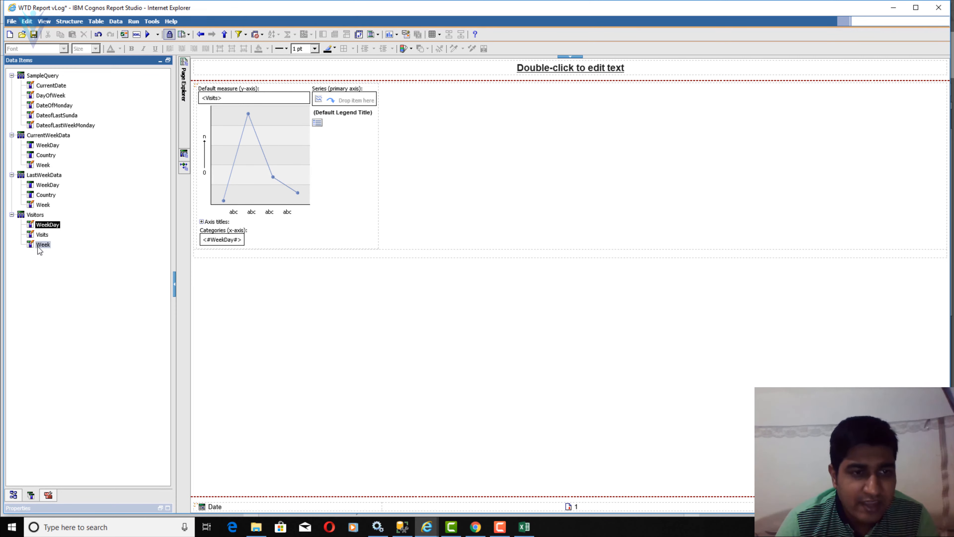
left_click_drag(40, 245, 337, 100)
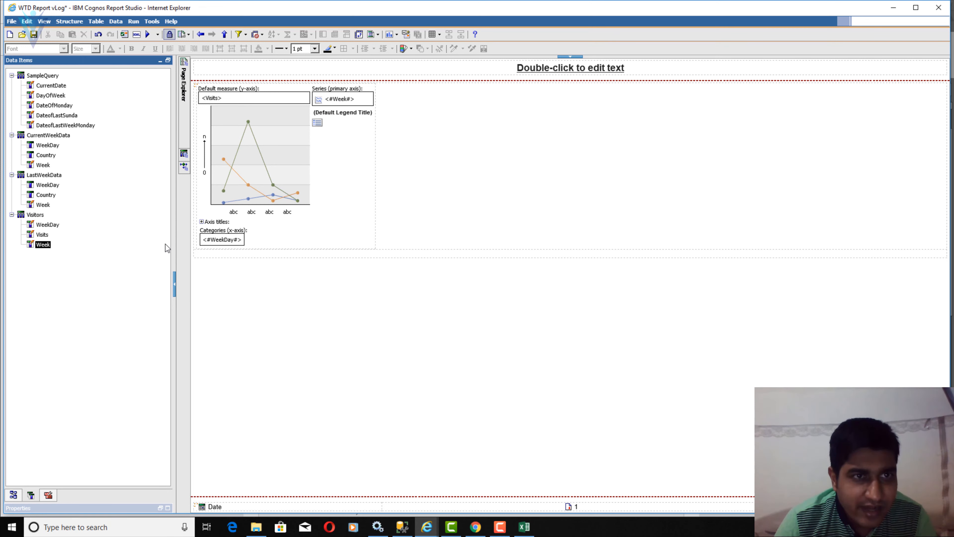
- Insert a crosstab based on the Visitors query into the table's second row, below the line chart
left_click(43, 494)
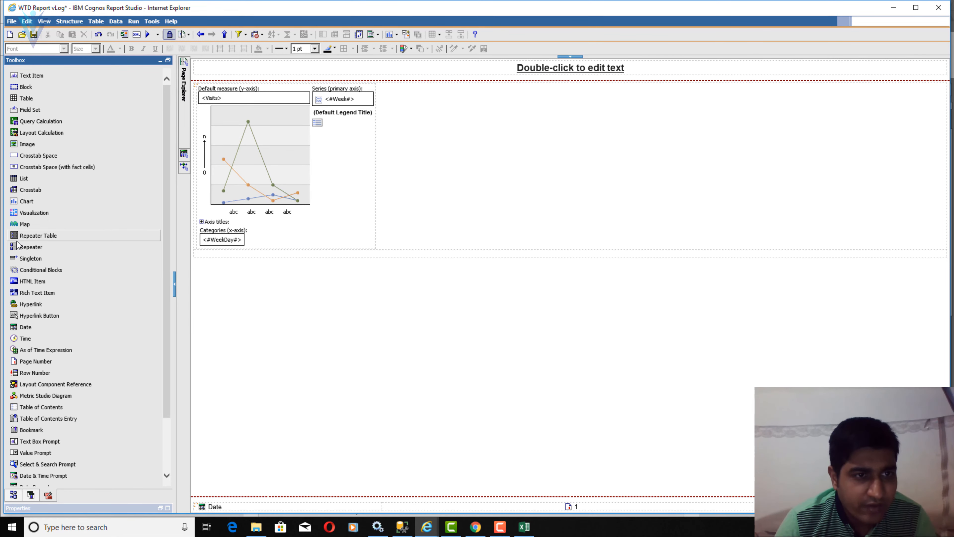
left_click_drag(30, 193, 267, 255)
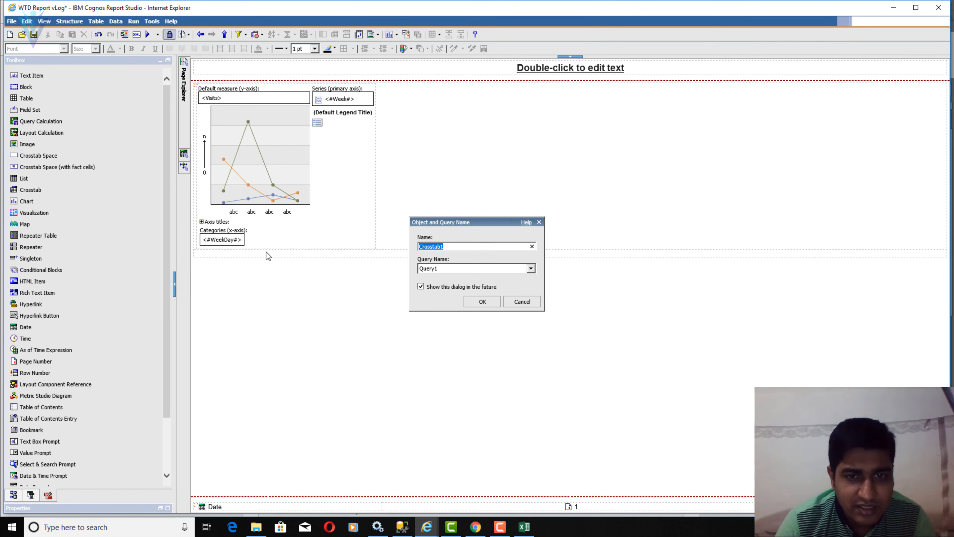
left_click(530, 268)
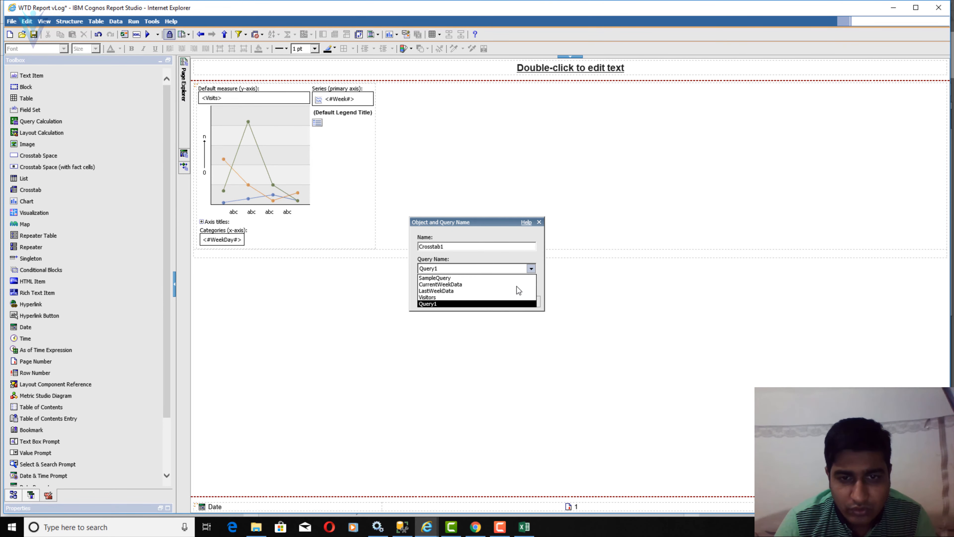
left_click(512, 293)
left_click(490, 303)
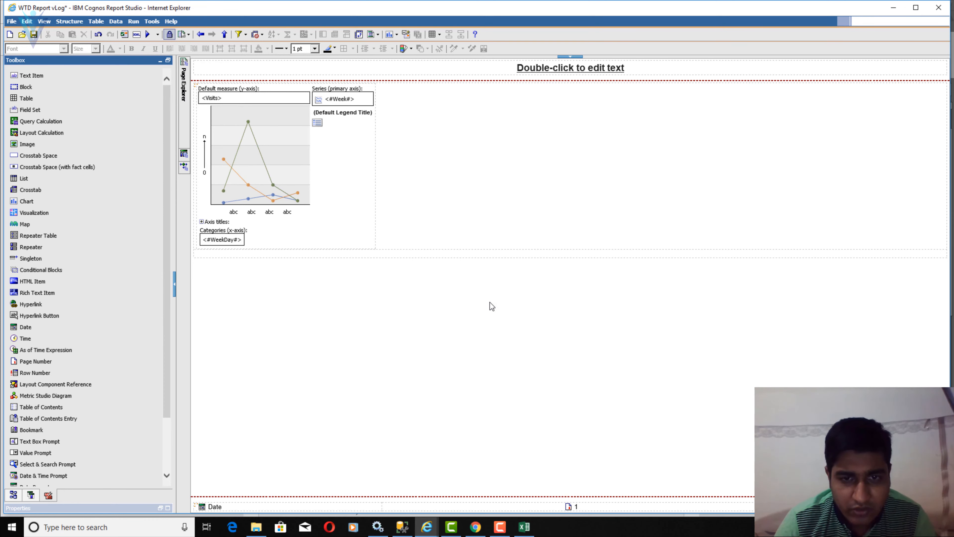
- Fill the crosstab from the Visitors query with Visits as measure, Week as rows and WeekDay as columns
left_click(168, 508)
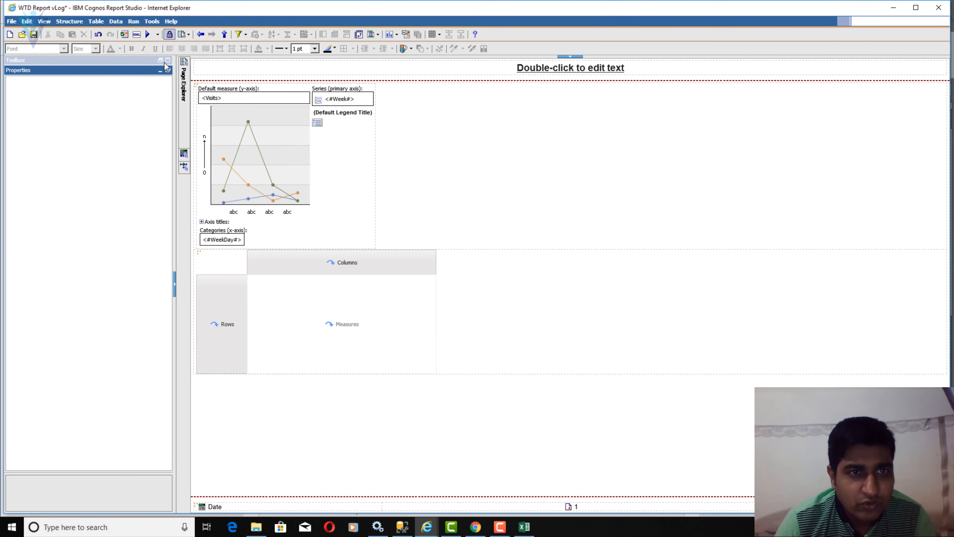
left_click(164, 62)
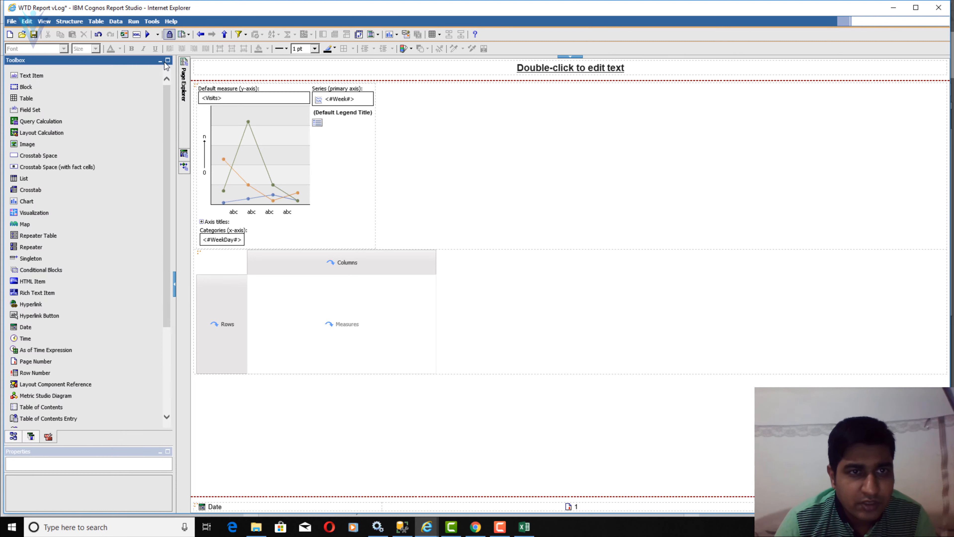
left_click(31, 436)
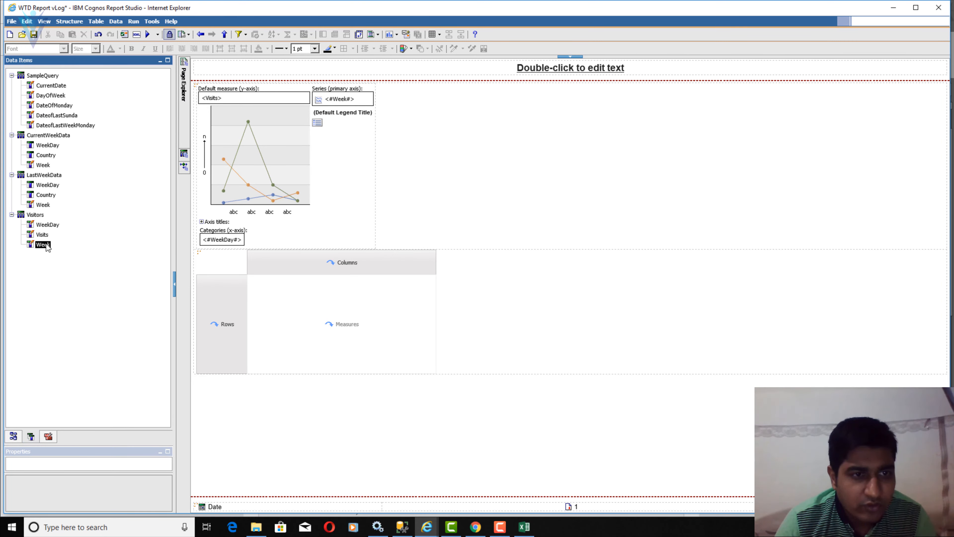
left_click_drag(43, 234, 276, 293)
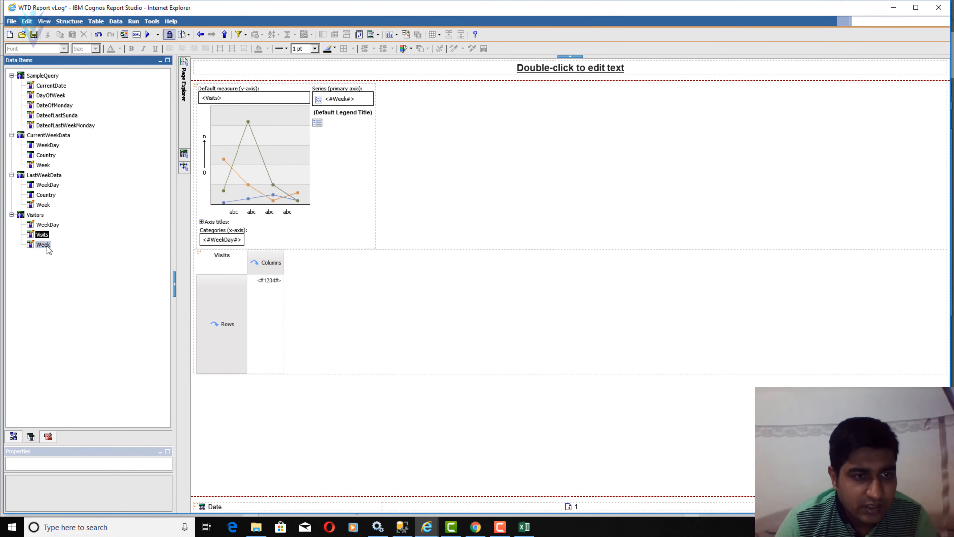
left_click_drag(46, 246, 213, 294)
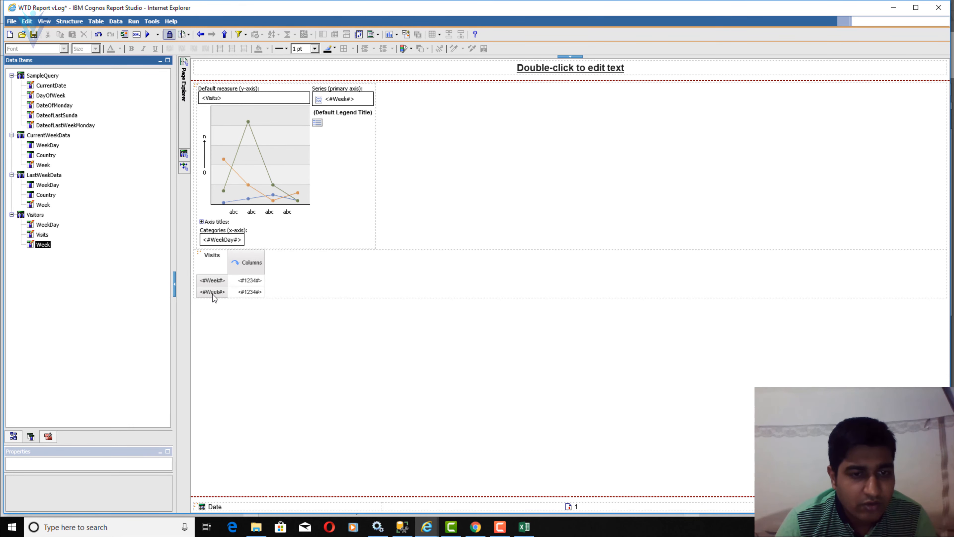
left_click_drag(41, 226, 242, 263)
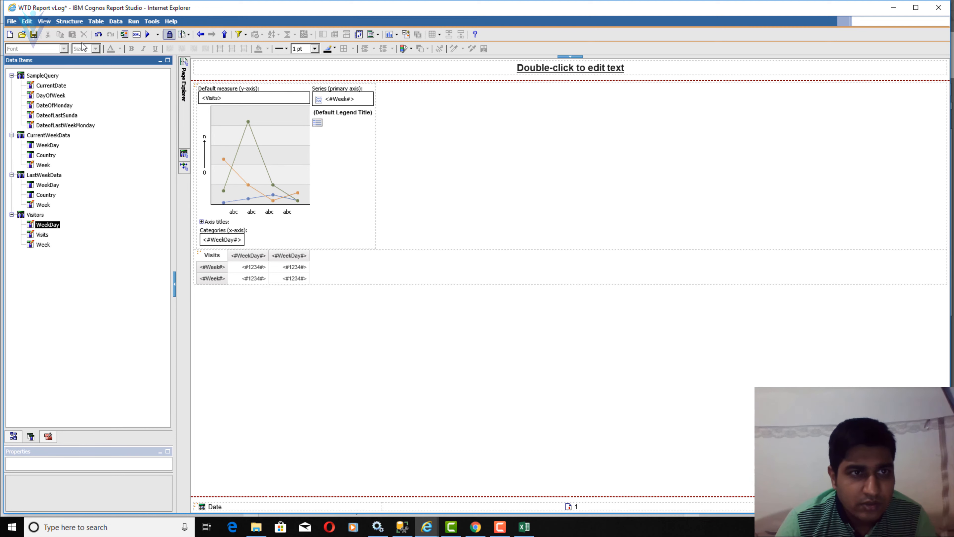
- Save the report and run it to check the chart and crosstab output, closing the viewer when done
left_click(34, 35)
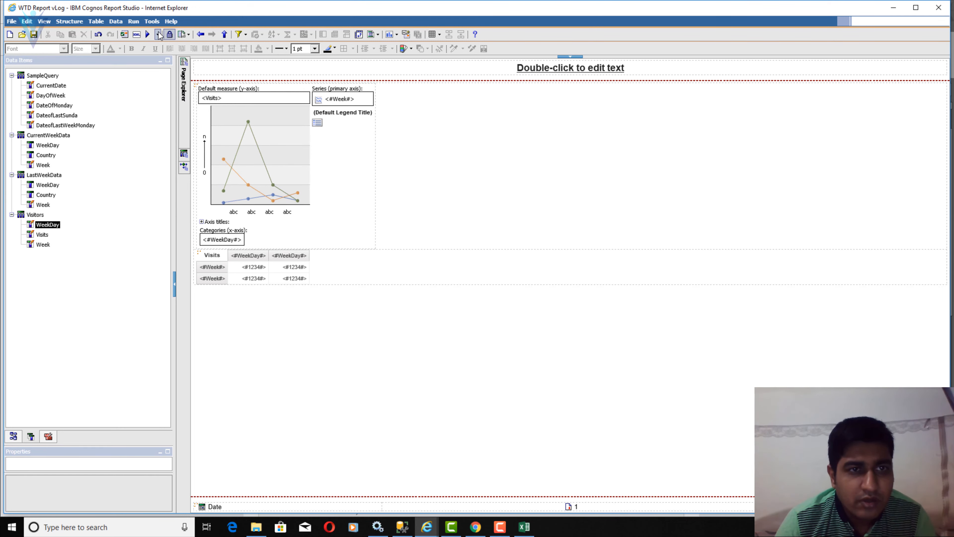
left_click(157, 35)
left_click(165, 47)
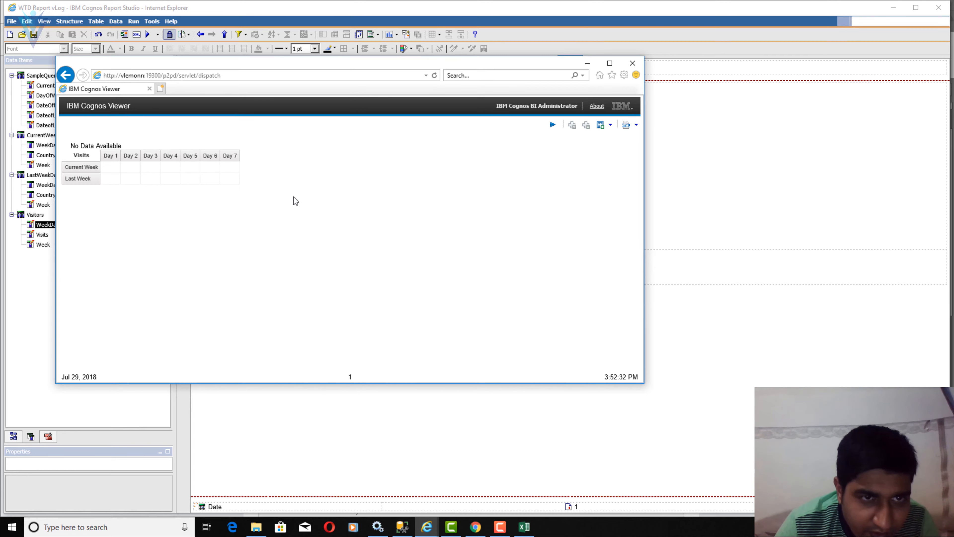
left_click(632, 63)
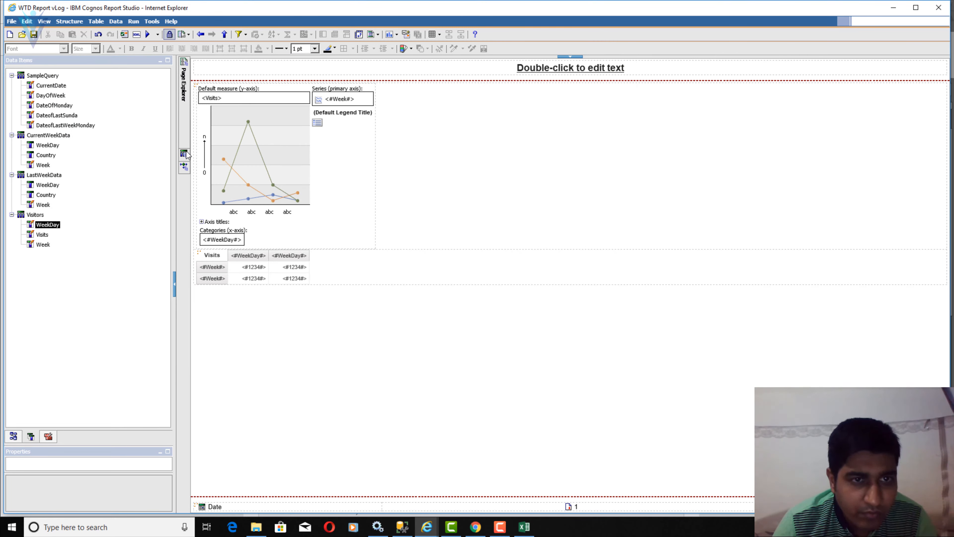
- In the CurrentWeekData query, set the Aggregate Function and Rollup Aggregate Function of WeekDay and Country to Automatic
mouse_move(186, 152)
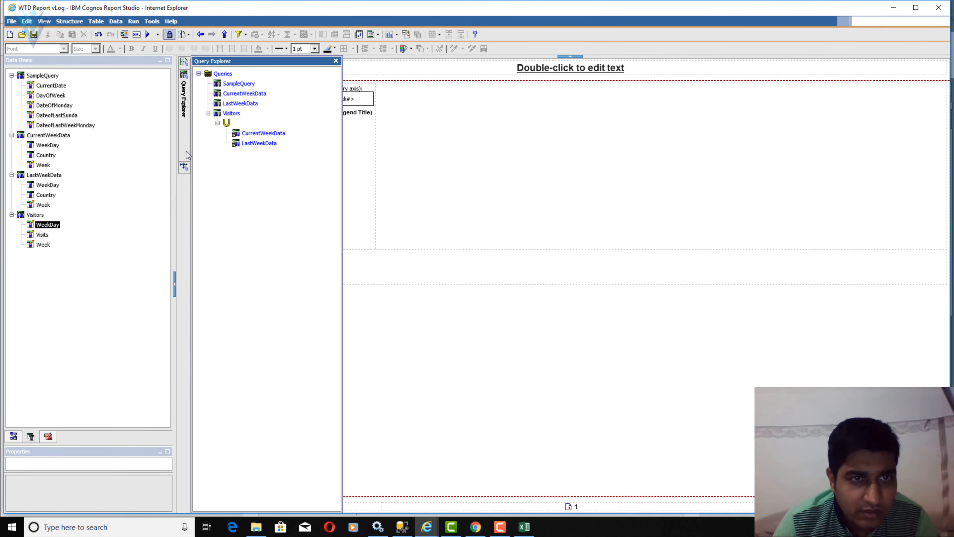
left_click(225, 74)
double_click(224, 110)
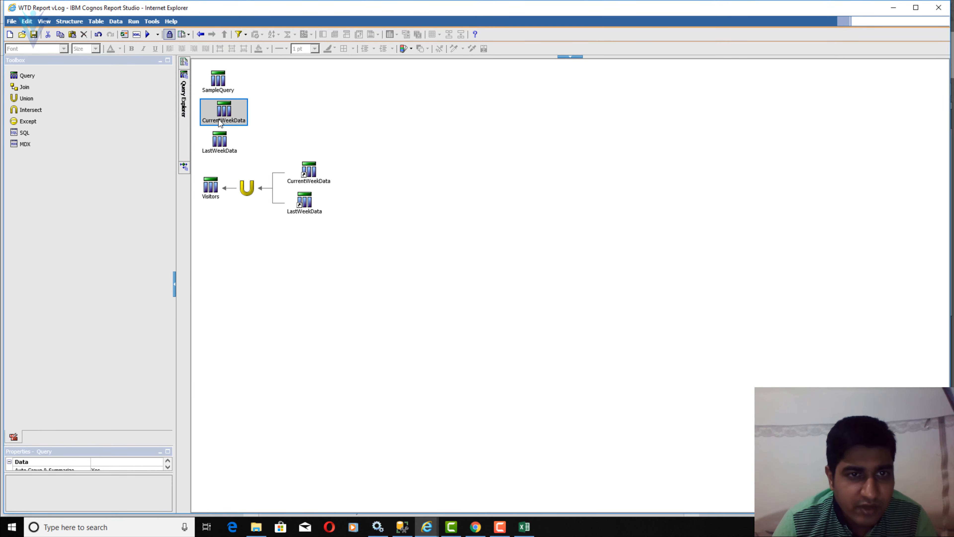
left_click(222, 81)
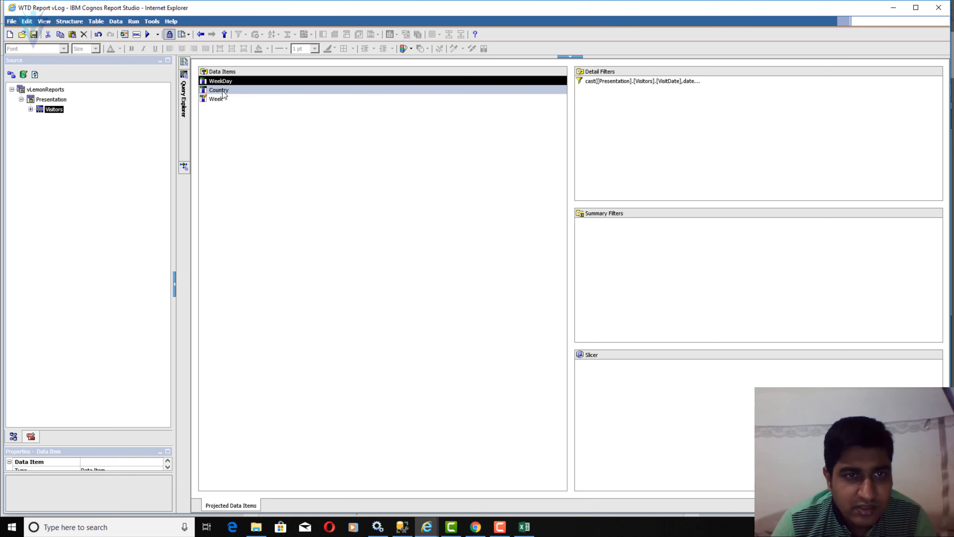
left_click(222, 91, "ctrl")
left_click(168, 451)
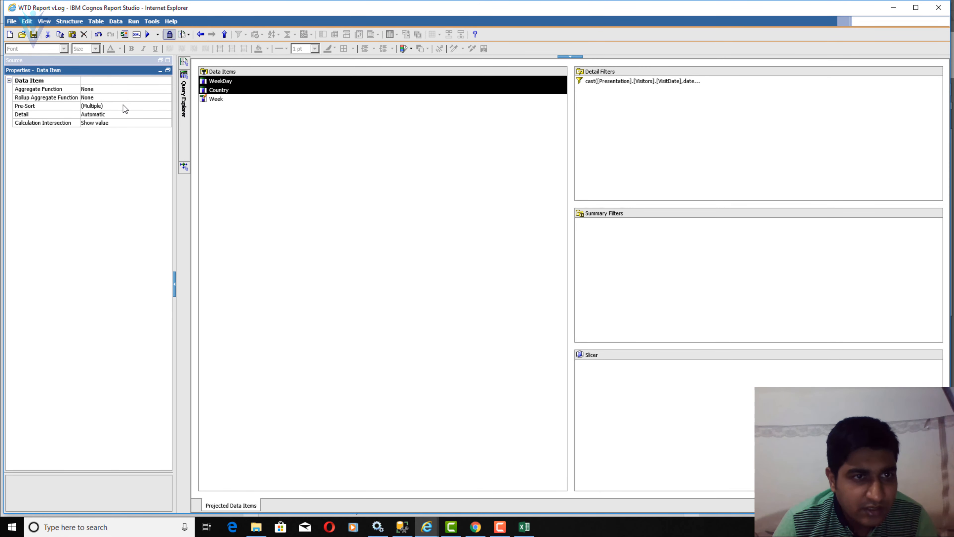
left_click(122, 91)
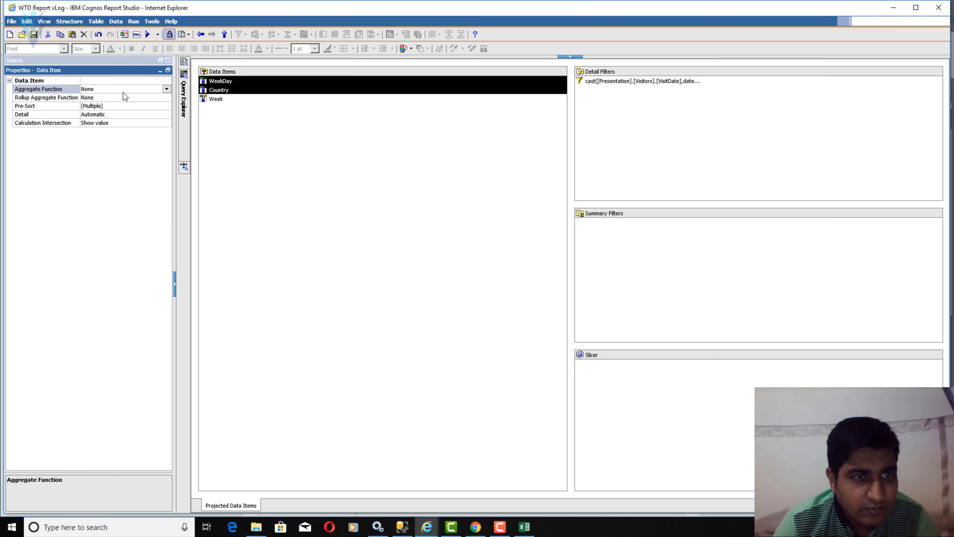
left_click(166, 89)
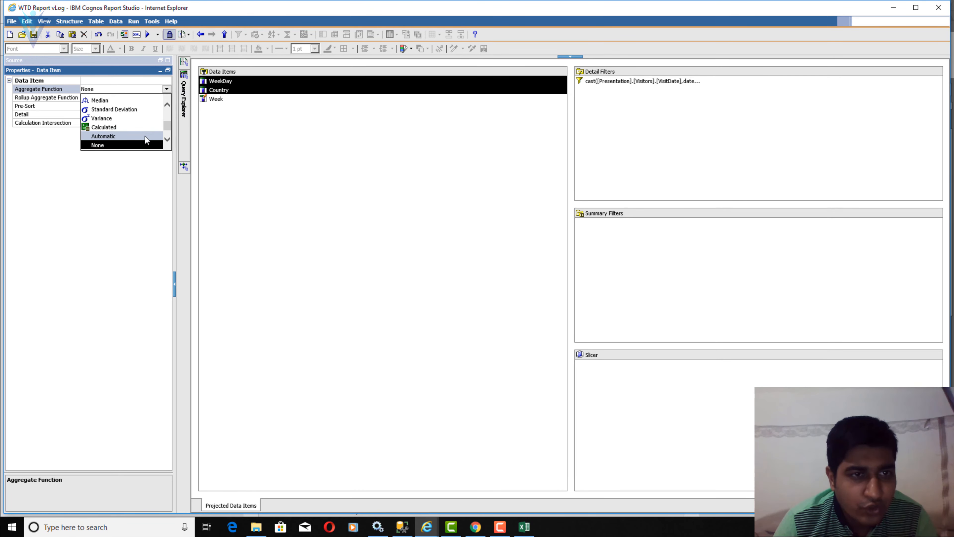
left_click(144, 136)
left_click(149, 99)
left_click(166, 98)
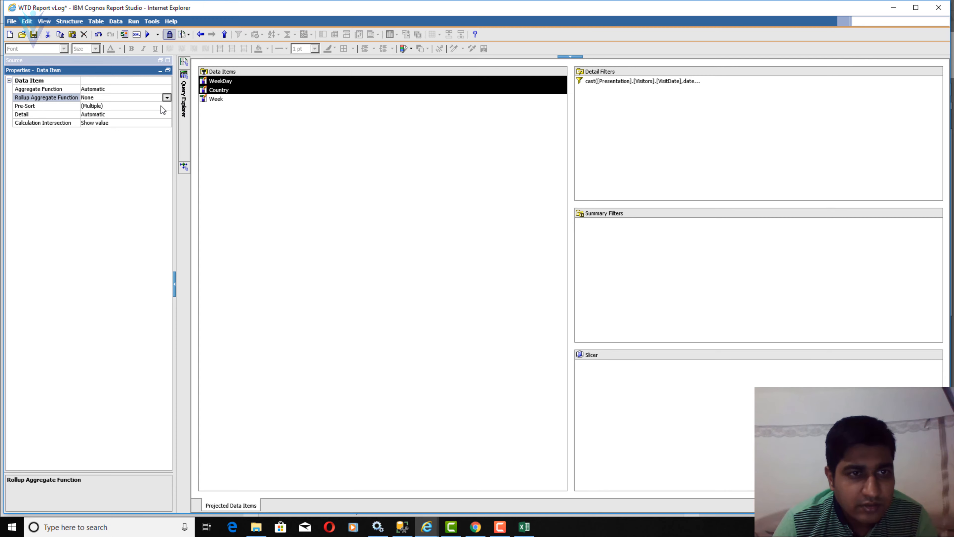
left_click(130, 141)
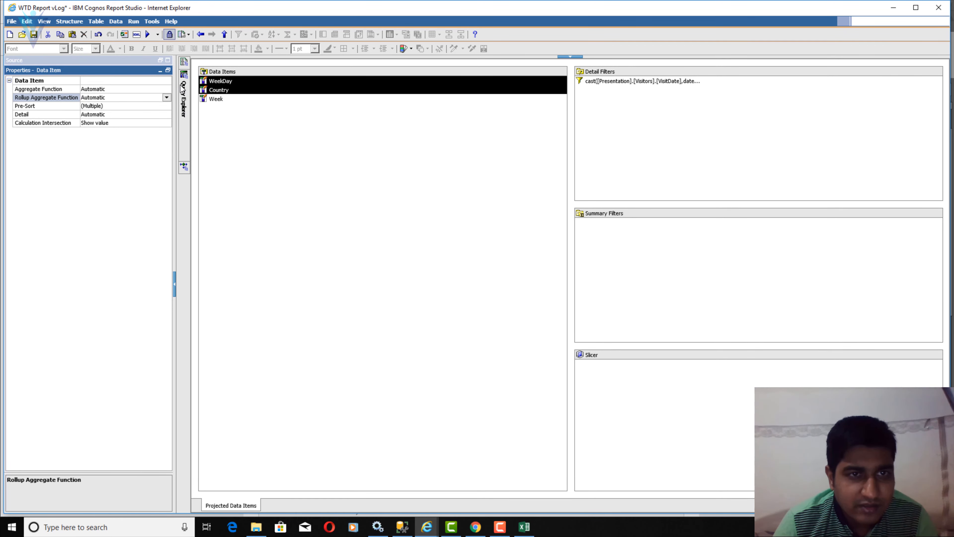
- In the LastWeekData query, set the Aggregate Function and Rollup Aggregate Function of WeekDay and Country to Automatic
mouse_move(184, 90)
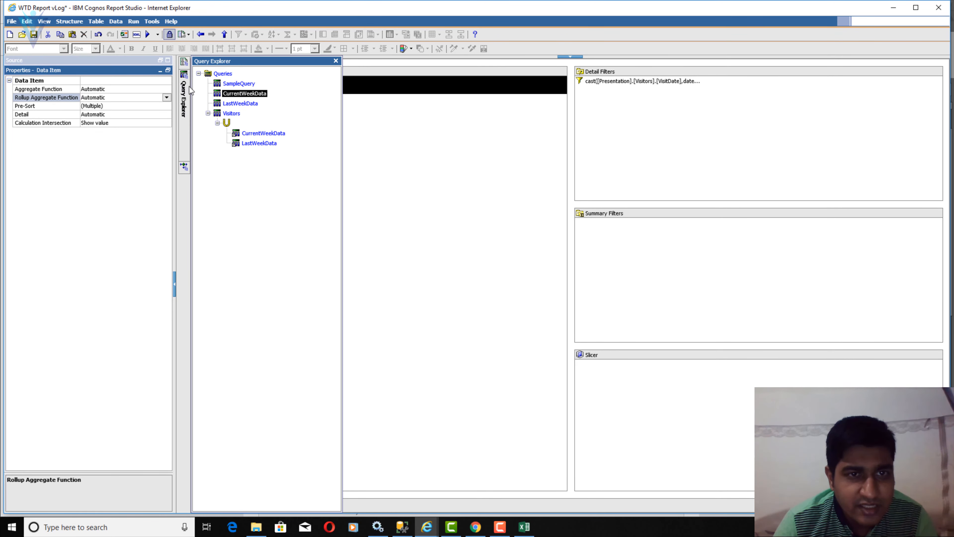
left_click(228, 98)
left_click(220, 81)
left_click(219, 90, "ctrl")
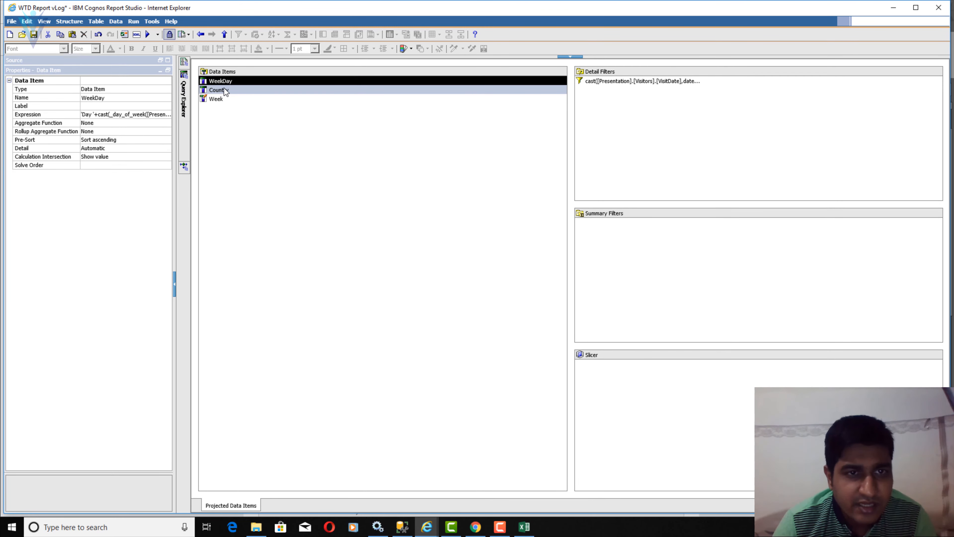
left_click(157, 89)
left_click(167, 89)
left_click(139, 135)
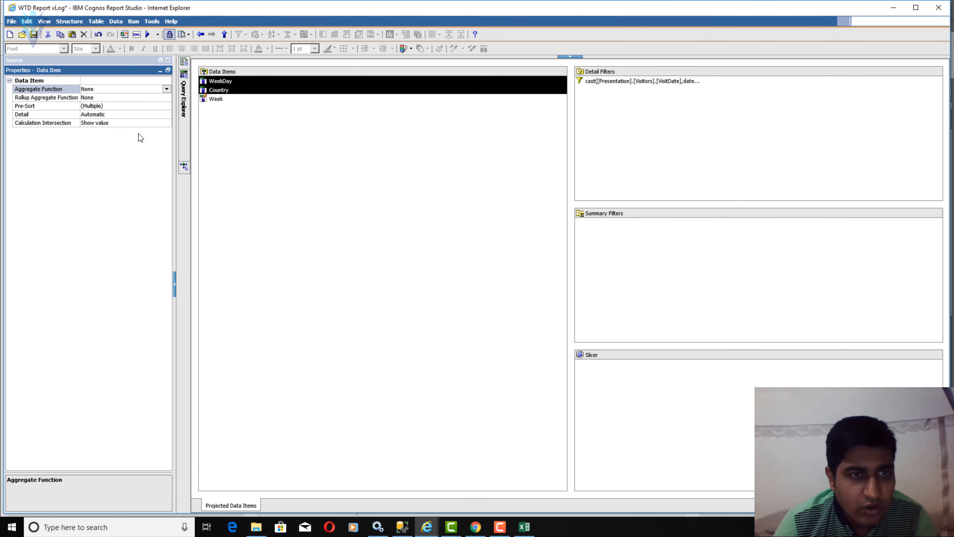
left_click(143, 100)
left_click(166, 97)
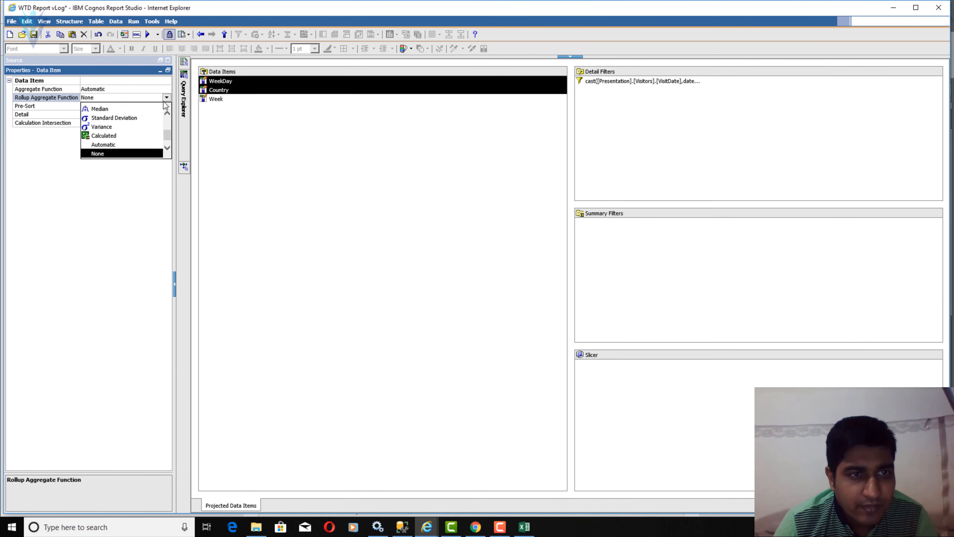
left_click(127, 144)
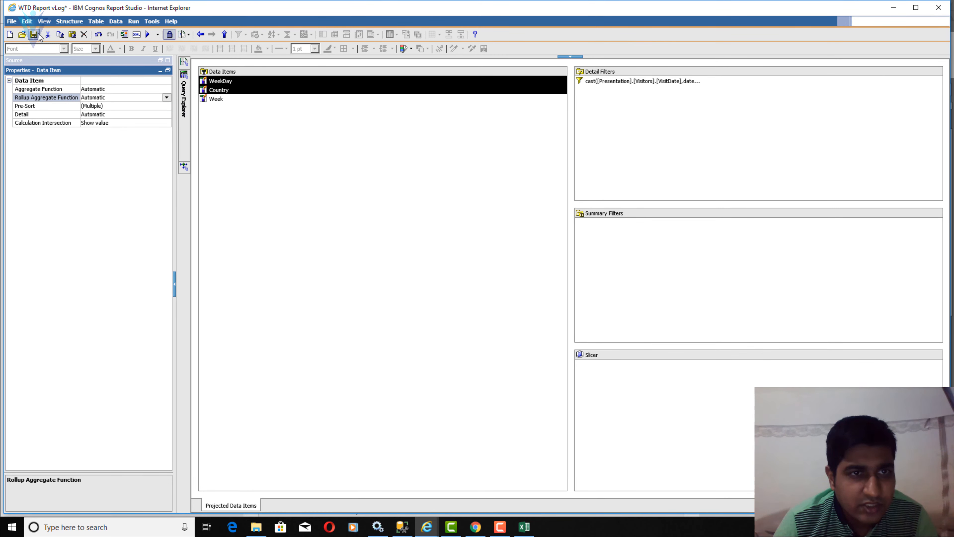
- Save the report and run it in HTML format
left_click(156, 35)
left_click(157, 35)
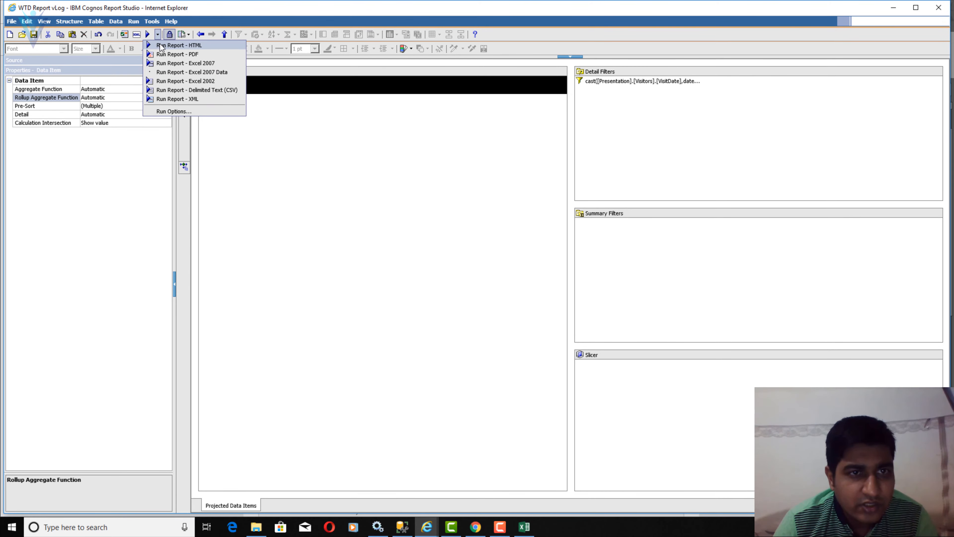
left_click(180, 44)
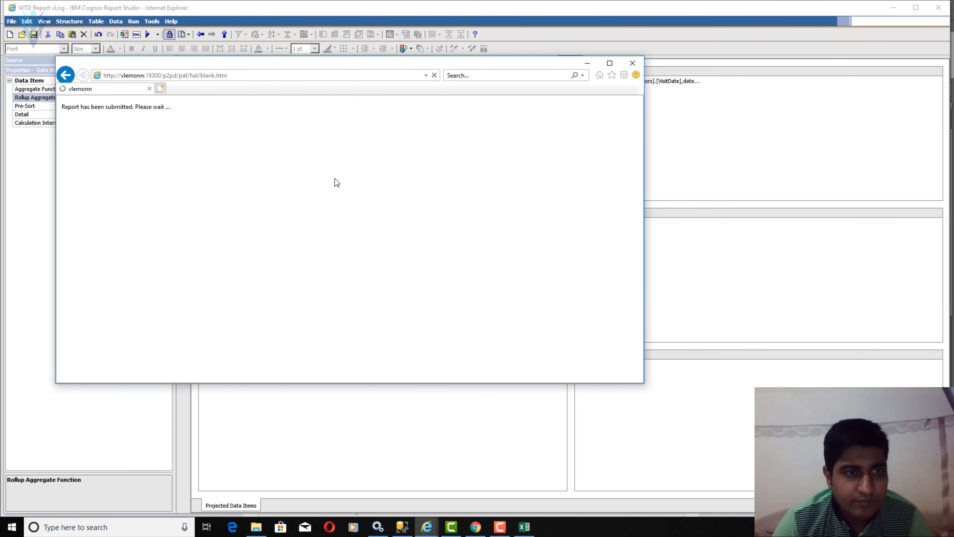